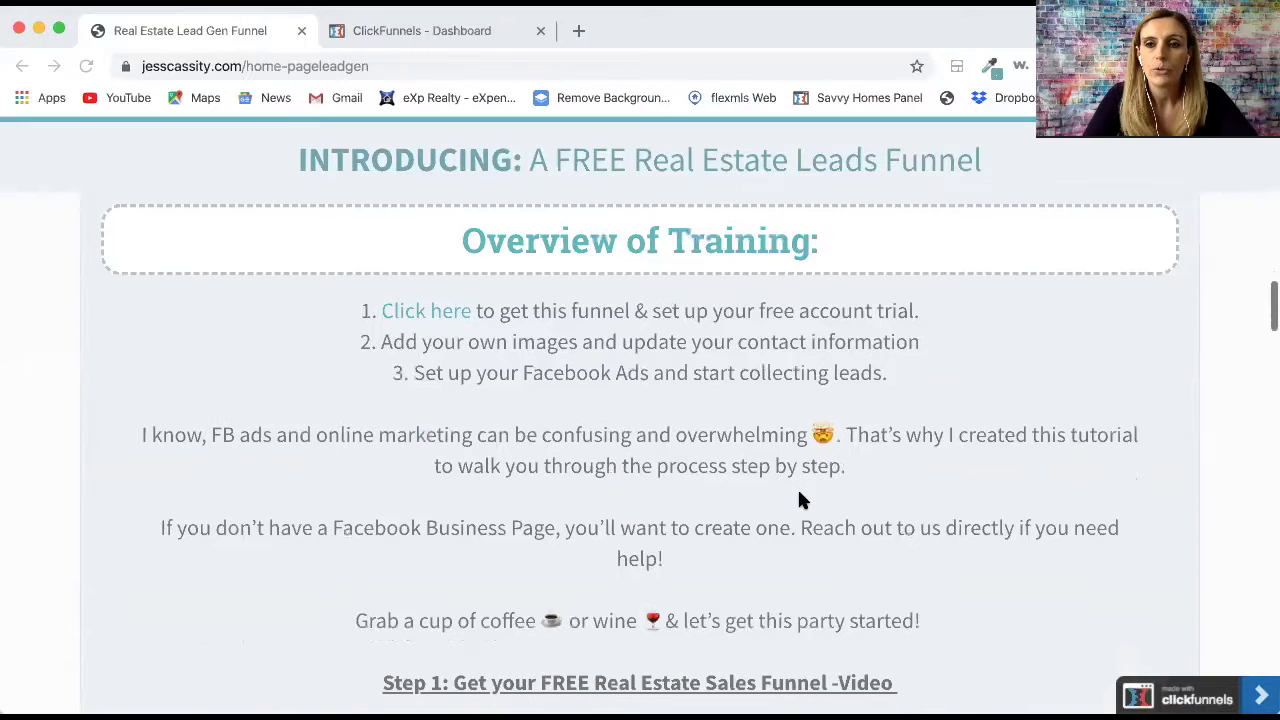
- Scroll down the real estate leads training page past Step 1 to the Step 2 customization section
{"action": "scroll", "coordinate": [797, 497], "scroll_direction": "down", "scroll_amount": 5}
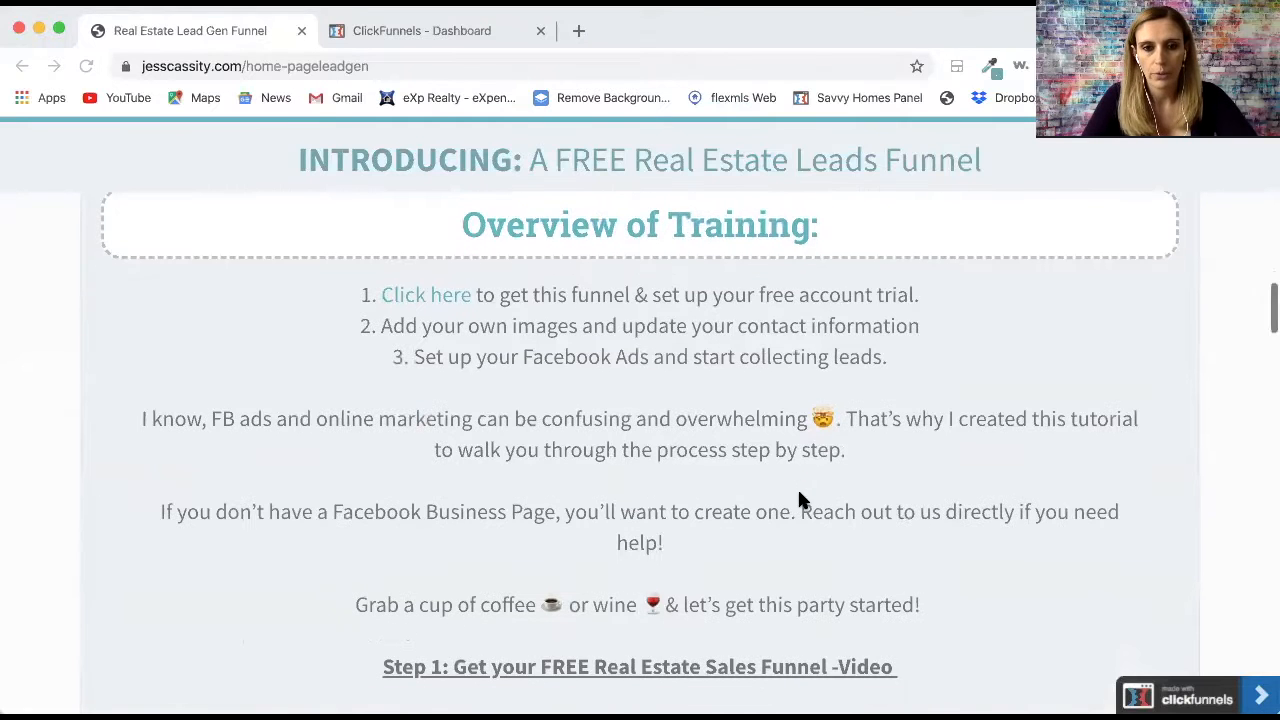
{"action": "scroll", "coordinate": [799, 500], "scroll_direction": "down", "scroll_amount": 15}
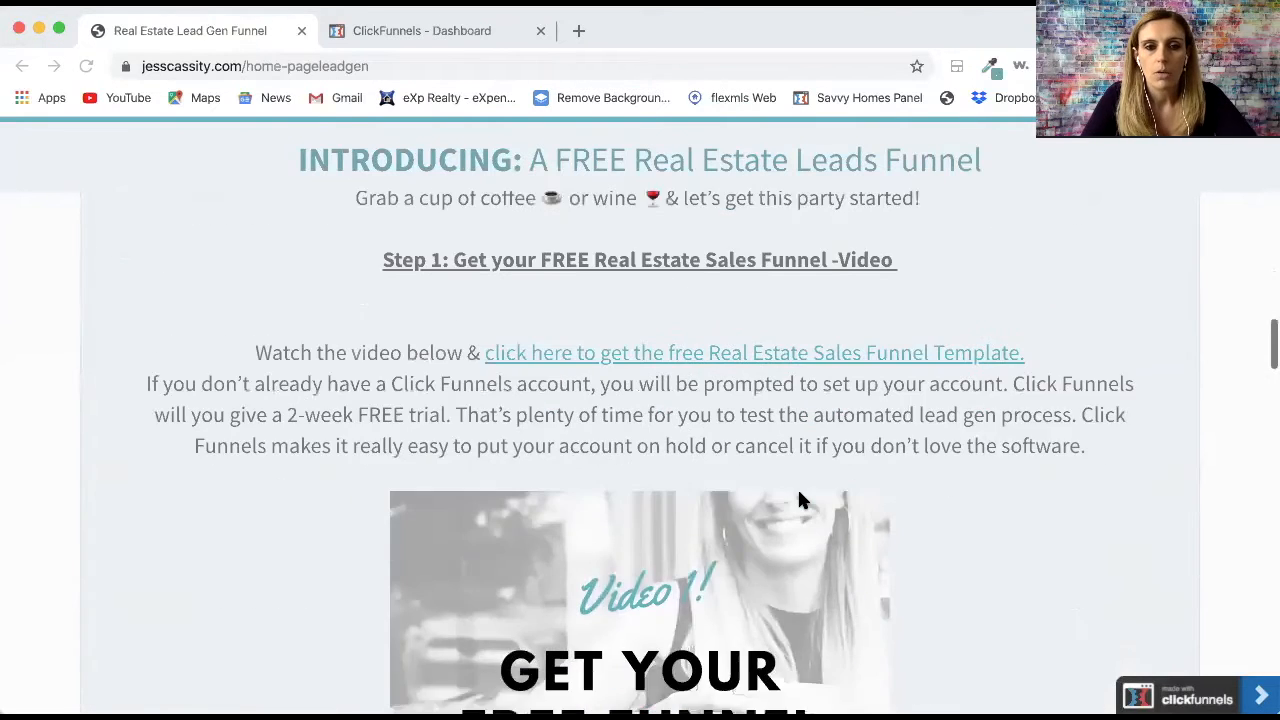
{"action": "scroll", "coordinate": [799, 500], "scroll_direction": "down", "scroll_amount": 17}
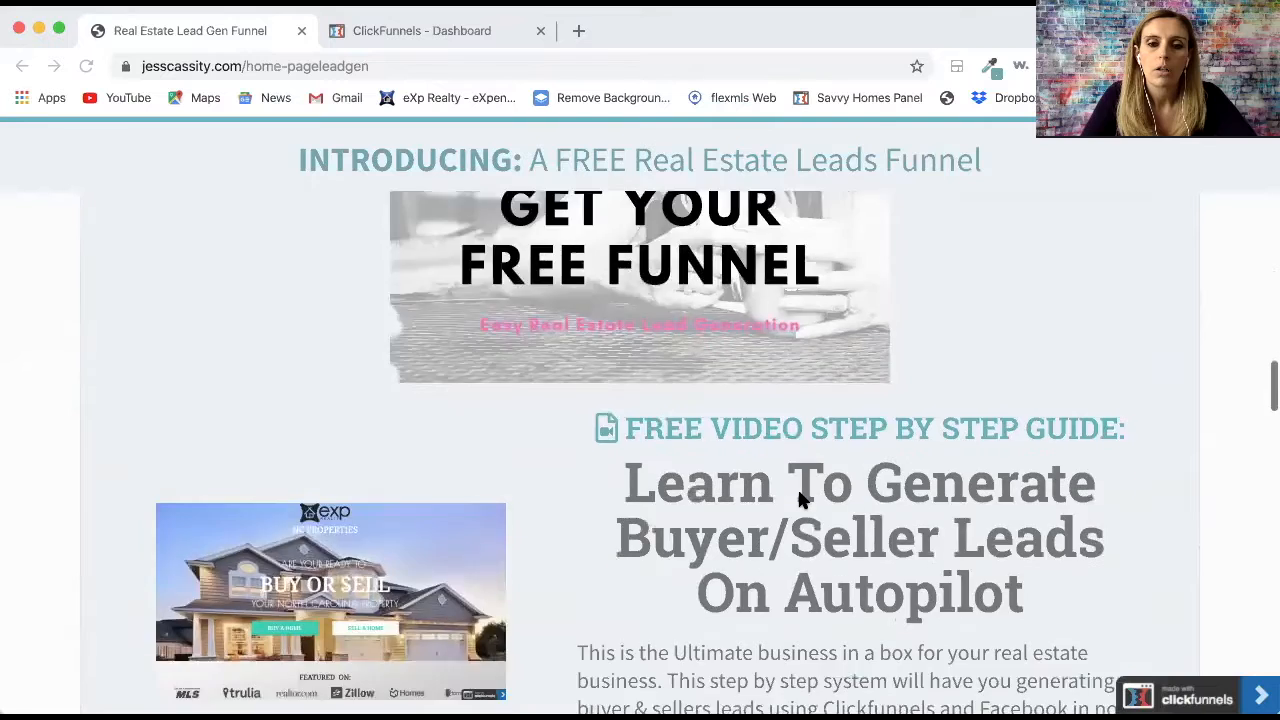
{"action": "scroll", "coordinate": [797, 497], "scroll_direction": "down", "scroll_amount": 18}
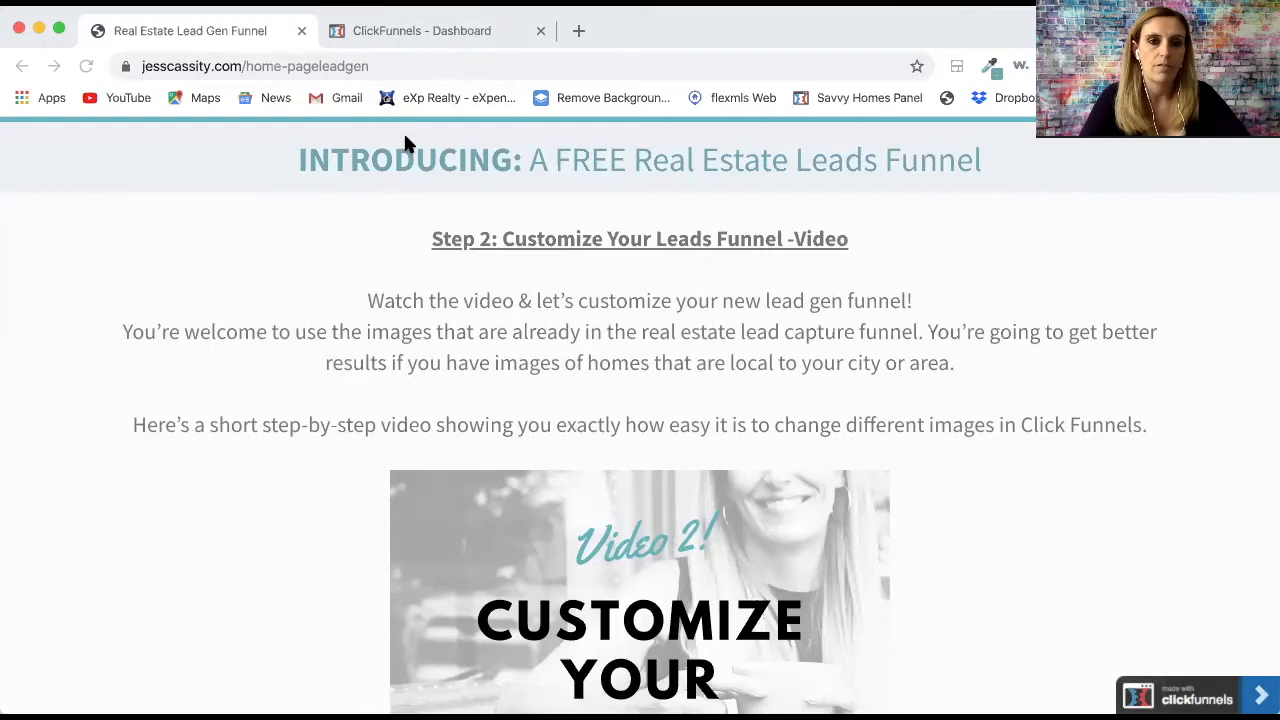
- Open the Real Estate Funnel from the ClickFunnels dashboard and scroll through its Funnel Steps list
{"action": "left_click", "coordinate": [449, 34]}
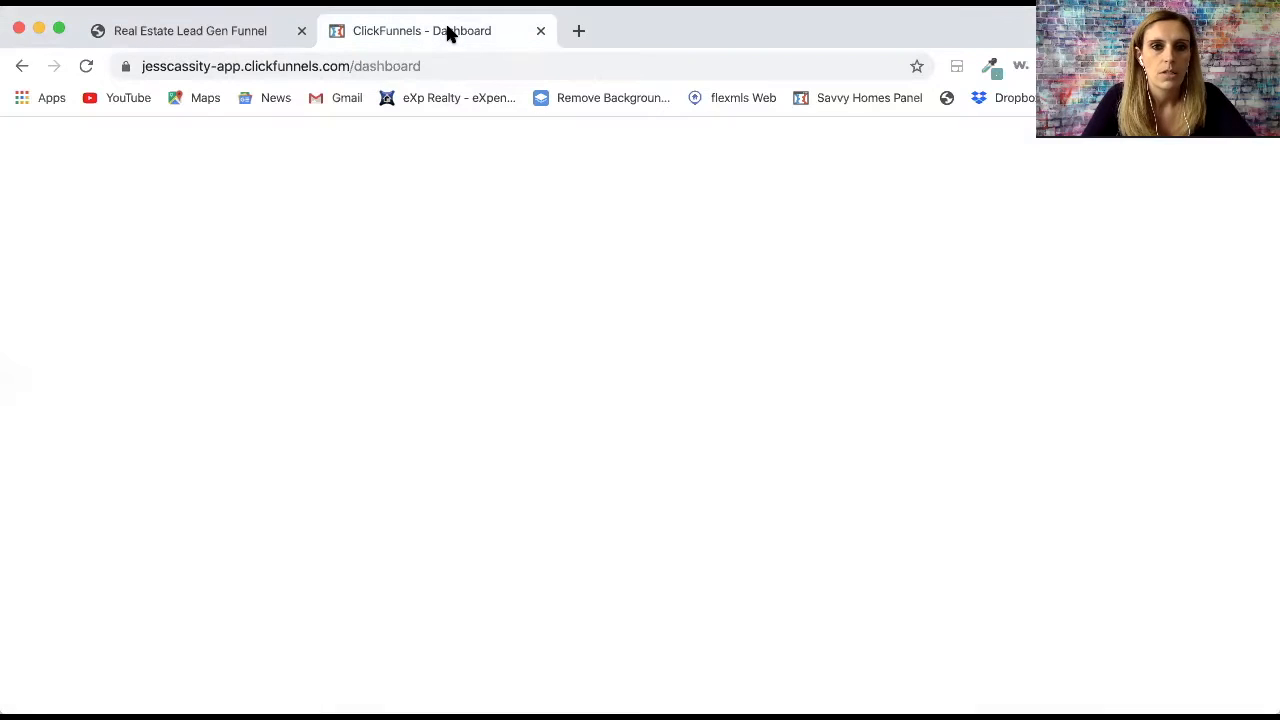
{"action": "mouse_move", "coordinate": [553, 149]}
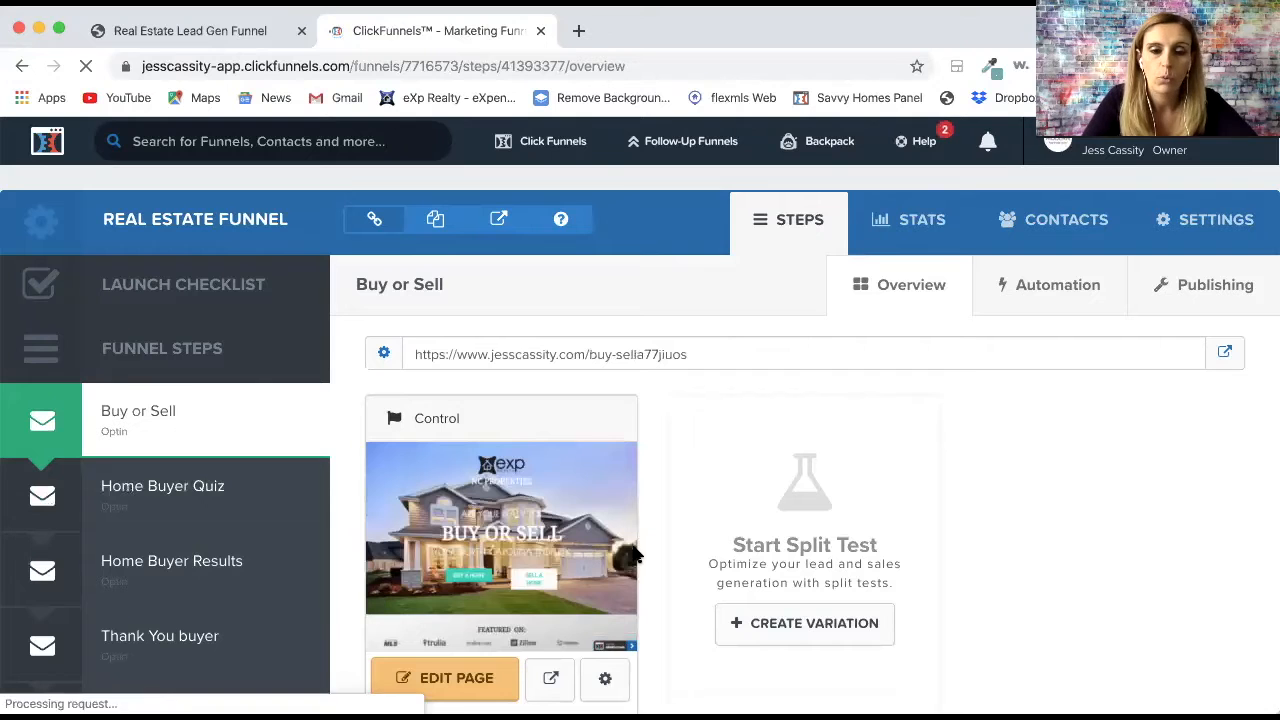
{"action": "scroll", "coordinate": [680, 520], "scroll_direction": "down", "scroll_amount": 1}
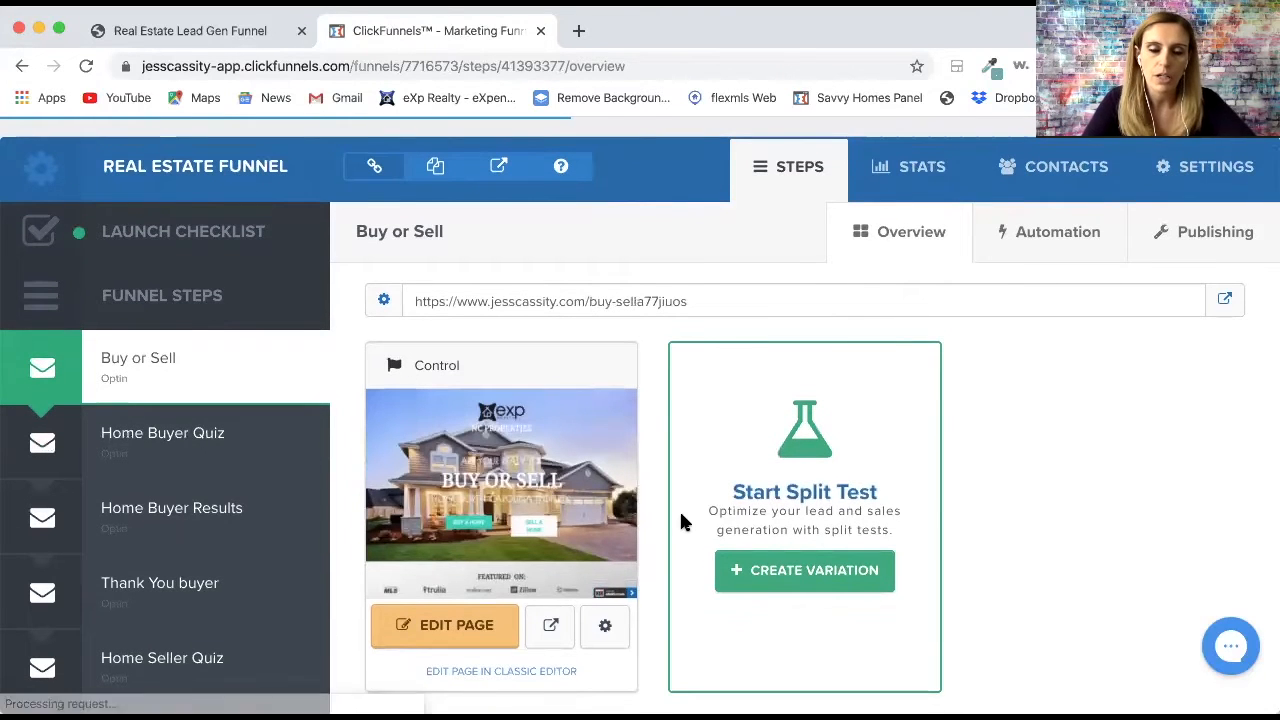
{"action": "scroll", "coordinate": [314, 538], "scroll_direction": "down", "scroll_amount": 4}
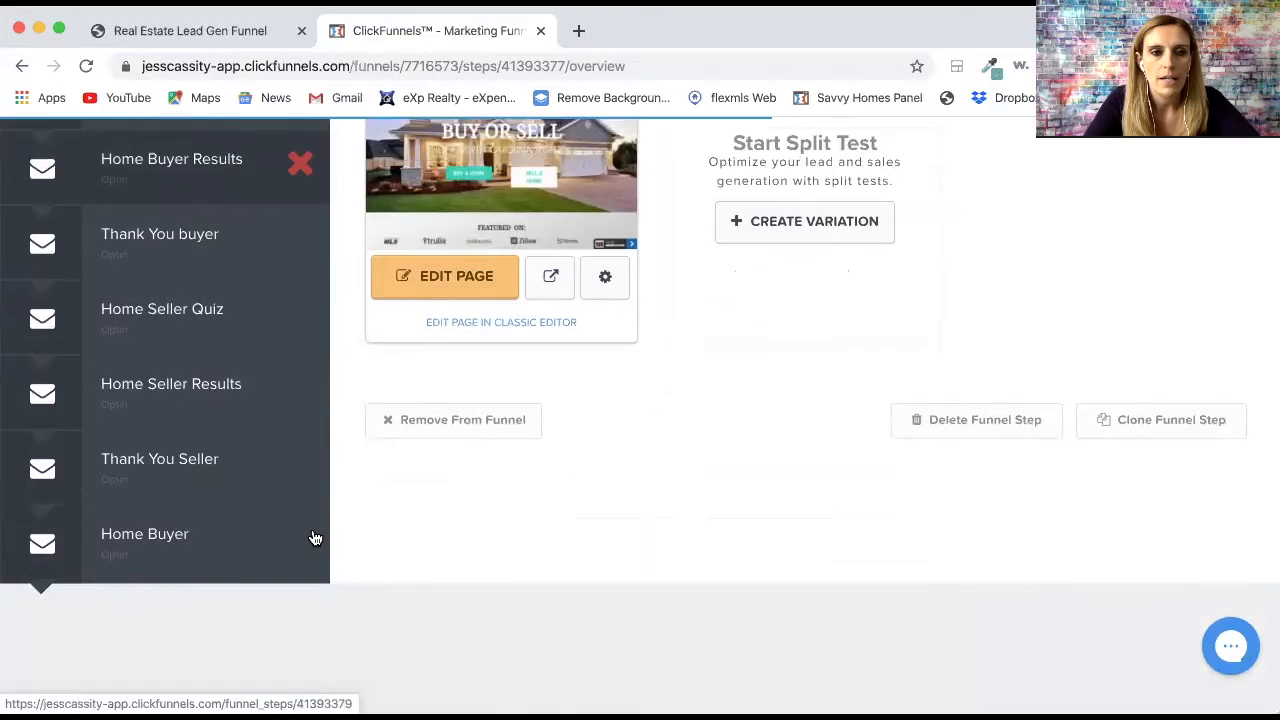
{"action": "scroll", "coordinate": [314, 538], "scroll_direction": "up", "scroll_amount": 2}
{"action": "scroll", "coordinate": [314, 538], "scroll_direction": "up", "scroll_amount": 2}
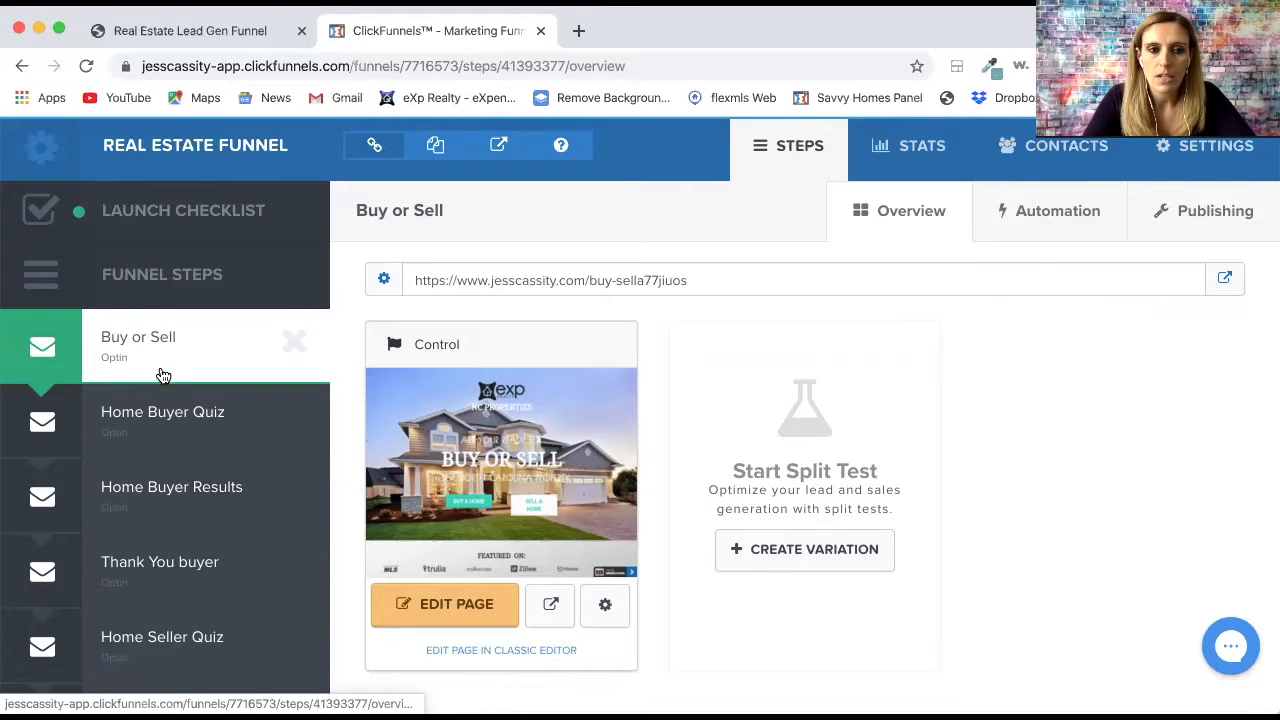
- Edit the Buy or Sell page and browse Uploaded Images for the eXp logo, cancelling without changes
{"action": "left_click", "coordinate": [458, 607]}
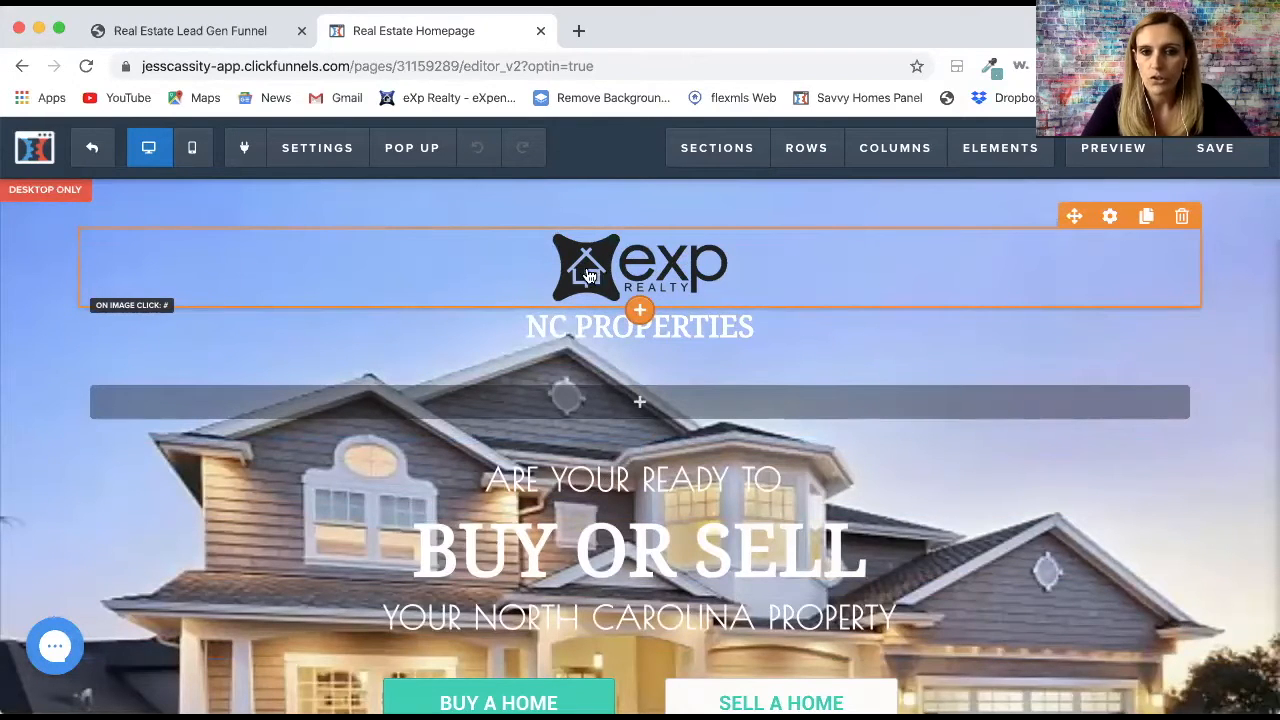
{"action": "left_click", "coordinate": [678, 270]}
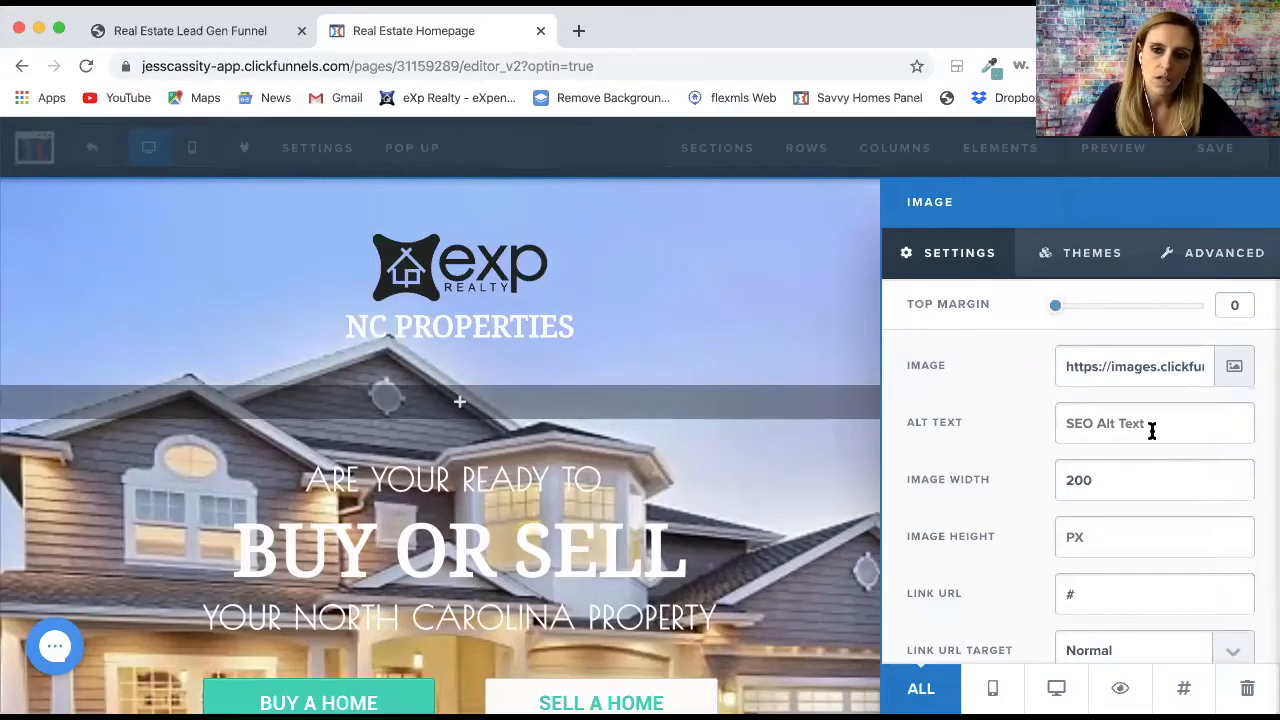
{"action": "left_click", "coordinate": [1230, 370]}
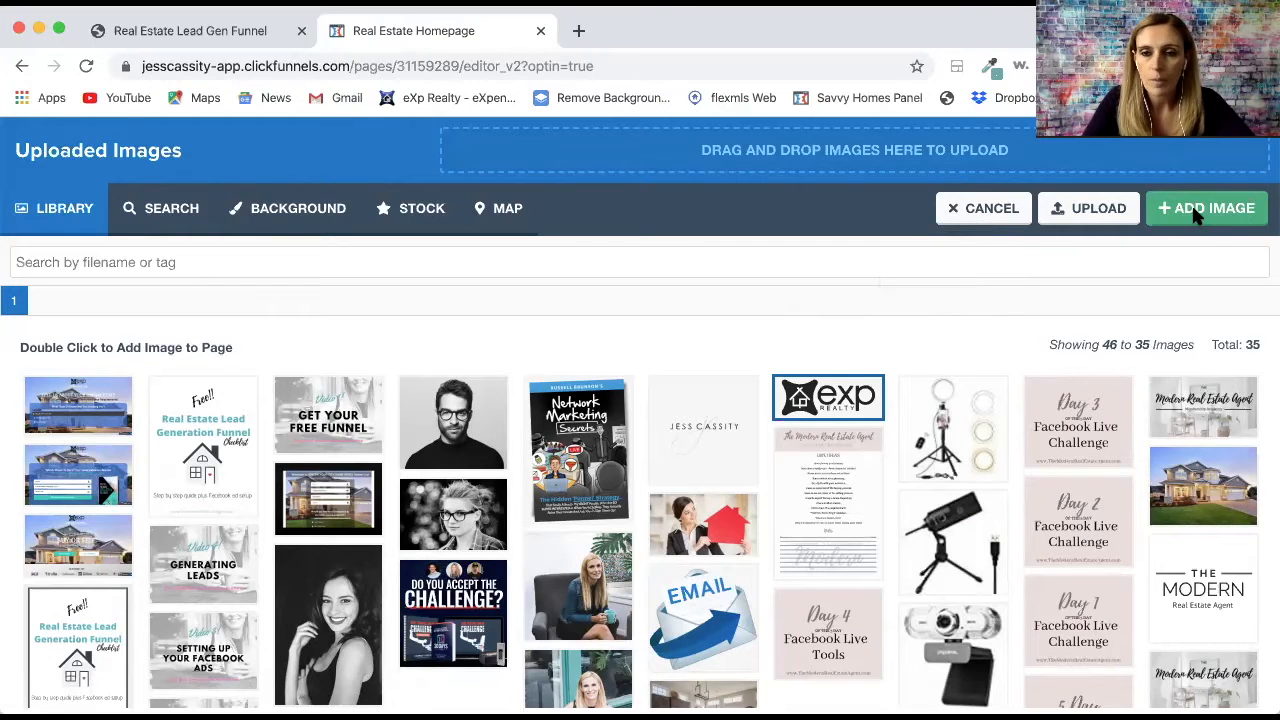
{"action": "left_click", "coordinate": [990, 210]}
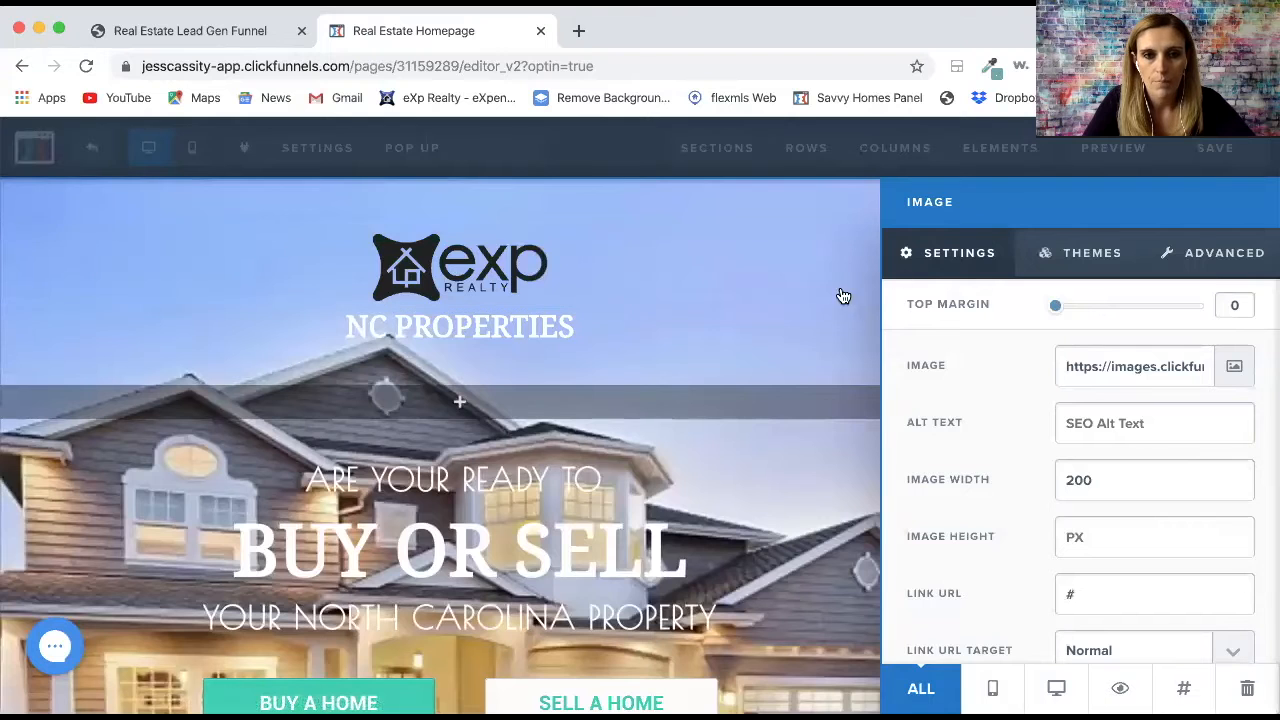
{"action": "left_click", "coordinate": [507, 335]}
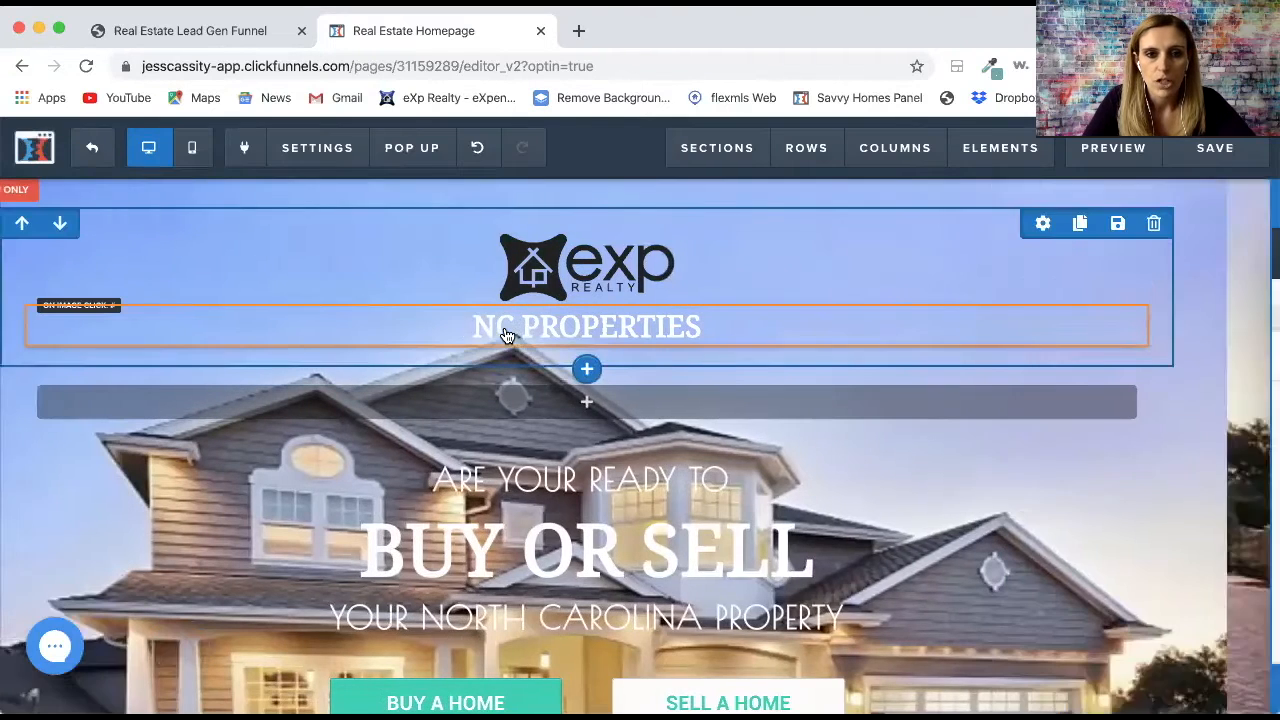
- Retype the NC PROPERTIES heading as the agent's real estate business name, correcting a typo
{"action": "double_click", "coordinate": [592, 323]}
{"action": "left_click", "coordinate": [771, 329]}
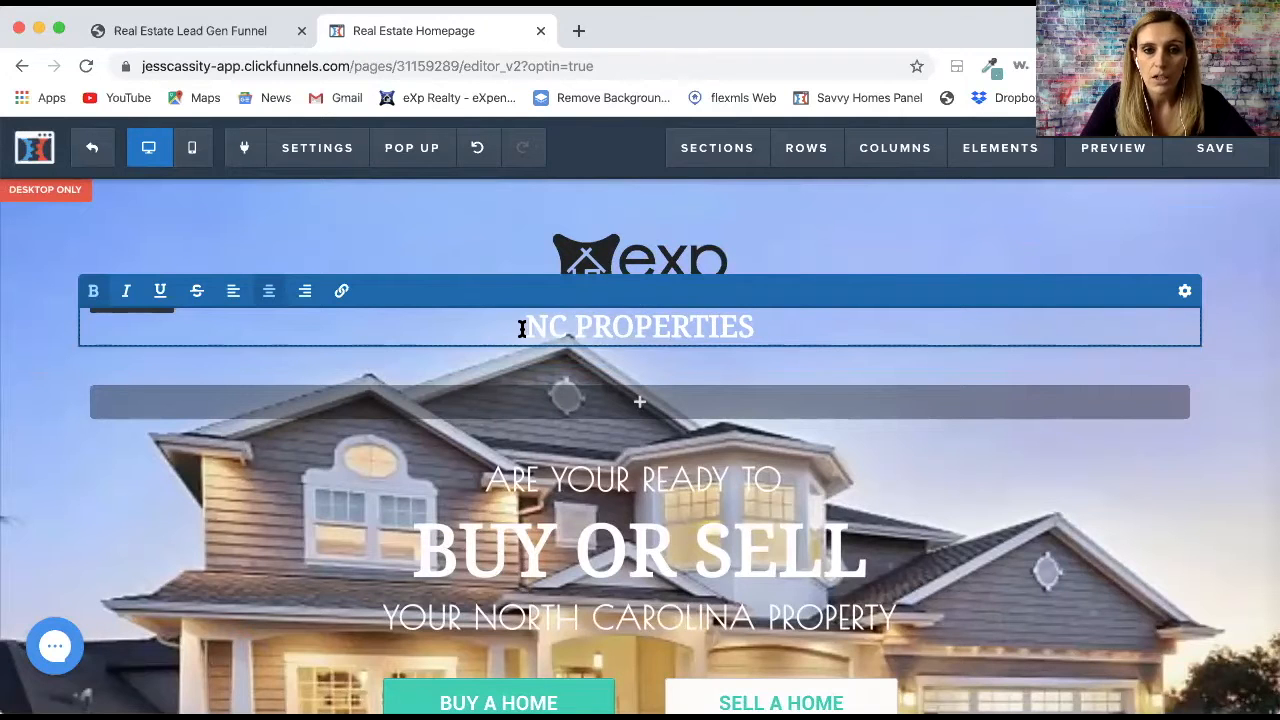
{"action": "triple_click", "coordinate": [668, 327]}
{"action": "type", "text": "JEss"}
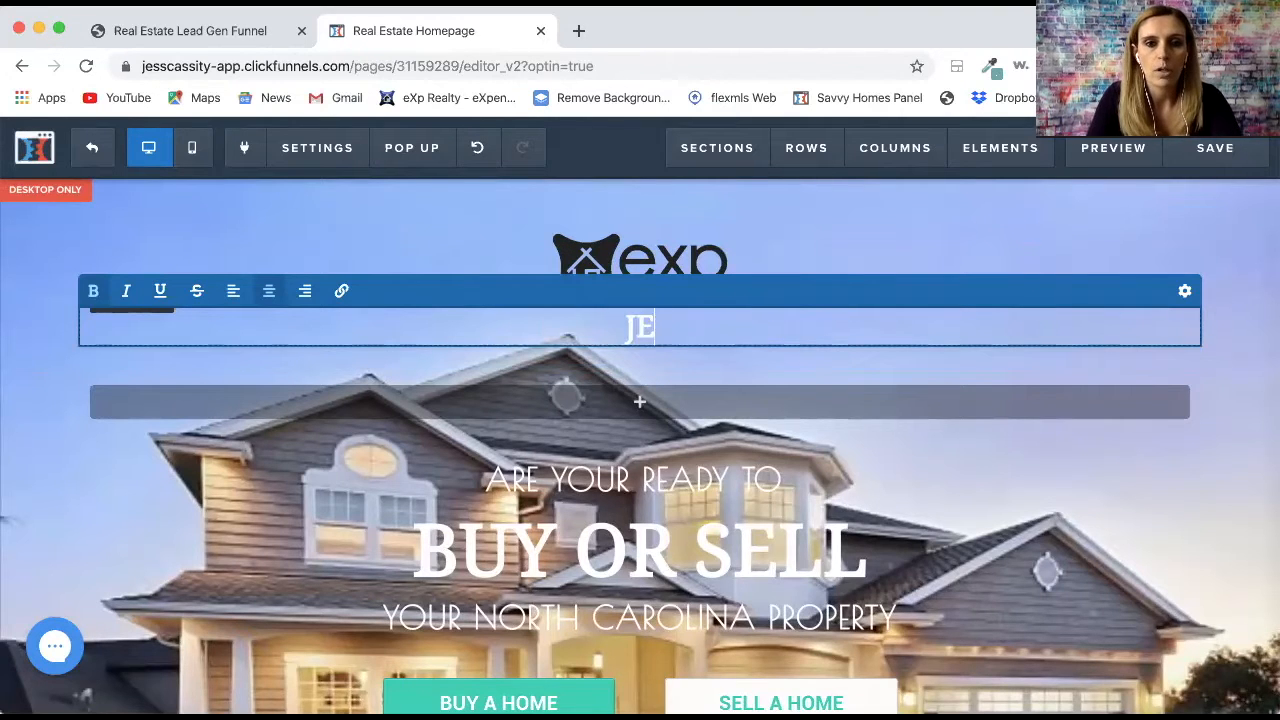
{"action": "key", "text": "BackSpace"}
{"action": "key", "text": "BackSpace"}
{"action": "key", "text": "BackSpace"}
{"action": "type", "text": "ess Ca"}
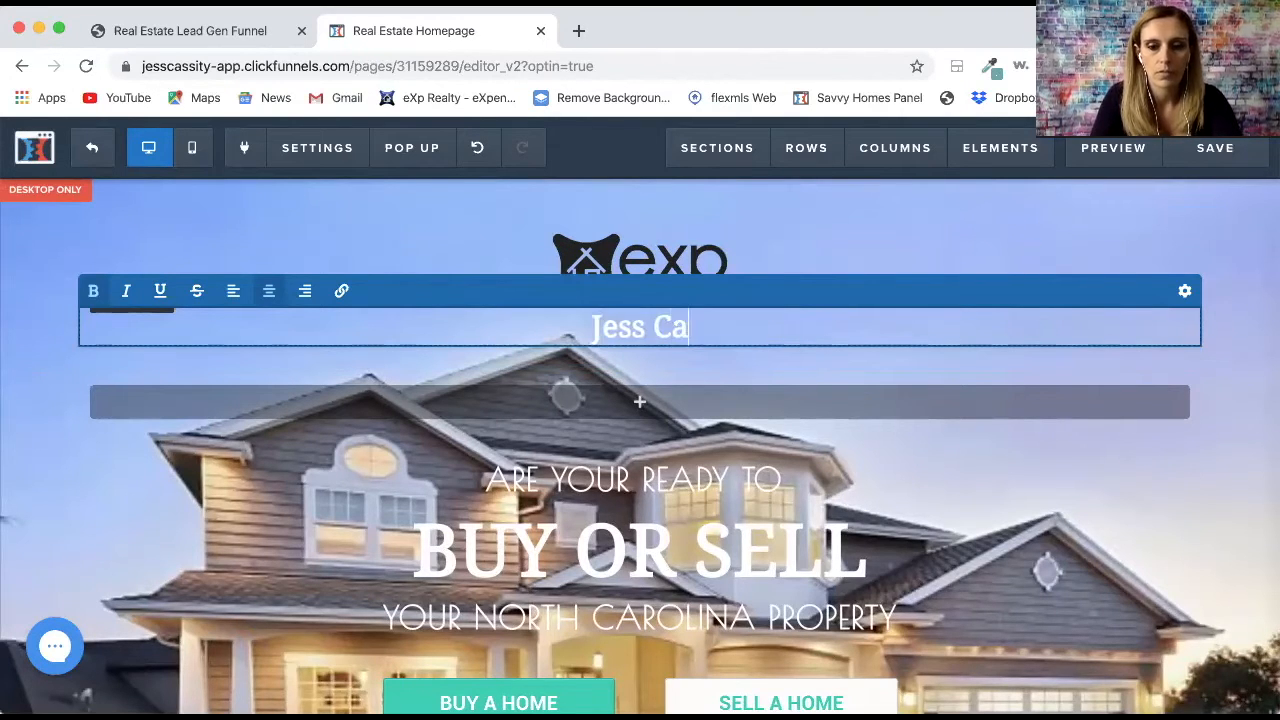
{"action": "type", "text": "ssity Real Estate"}
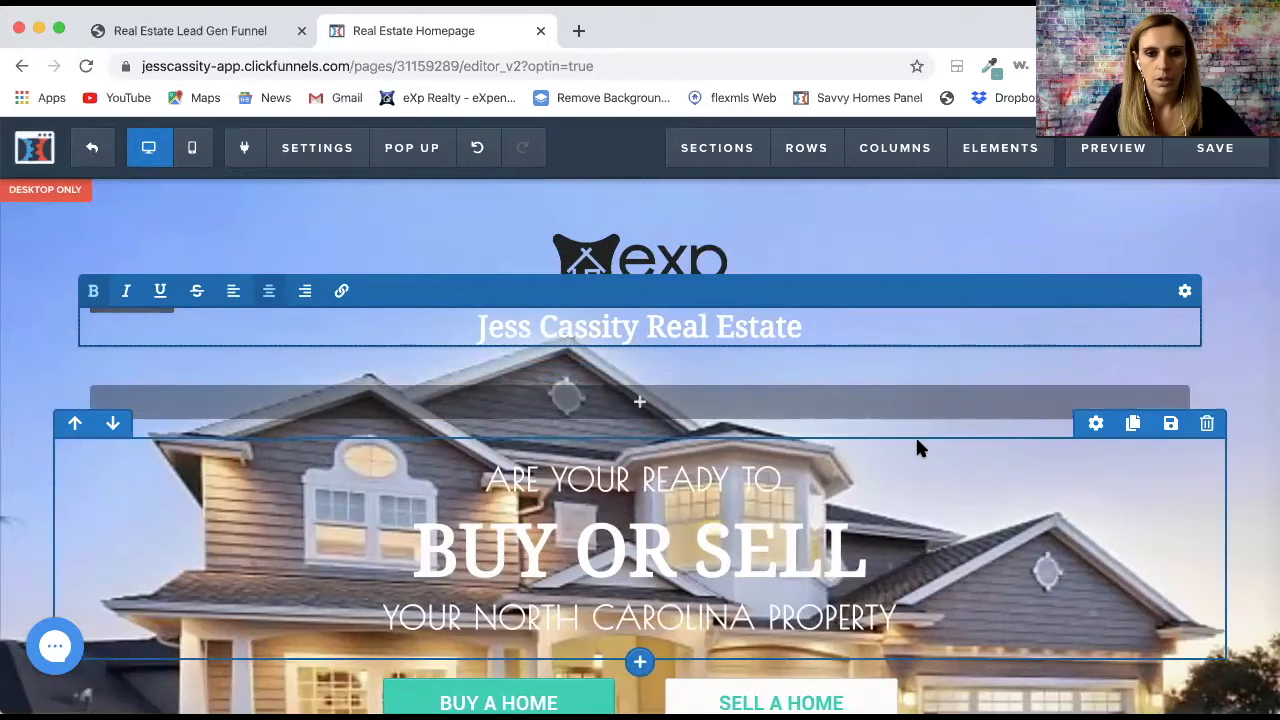
{"action": "left_click", "coordinate": [916, 441]}
{"action": "scroll", "coordinate": [916, 441], "scroll_direction": "down", "scroll_amount": 3}
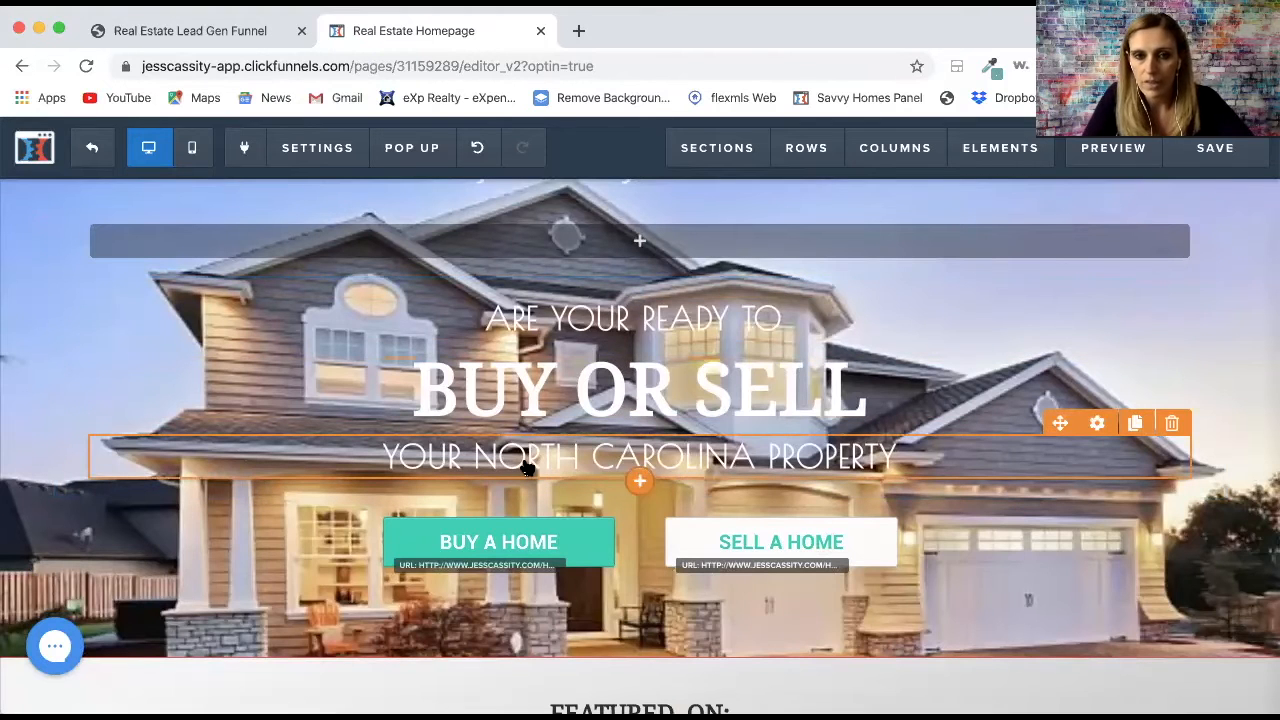
{"action": "left_click", "coordinate": [658, 390]}
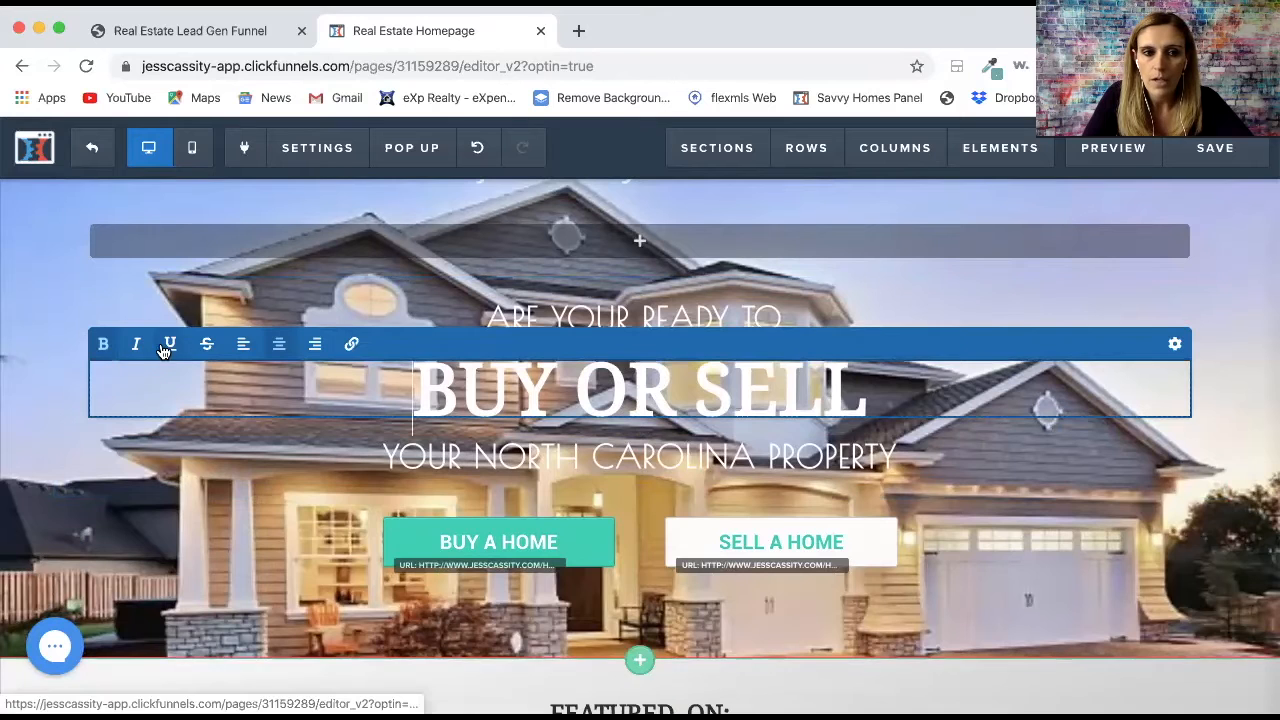
{"action": "double_click", "coordinate": [563, 396]}
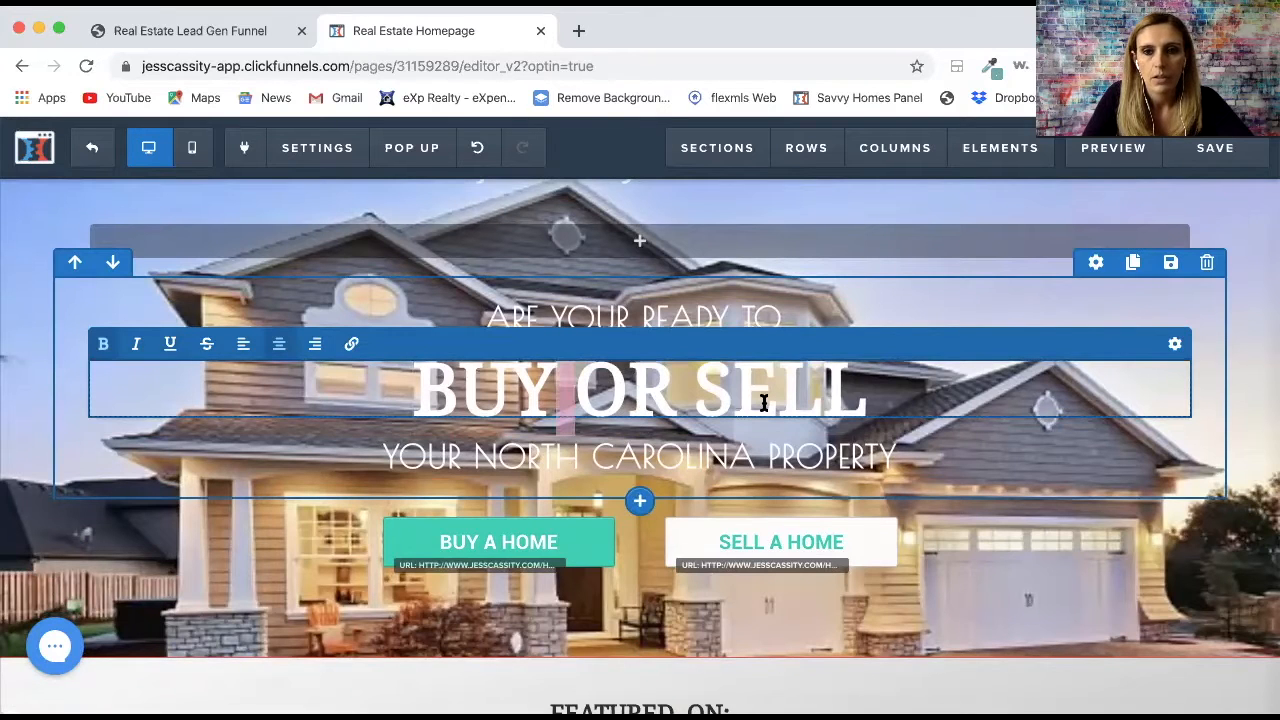
{"action": "left_click", "coordinate": [1176, 346]}
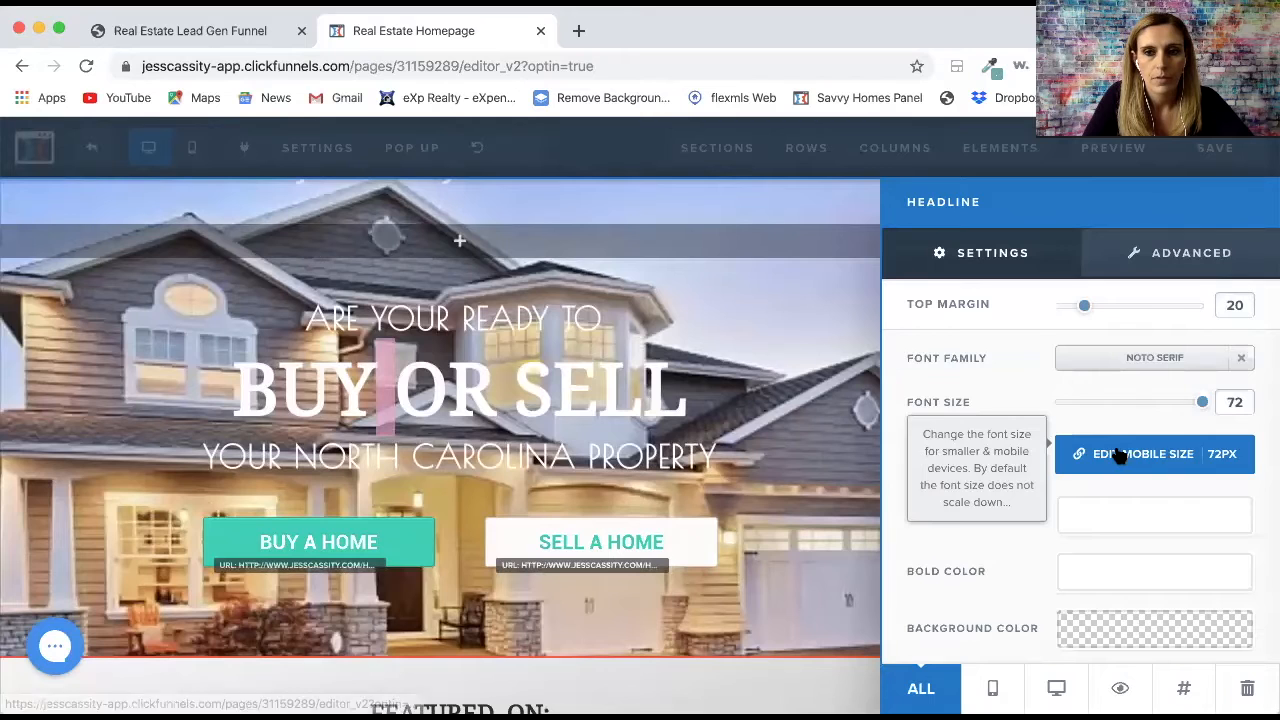
{"action": "left_click", "coordinate": [1137, 526]}
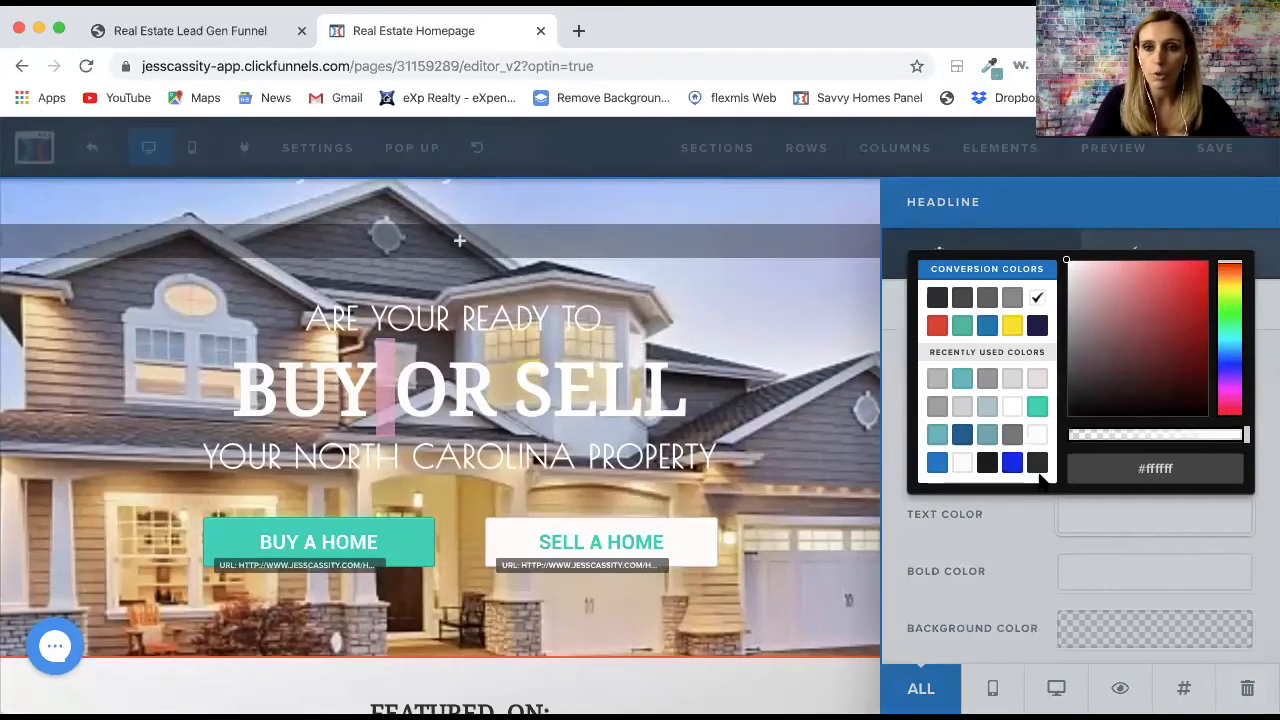
{"action": "left_click", "coordinate": [1015, 553]}
{"action": "scroll", "coordinate": [1033, 585], "scroll_direction": "down", "scroll_amount": 3}
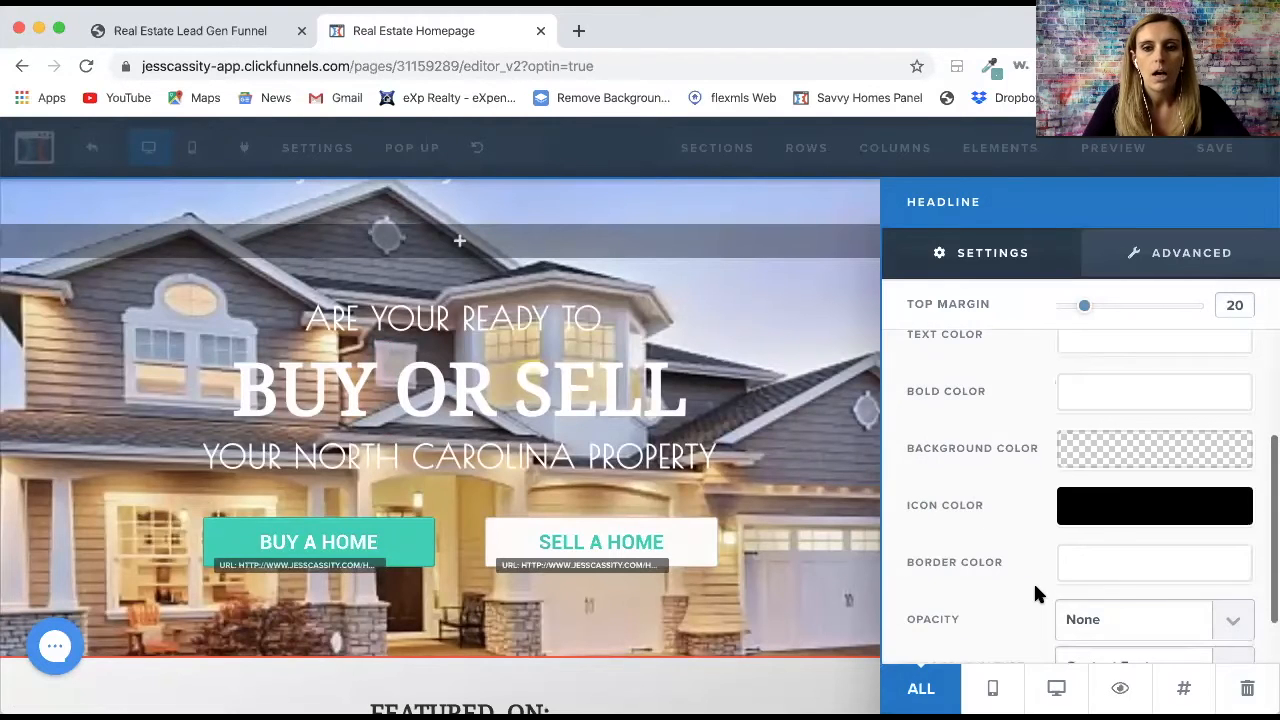
{"action": "left_click", "coordinate": [815, 375]}
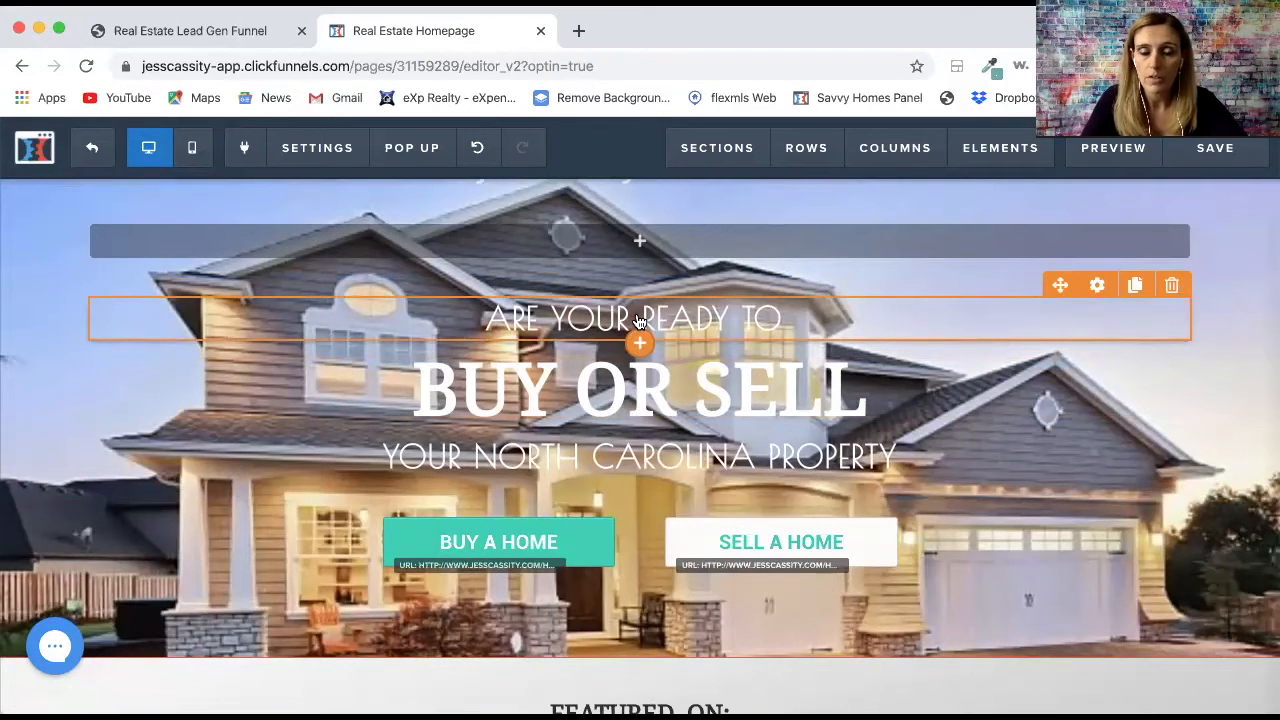
- Open the BUY A HOME button's settings and view its SET ACTION link option, Go To Website URL
{"action": "scroll", "coordinate": [745, 414], "scroll_direction": "down", "scroll_amount": 2}
{"action": "scroll", "coordinate": [745, 414], "scroll_direction": "up", "scroll_amount": 2}
{"action": "scroll", "coordinate": [720, 334], "scroll_direction": "up", "scroll_amount": 3}
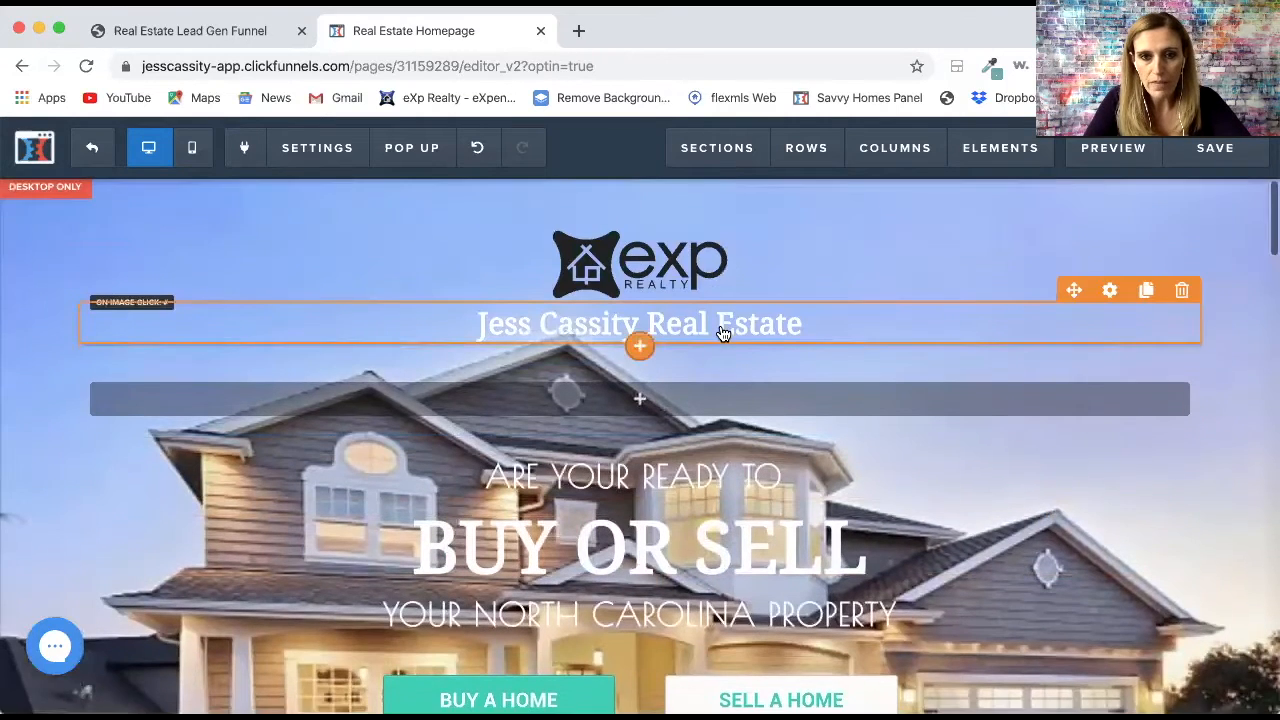
{"action": "scroll", "coordinate": [722, 334], "scroll_direction": "down", "scroll_amount": 3}
{"action": "scroll", "coordinate": [722, 334], "scroll_direction": "down", "scroll_amount": 2}
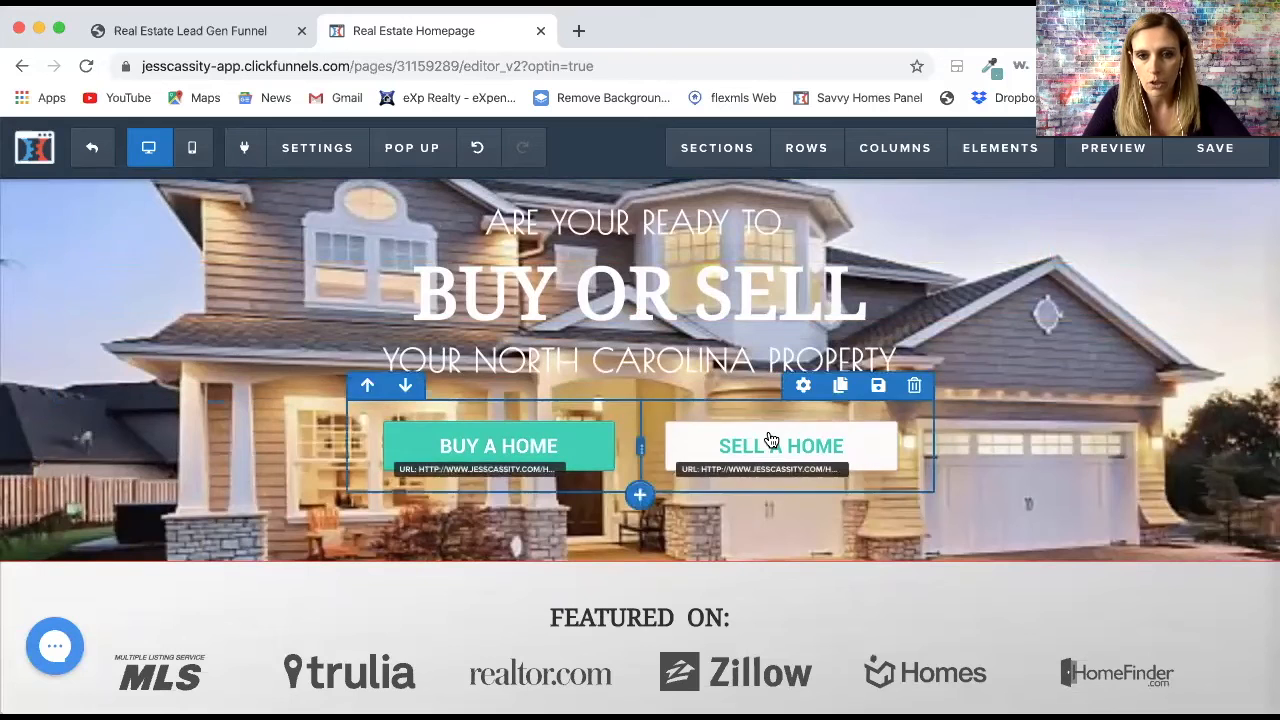
{"action": "scroll", "coordinate": [666, 514], "scroll_direction": "down", "scroll_amount": 4}
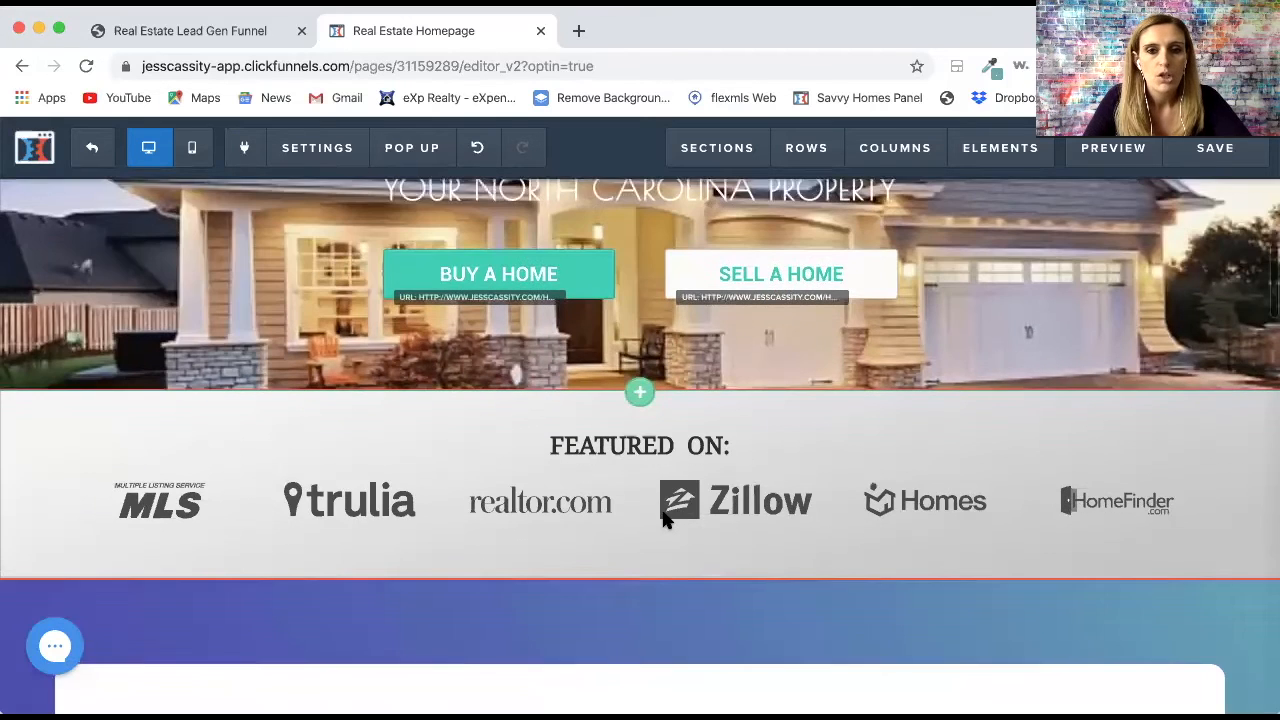
{"action": "scroll", "coordinate": [664, 519], "scroll_direction": "up", "scroll_amount": 2}
{"action": "scroll", "coordinate": [663, 517], "scroll_direction": "up", "scroll_amount": 1}
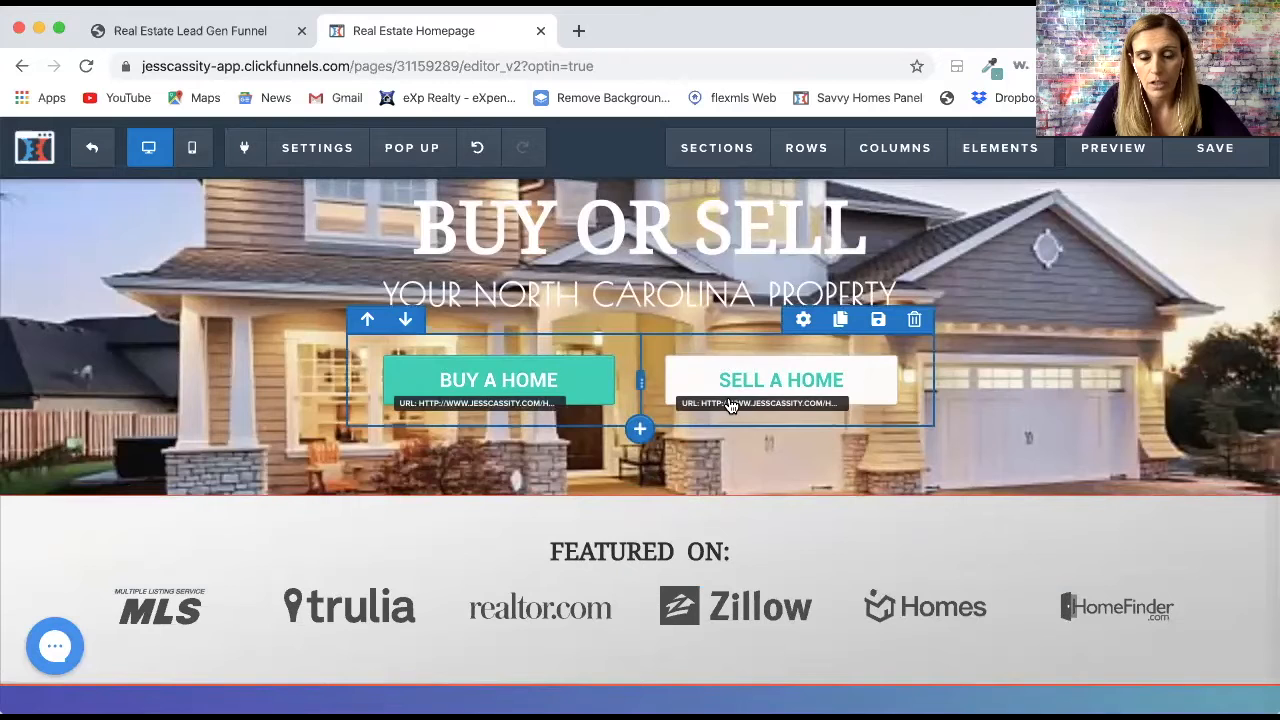
{"action": "mouse_move", "coordinate": [545, 399]}
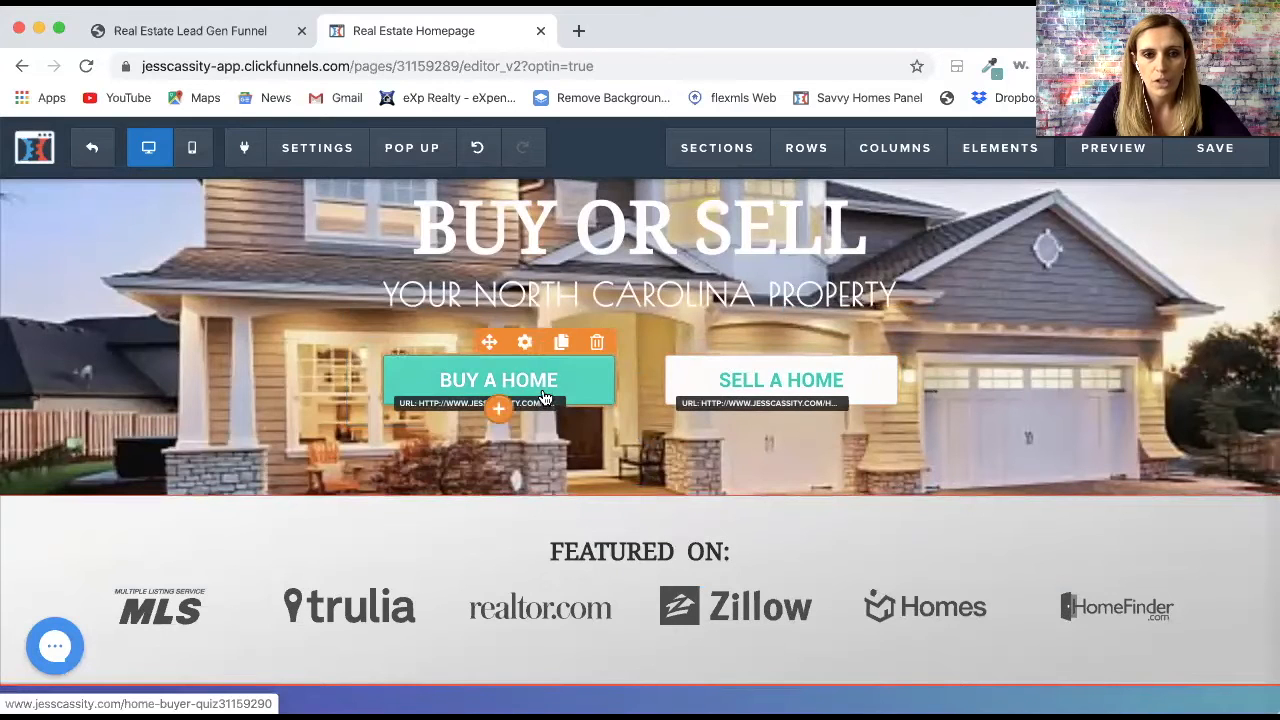
{"action": "left_click", "coordinate": [523, 348]}
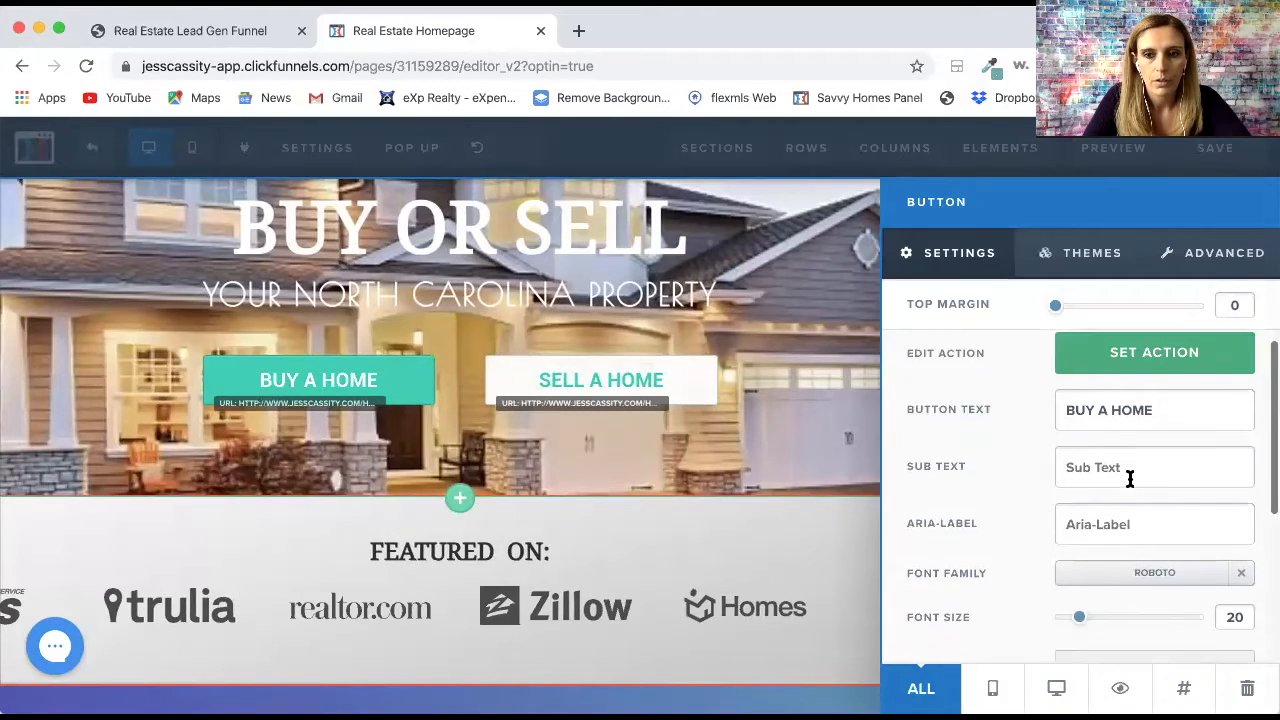
{"action": "scroll", "coordinate": [1128, 480], "scroll_direction": "down", "scroll_amount": 3}
{"action": "scroll", "coordinate": [1128, 480], "scroll_direction": "up", "scroll_amount": 3}
{"action": "left_click", "coordinate": [1153, 375]}
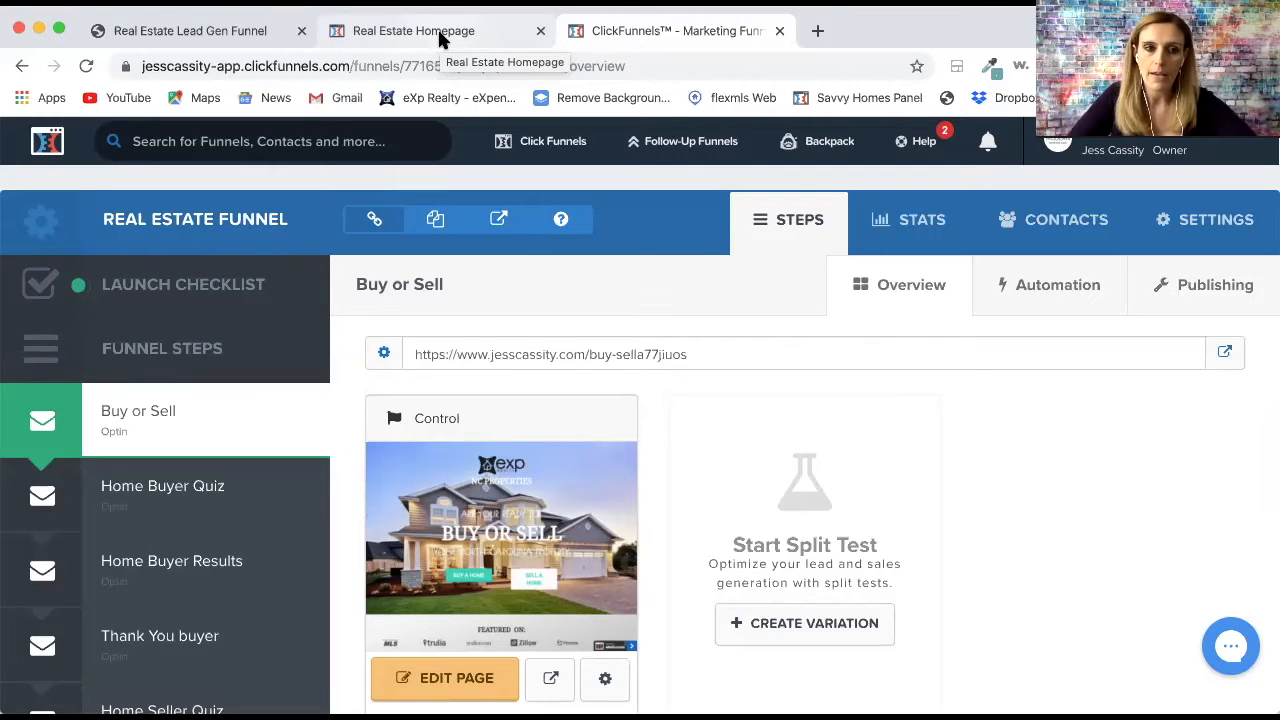
- Copy the Home Buyer Quiz page URL from its step overview
{"action": "left_click", "coordinate": [450, 28]}
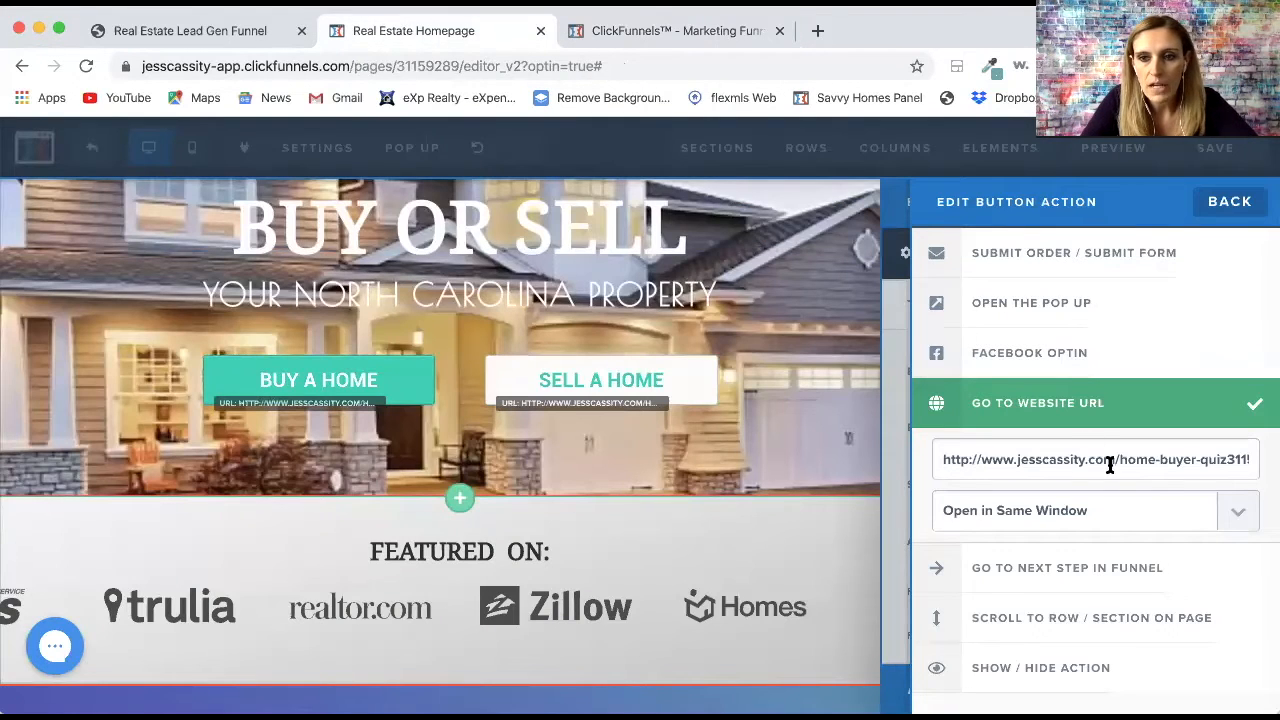
{"action": "triple_click", "coordinate": [1188, 462]}
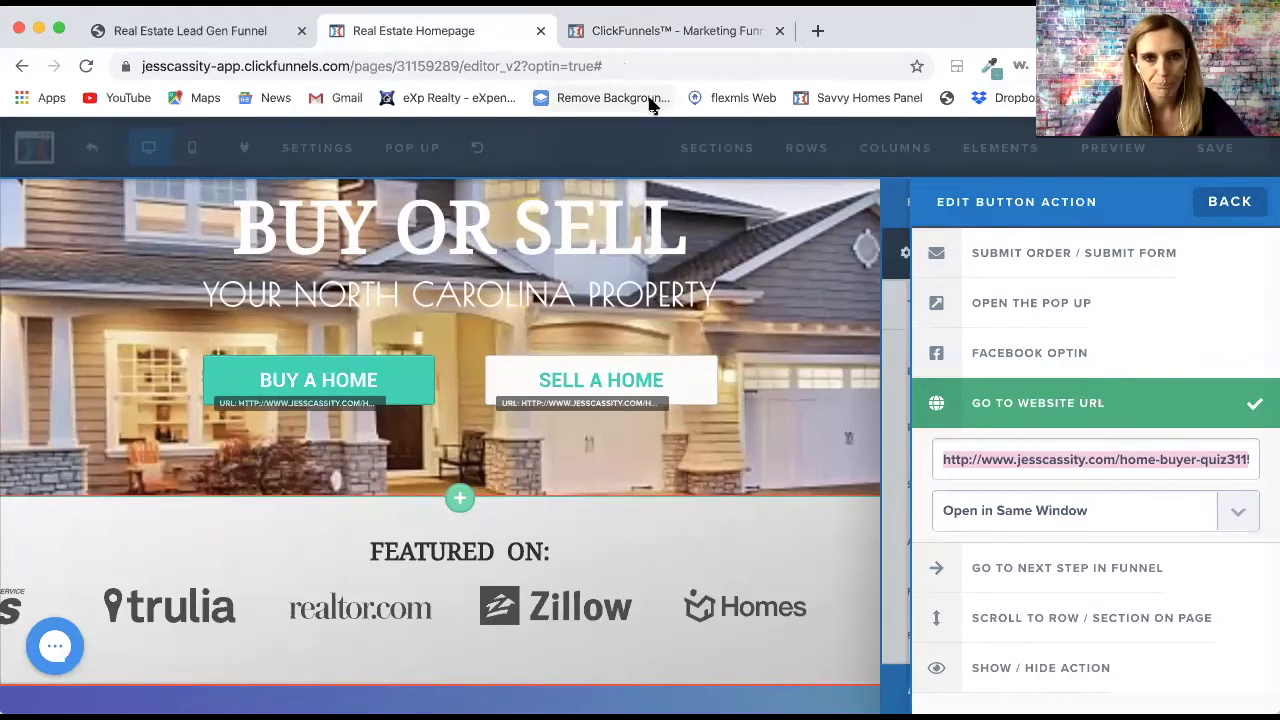
{"action": "left_click", "coordinate": [595, 33]}
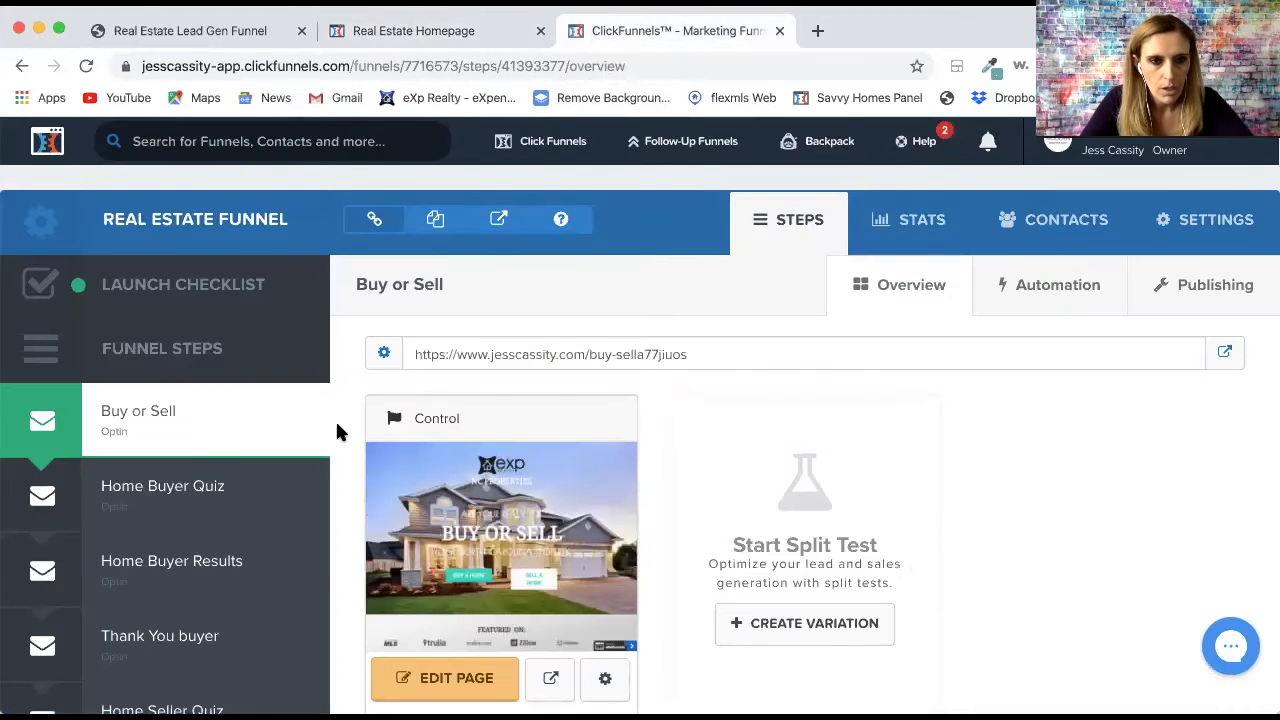
{"action": "left_click", "coordinate": [166, 488]}
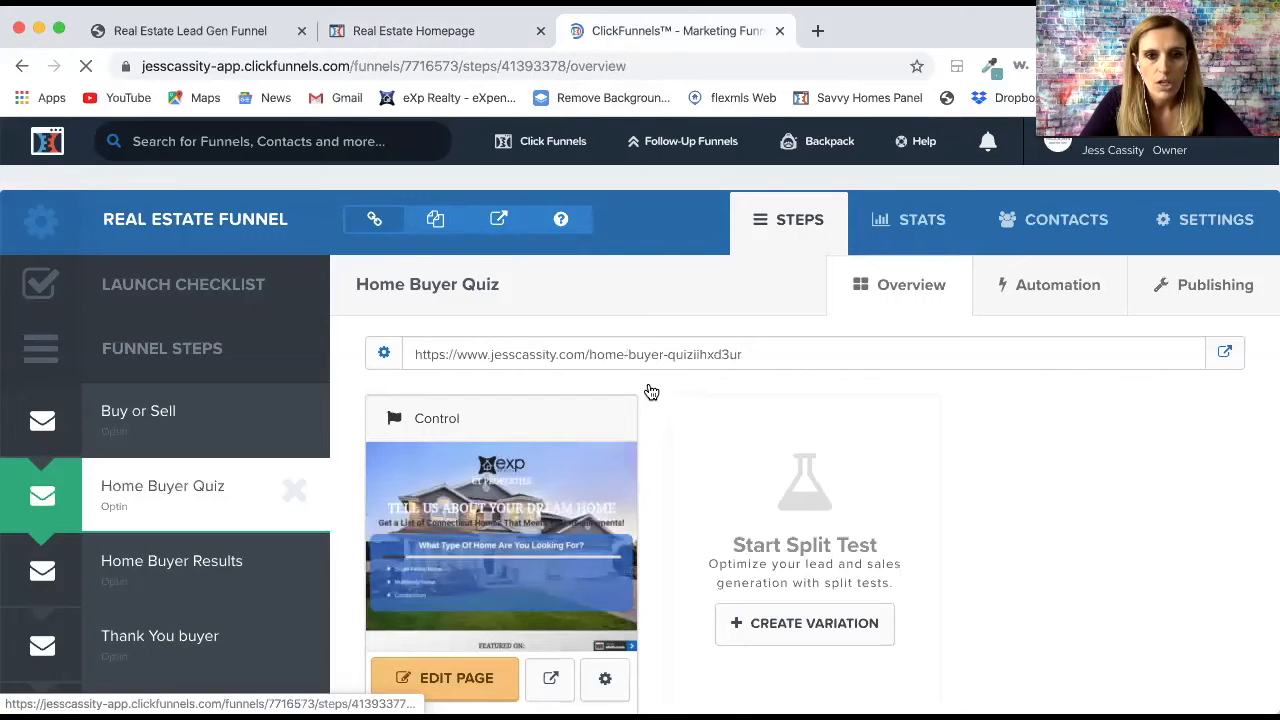
{"action": "left_click", "coordinate": [651, 354]}
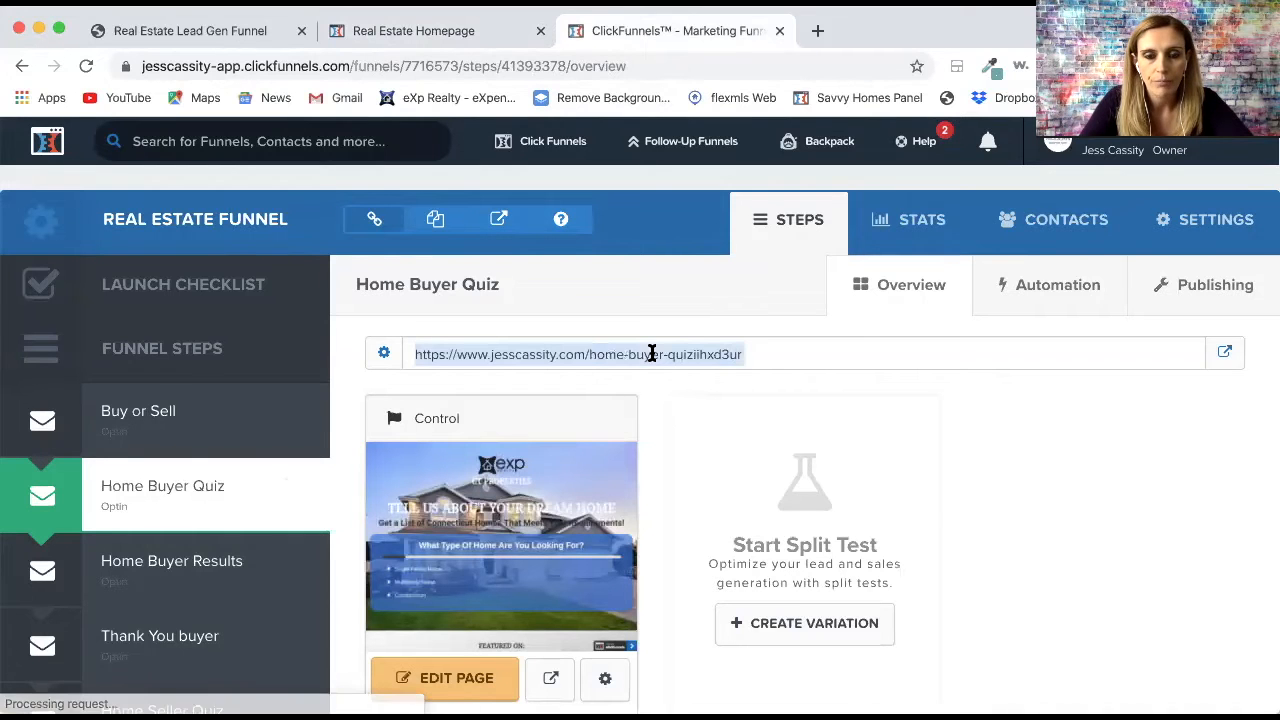
{"action": "right_click", "coordinate": [650, 350]}
{"action": "left_click", "coordinate": [687, 397]}
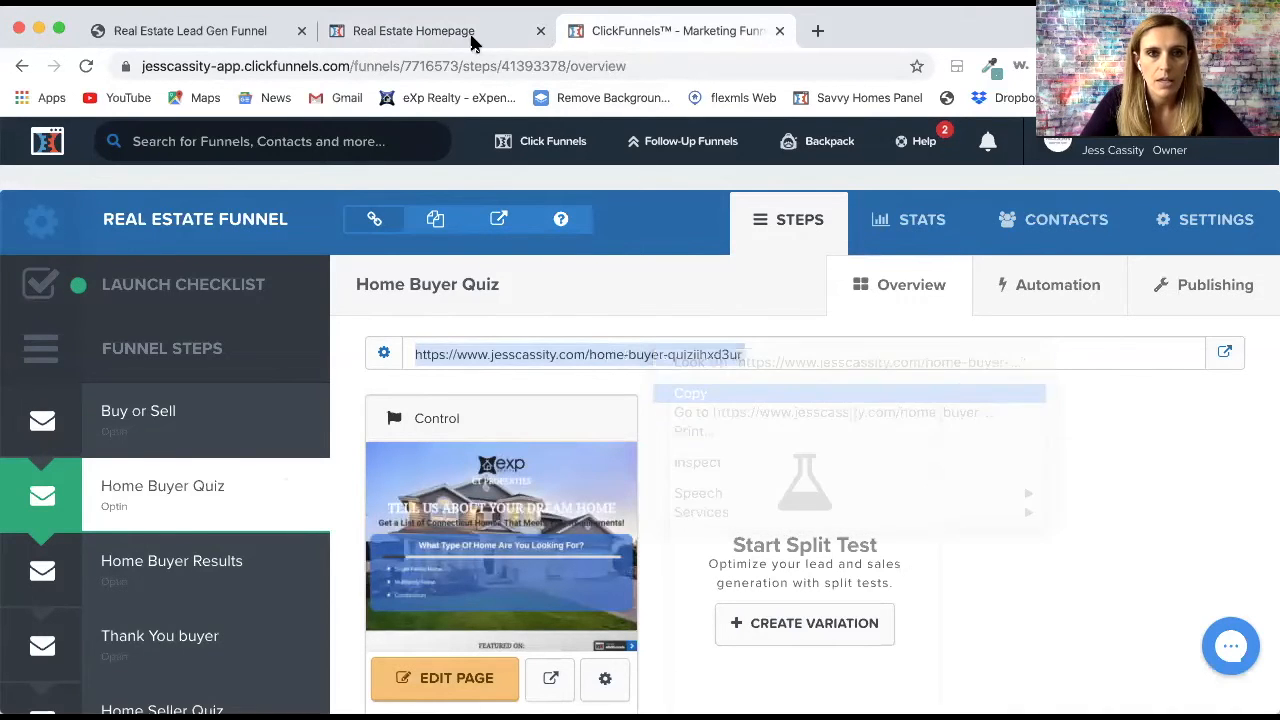
- Back in the editor, open the SELL A HOME button's link action settings
{"action": "key", "text": "ctrl+shift+Tab"}
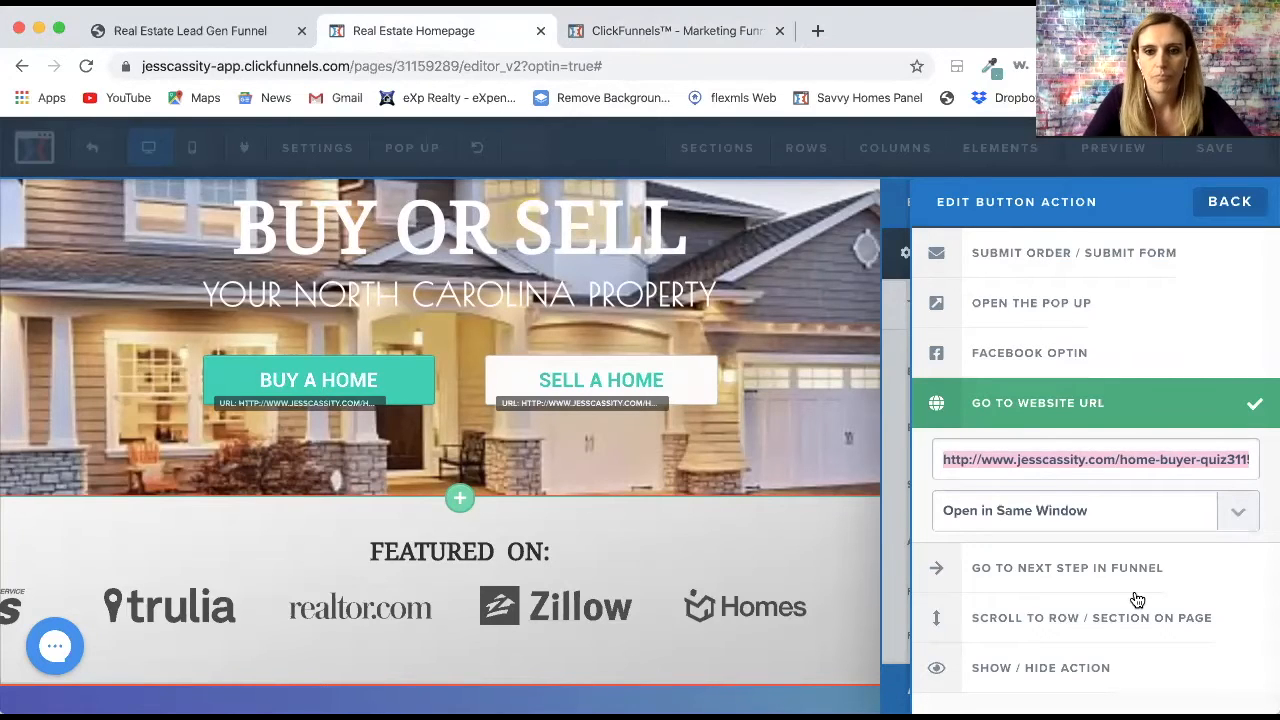
{"action": "left_click", "coordinate": [801, 554]}
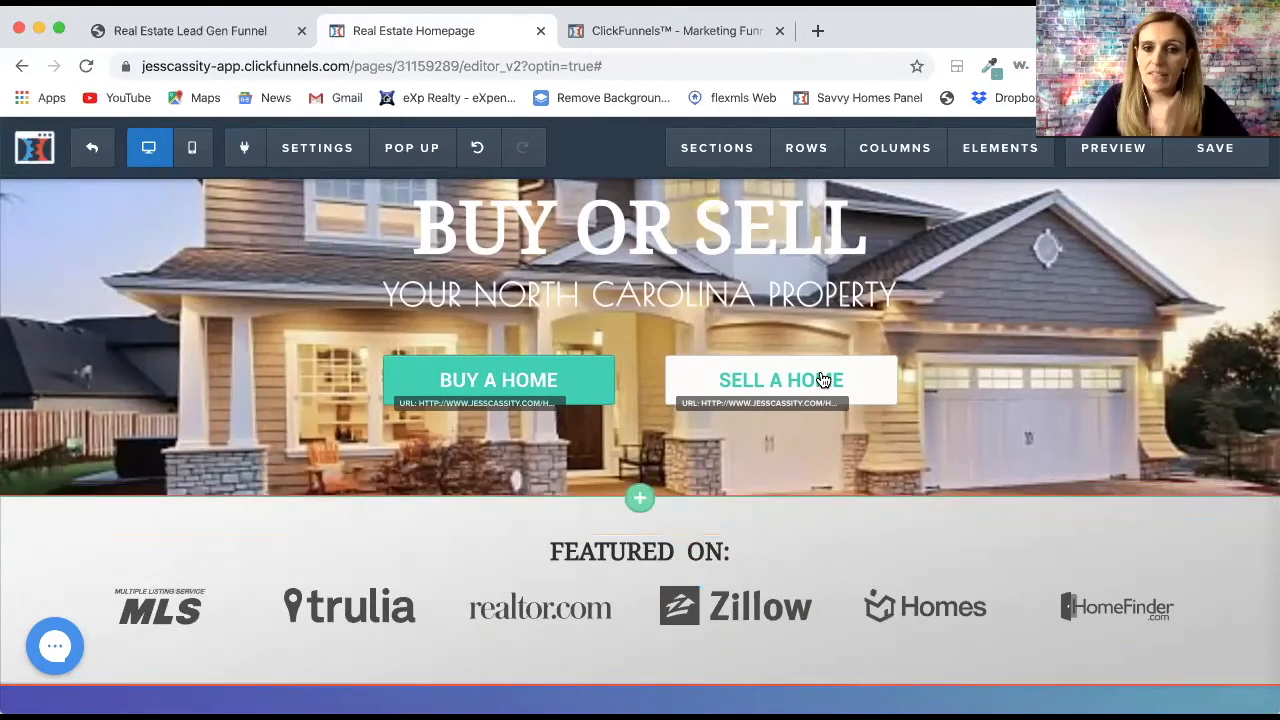
{"action": "mouse_move", "coordinate": [815, 383]}
{"action": "left_click", "coordinate": [808, 347]}
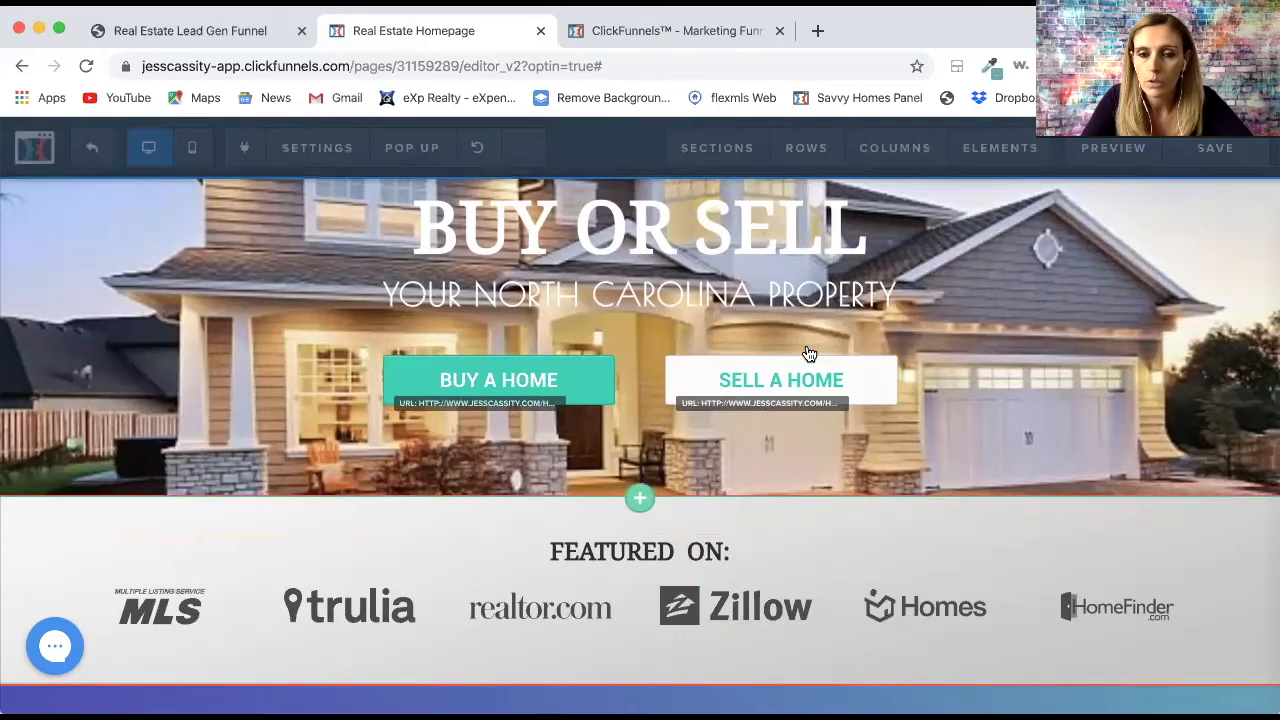
{"action": "left_click", "coordinate": [1162, 378]}
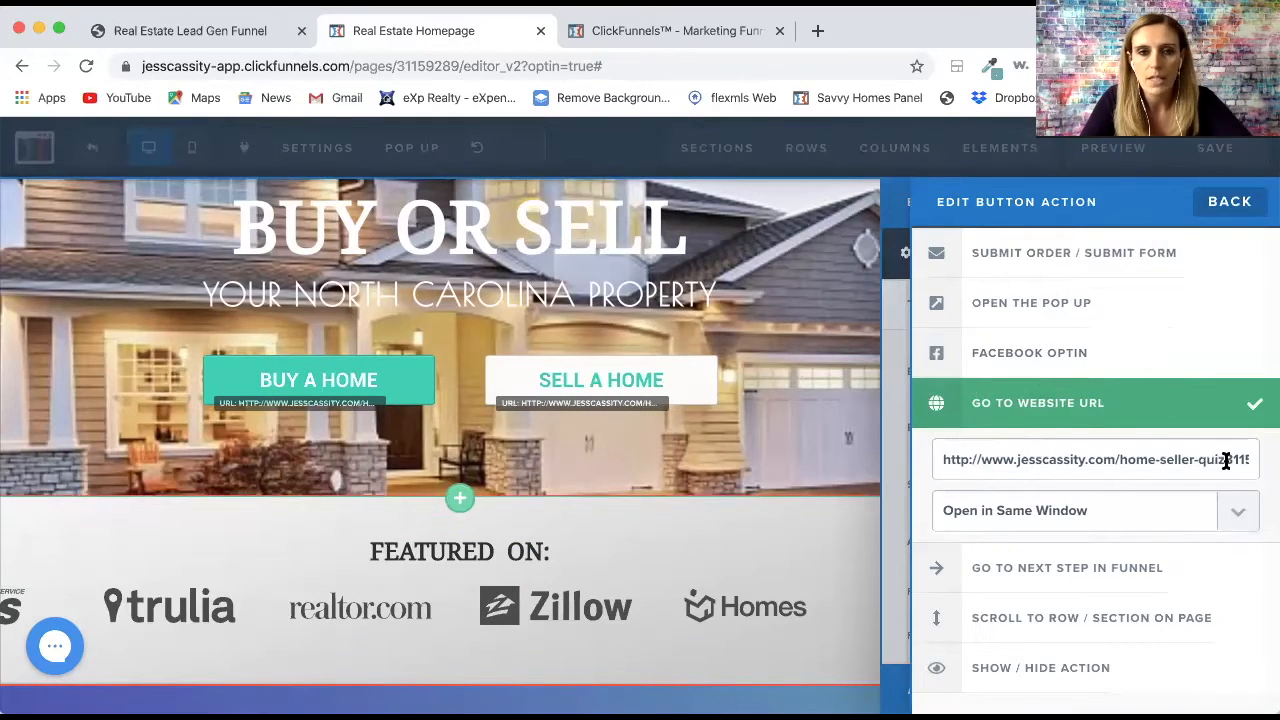
- Check the Home Seller Quiz step in the funnel overview, then close the button settings
{"action": "left_click", "coordinate": [690, 28]}
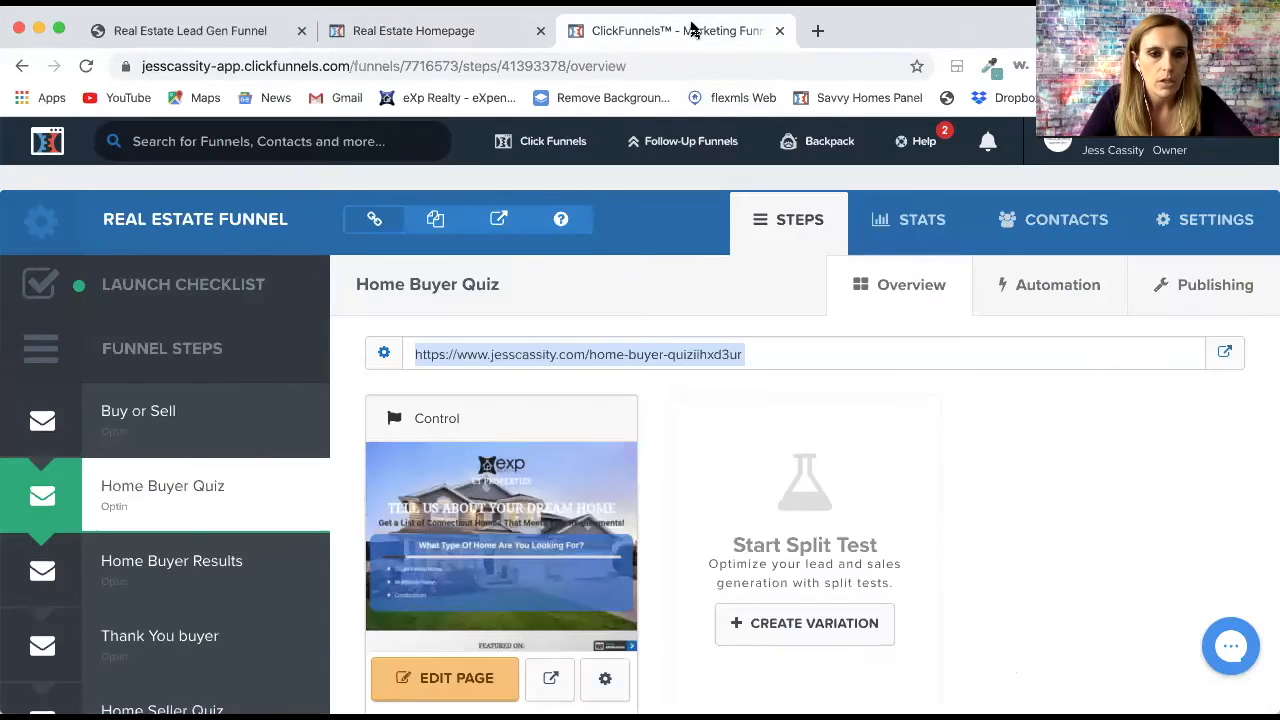
{"action": "scroll", "coordinate": [200, 604], "scroll_direction": "down", "scroll_amount": 2}
{"action": "scroll", "coordinate": [200, 604], "scroll_direction": "down", "scroll_amount": 1}
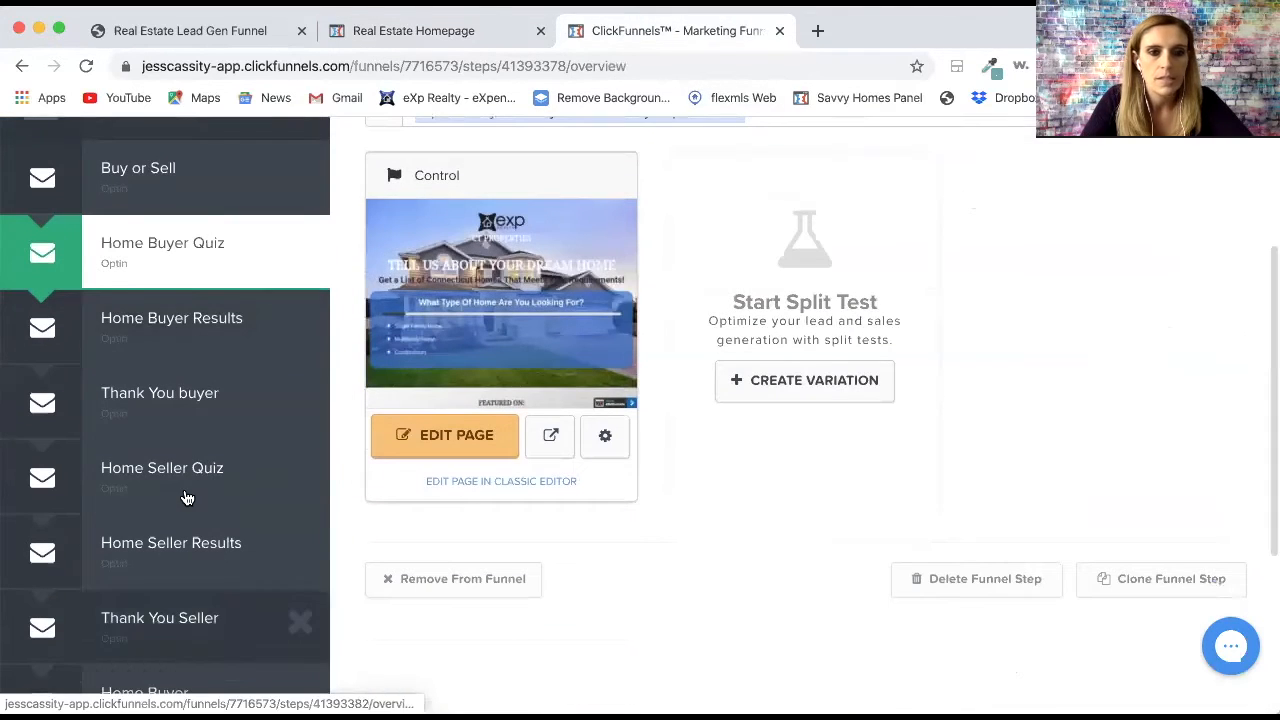
{"action": "left_click", "coordinate": [188, 497]}
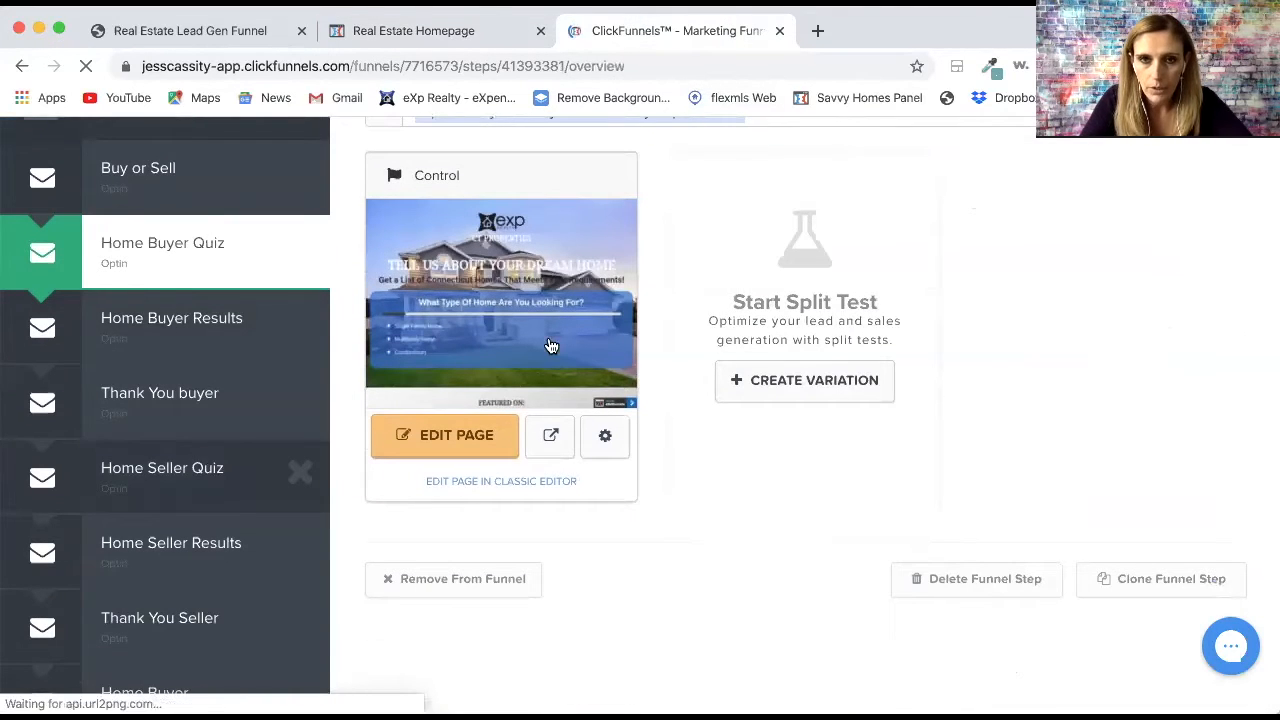
{"action": "left_click", "coordinate": [459, 28]}
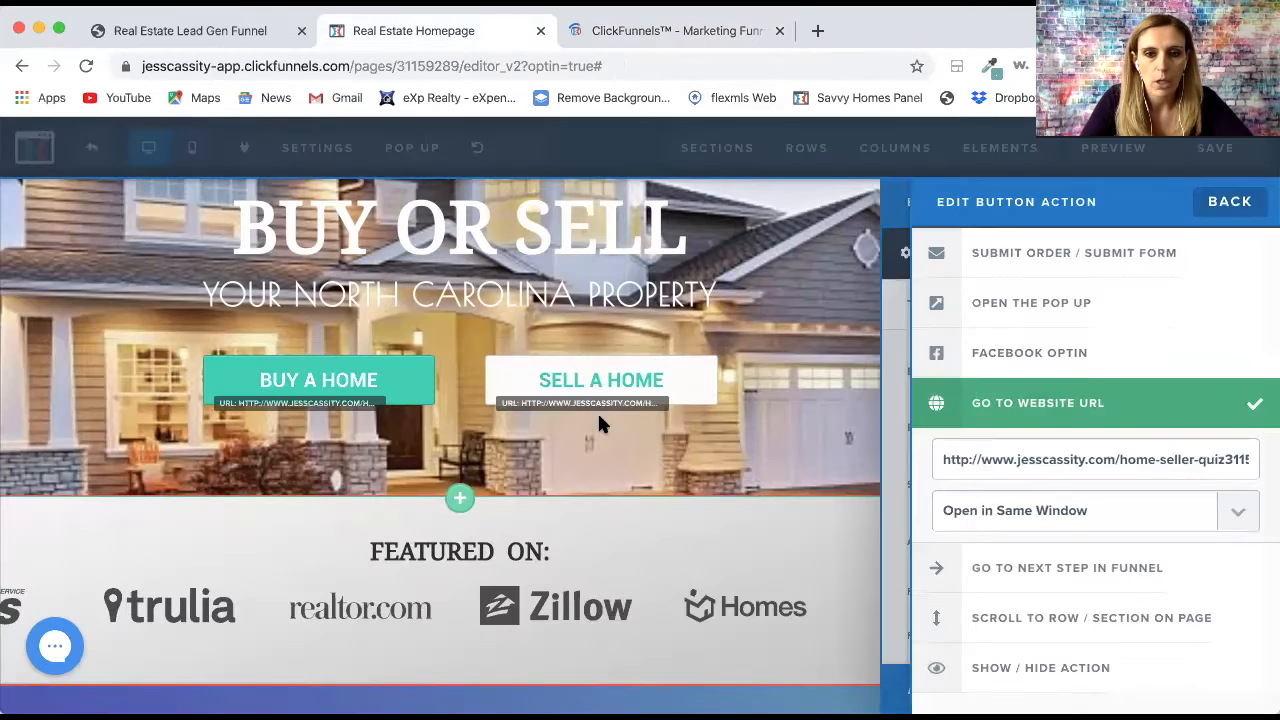
{"action": "left_click", "coordinate": [733, 549]}
- Review the homepage's realtor bio, Happy Clients and Current Listings sections with its four sample homes
{"action": "scroll", "coordinate": [735, 549], "scroll_direction": "down", "scroll_amount": 10}
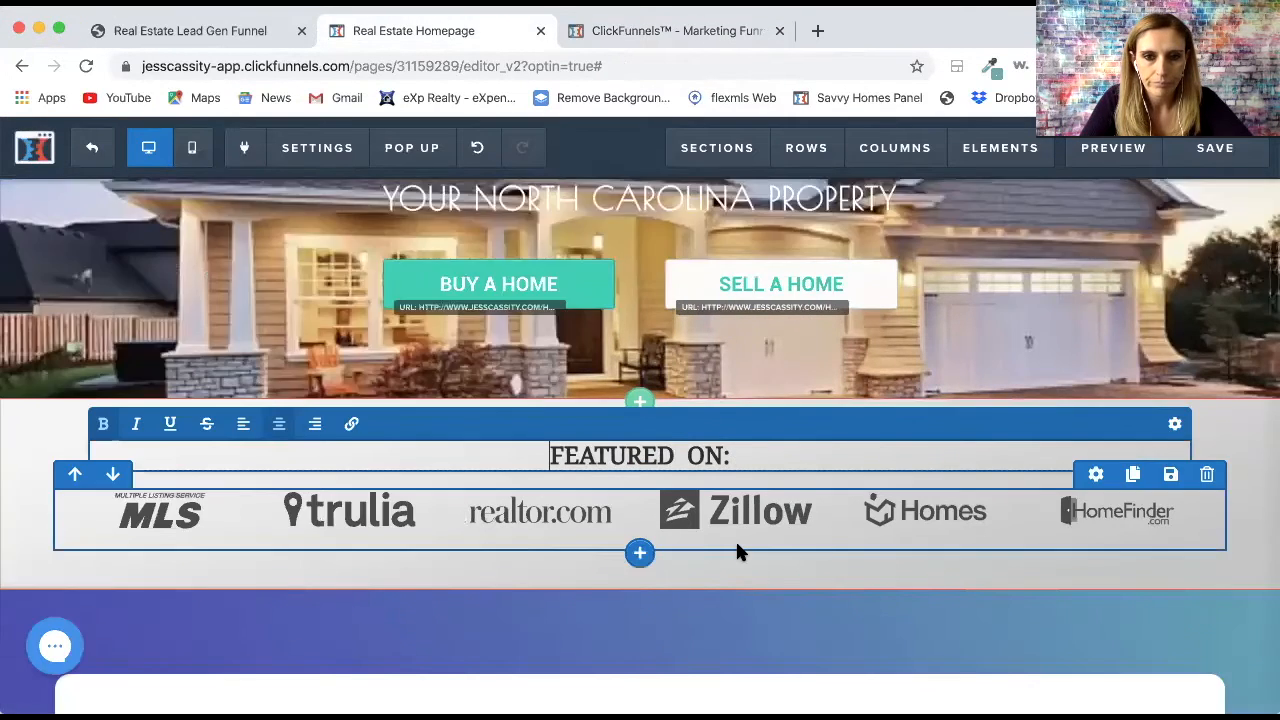
{"action": "scroll", "coordinate": [737, 546], "scroll_direction": "down", "scroll_amount": 2}
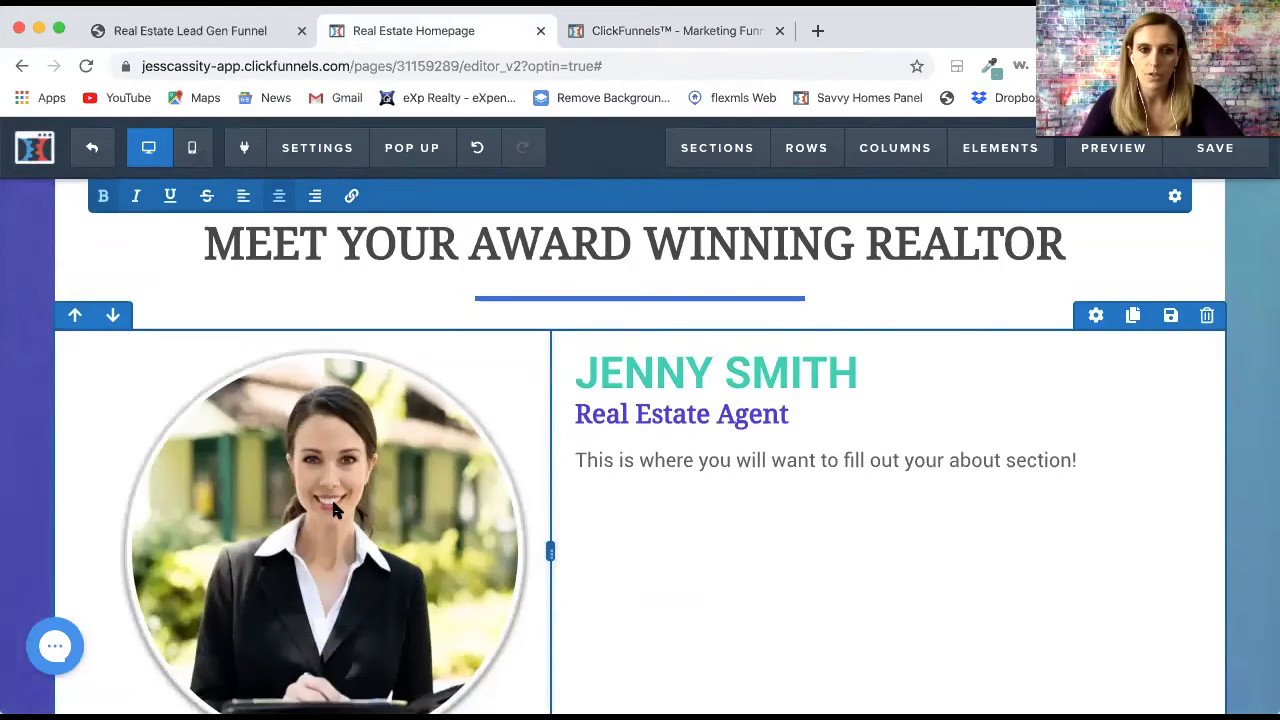
{"action": "left_click", "coordinate": [296, 514]}
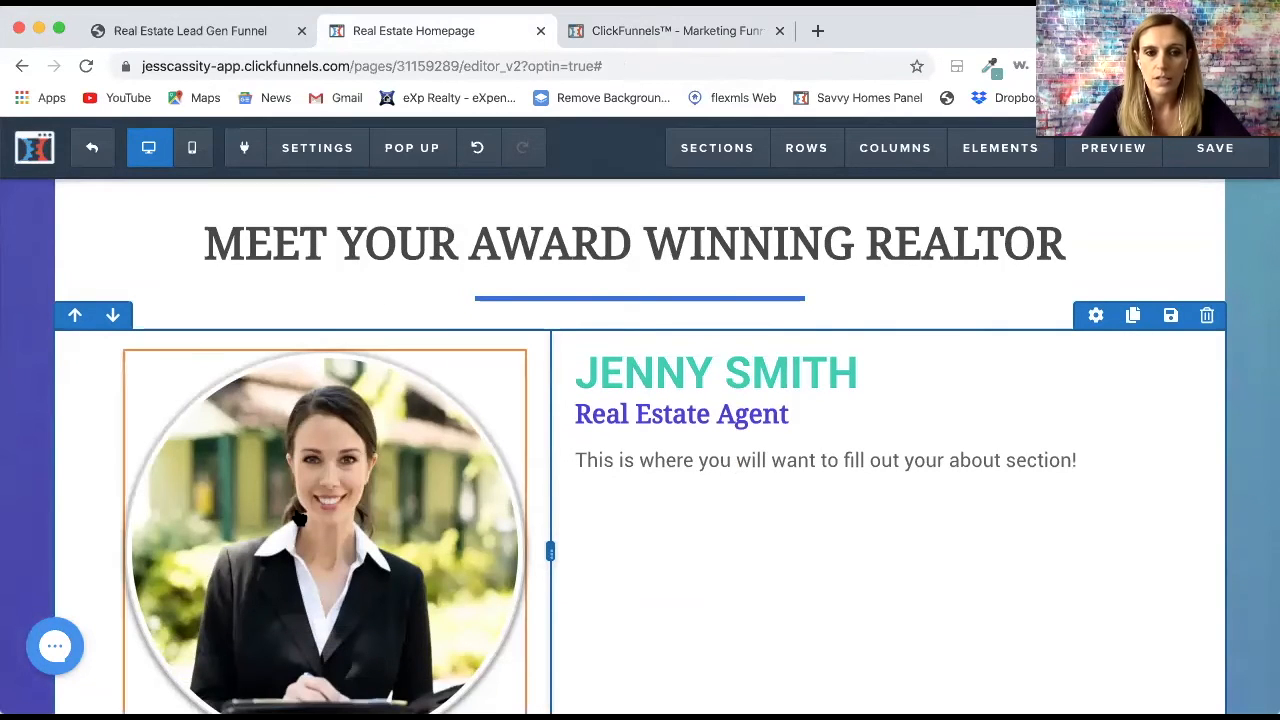
{"action": "scroll", "coordinate": [400, 481], "scroll_direction": "down", "scroll_amount": 3}
{"action": "scroll", "coordinate": [400, 481], "scroll_direction": "up", "scroll_amount": 1}
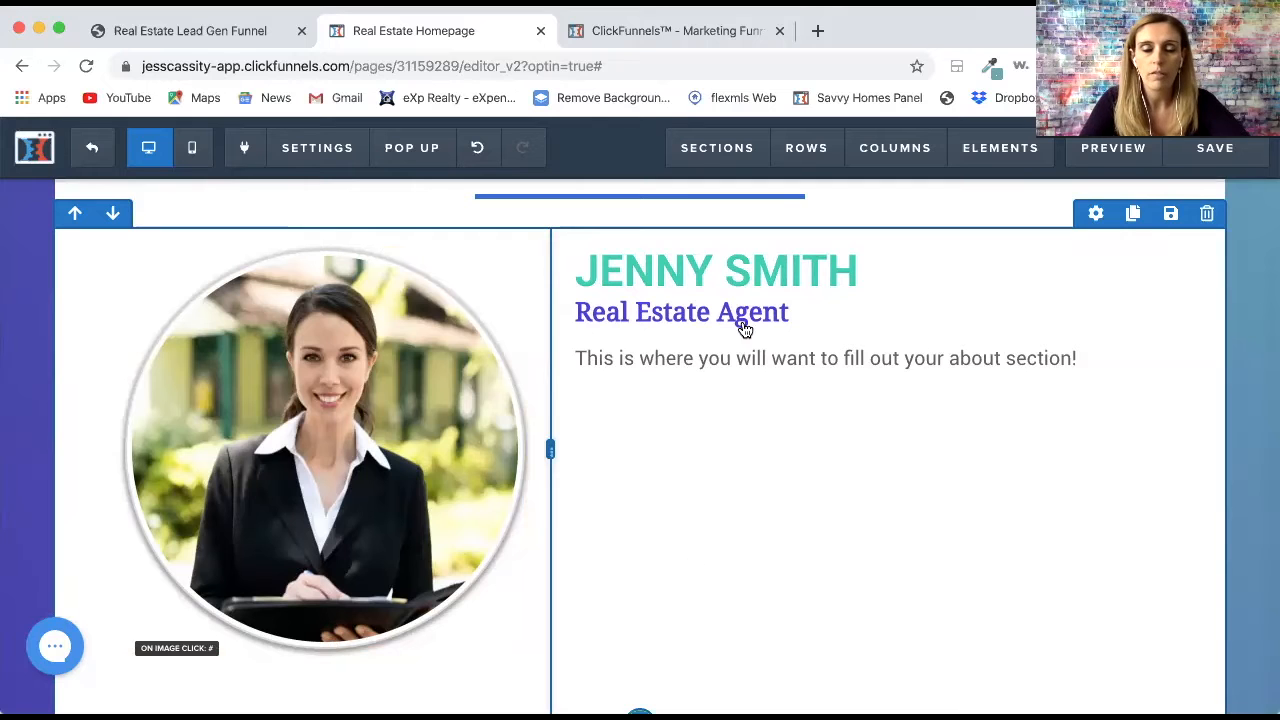
{"action": "scroll", "coordinate": [819, 505], "scroll_direction": "down", "scroll_amount": 3}
{"action": "scroll", "coordinate": [821, 510], "scroll_direction": "down", "scroll_amount": 6}
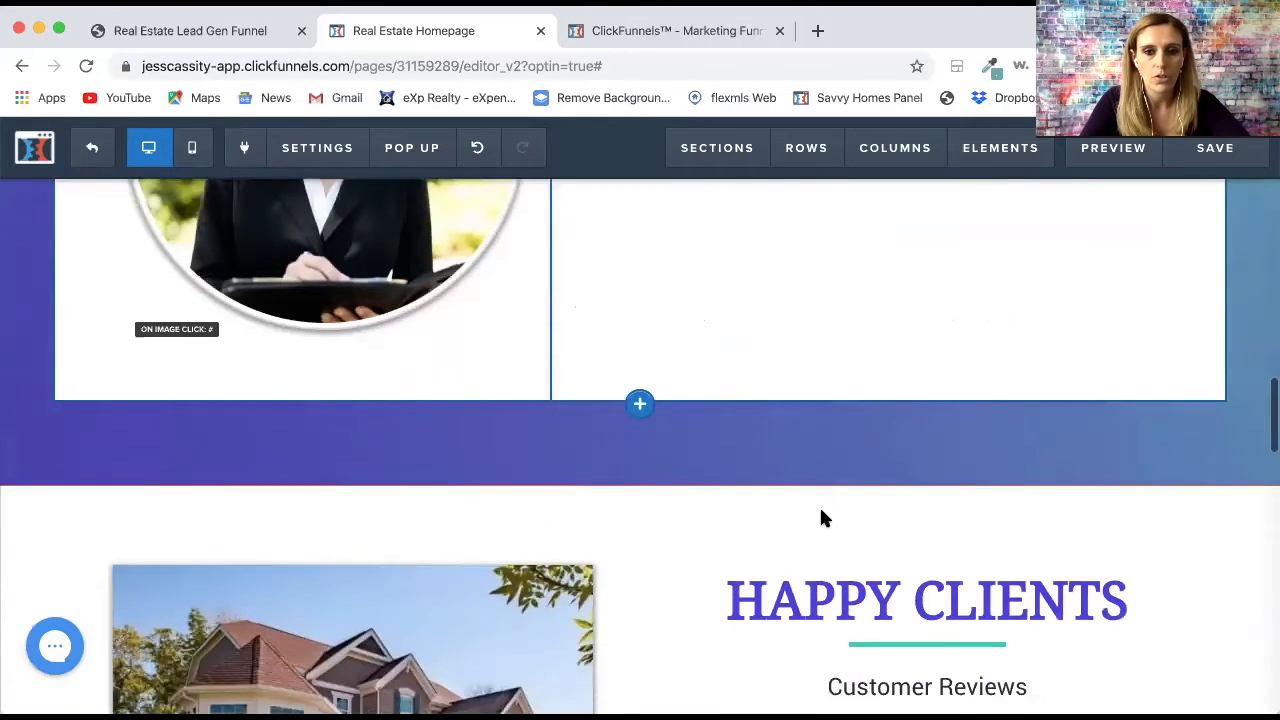
{"action": "scroll", "coordinate": [821, 515], "scroll_direction": "down", "scroll_amount": 1}
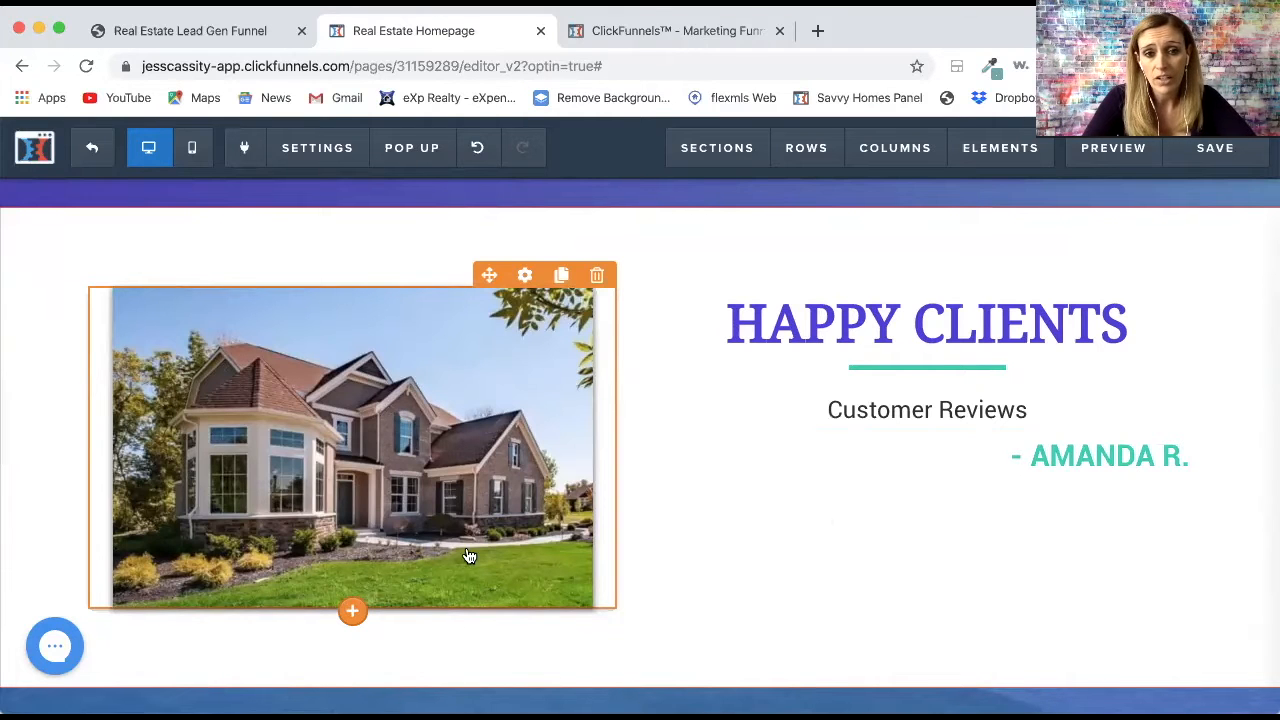
{"action": "scroll", "coordinate": [887, 485], "scroll_direction": "down", "scroll_amount": 1}
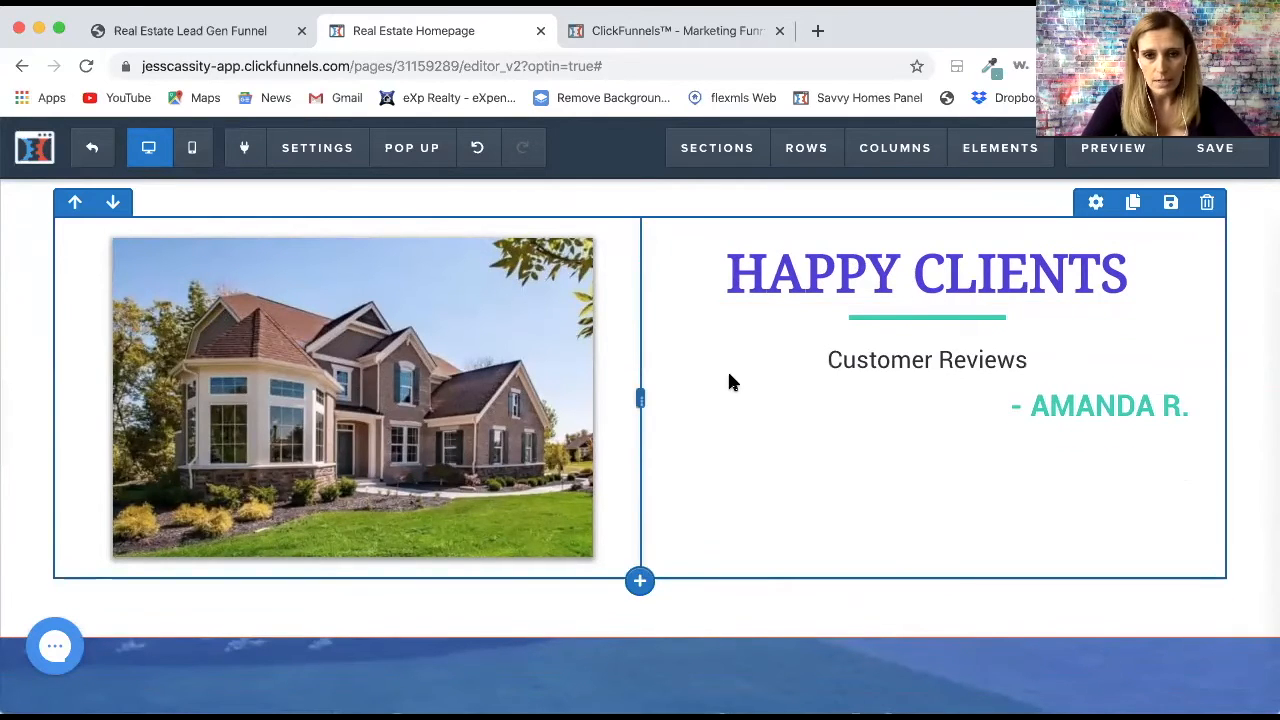
{"action": "scroll", "coordinate": [729, 380], "scroll_direction": "up", "scroll_amount": 2}
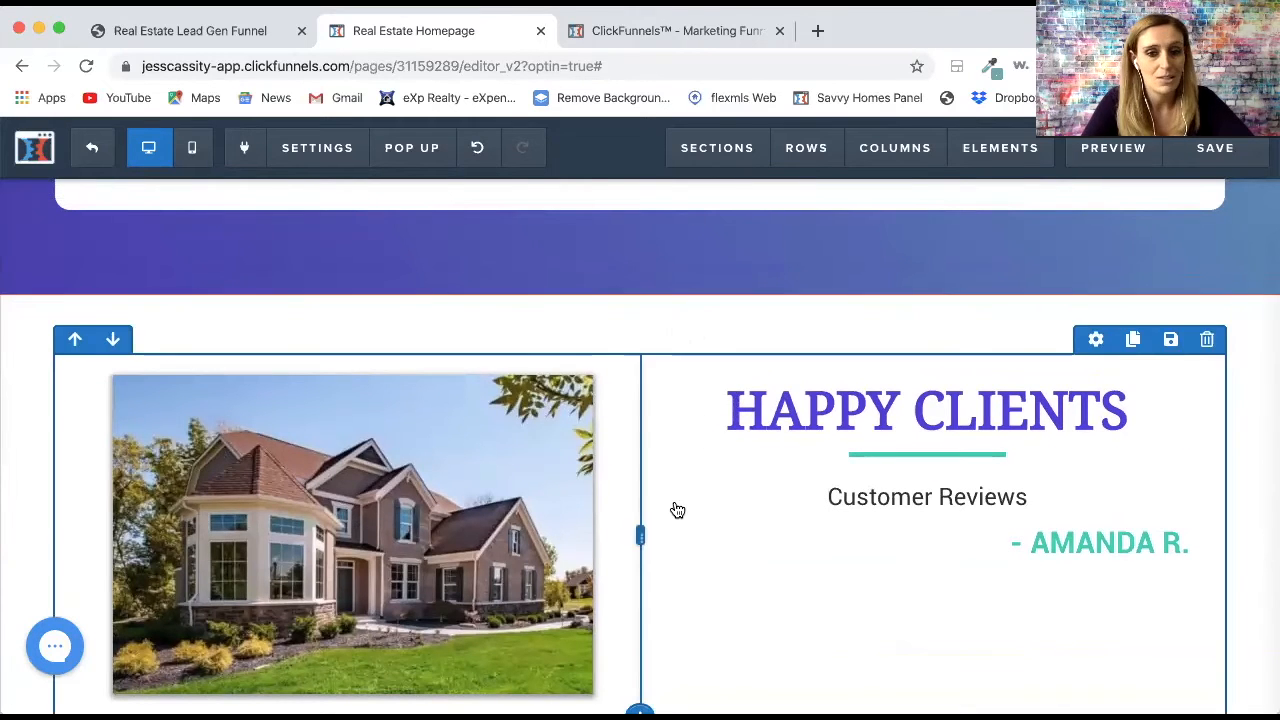
{"action": "scroll", "coordinate": [674, 508], "scroll_direction": "down", "scroll_amount": 8}
{"action": "scroll", "coordinate": [676, 510], "scroll_direction": "down", "scroll_amount": 1}
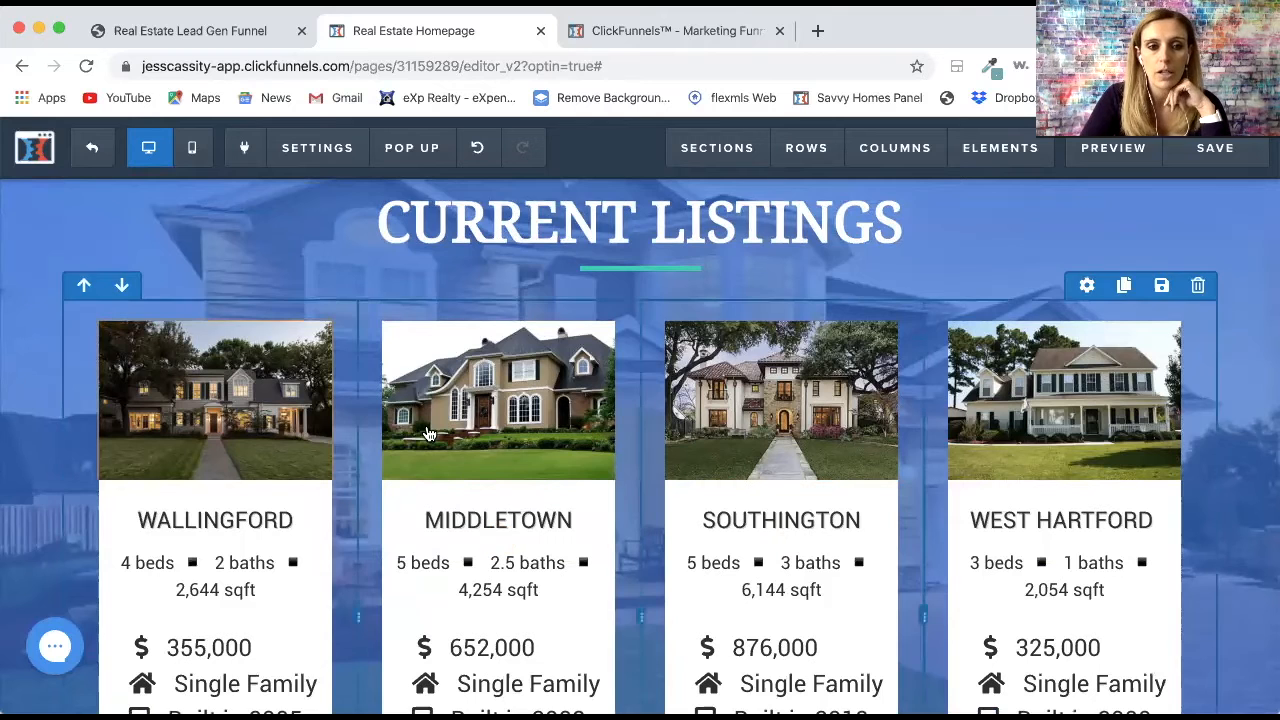
{"action": "scroll", "coordinate": [565, 646], "scroll_direction": "down", "scroll_amount": 2}
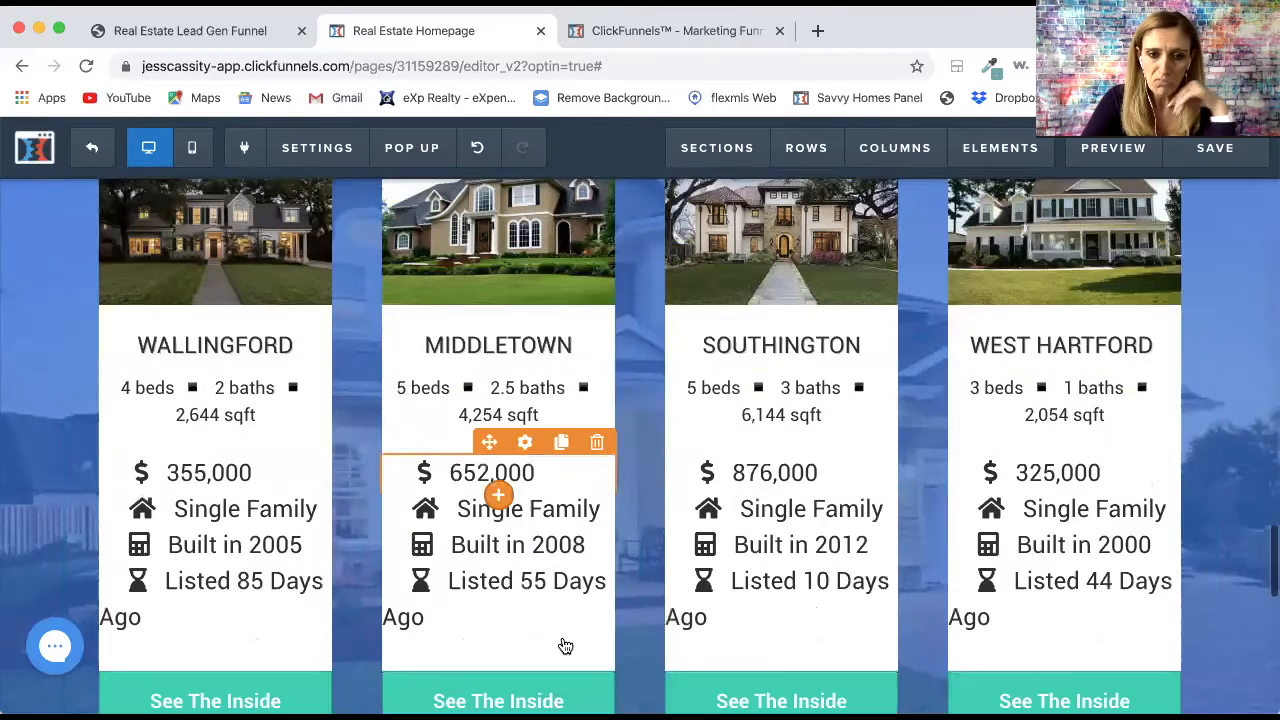
{"action": "scroll", "coordinate": [565, 646], "scroll_direction": "down", "scroll_amount": 2}
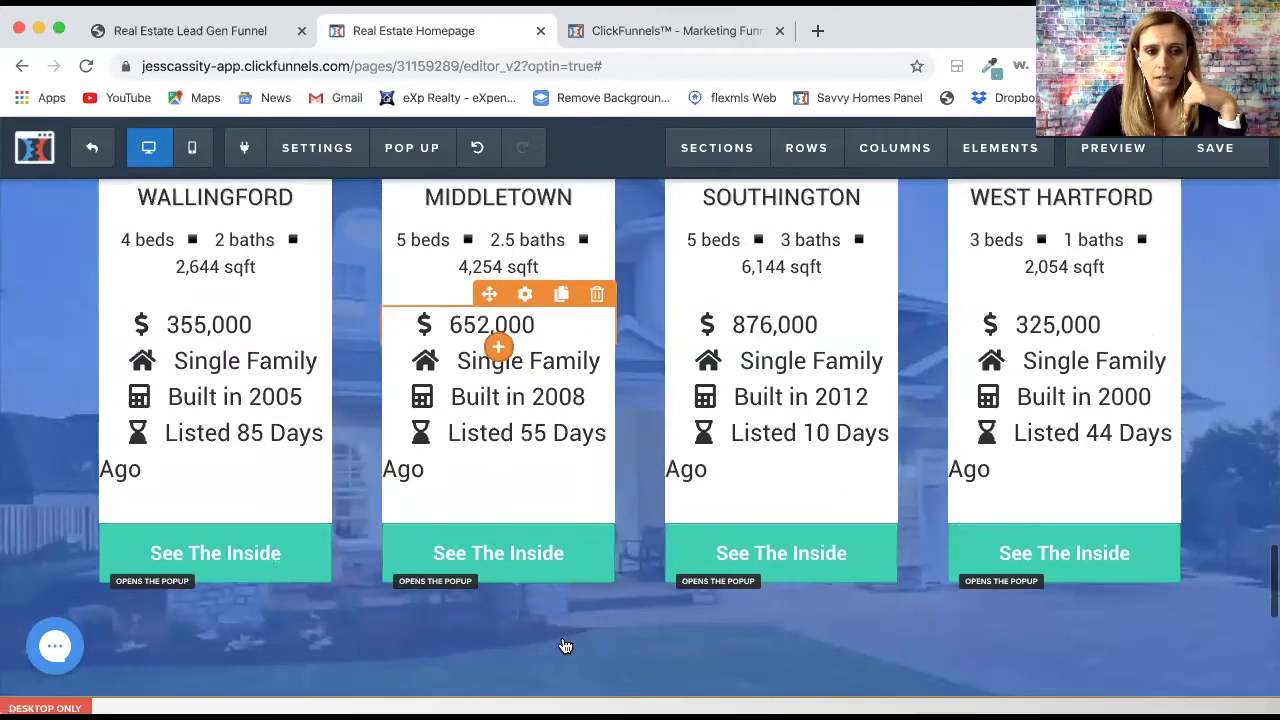
{"action": "scroll", "coordinate": [565, 646], "scroll_direction": "up", "scroll_amount": 1}
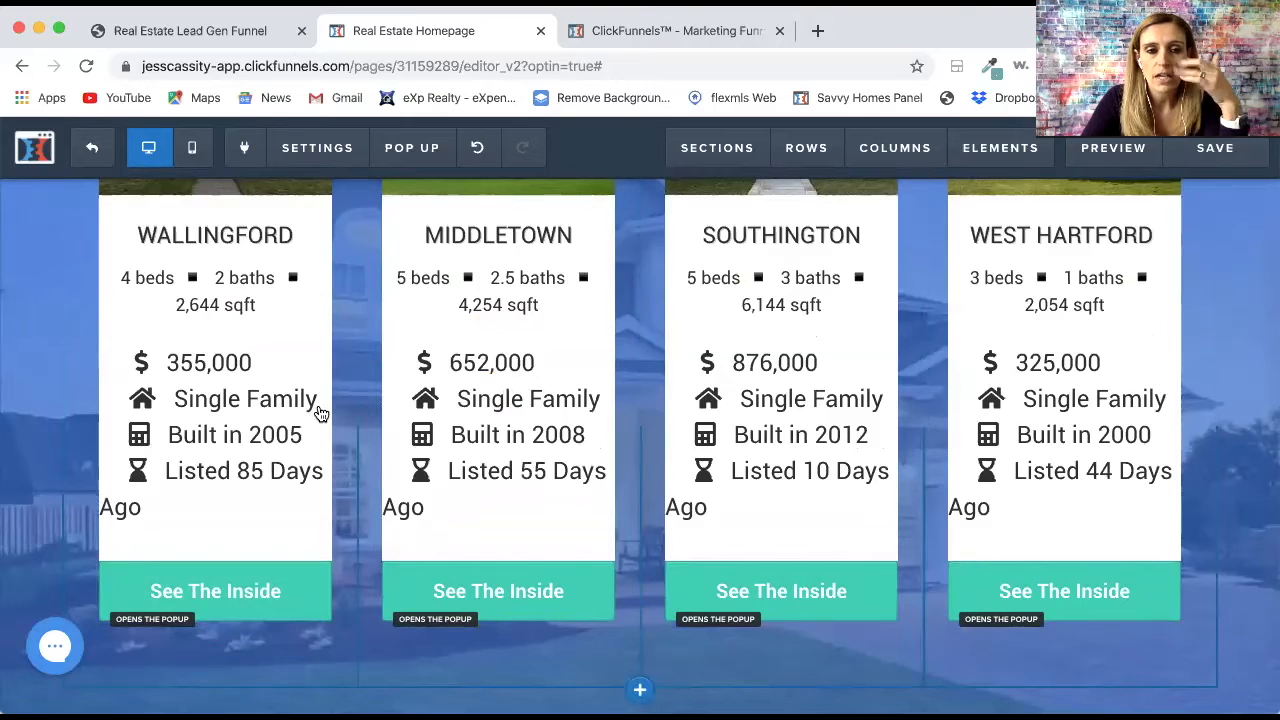
{"action": "scroll", "coordinate": [320, 413], "scroll_direction": "up", "scroll_amount": 2}
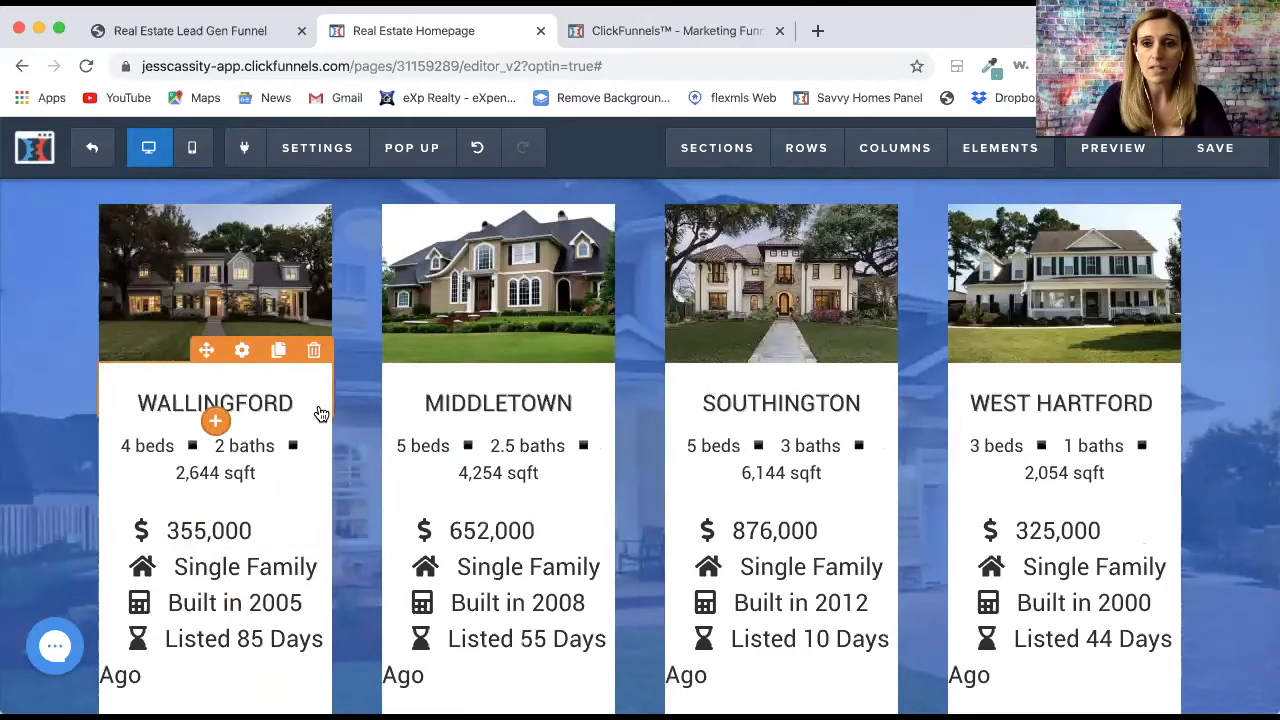
{"action": "scroll", "coordinate": [320, 413], "scroll_direction": "down", "scroll_amount": 3}
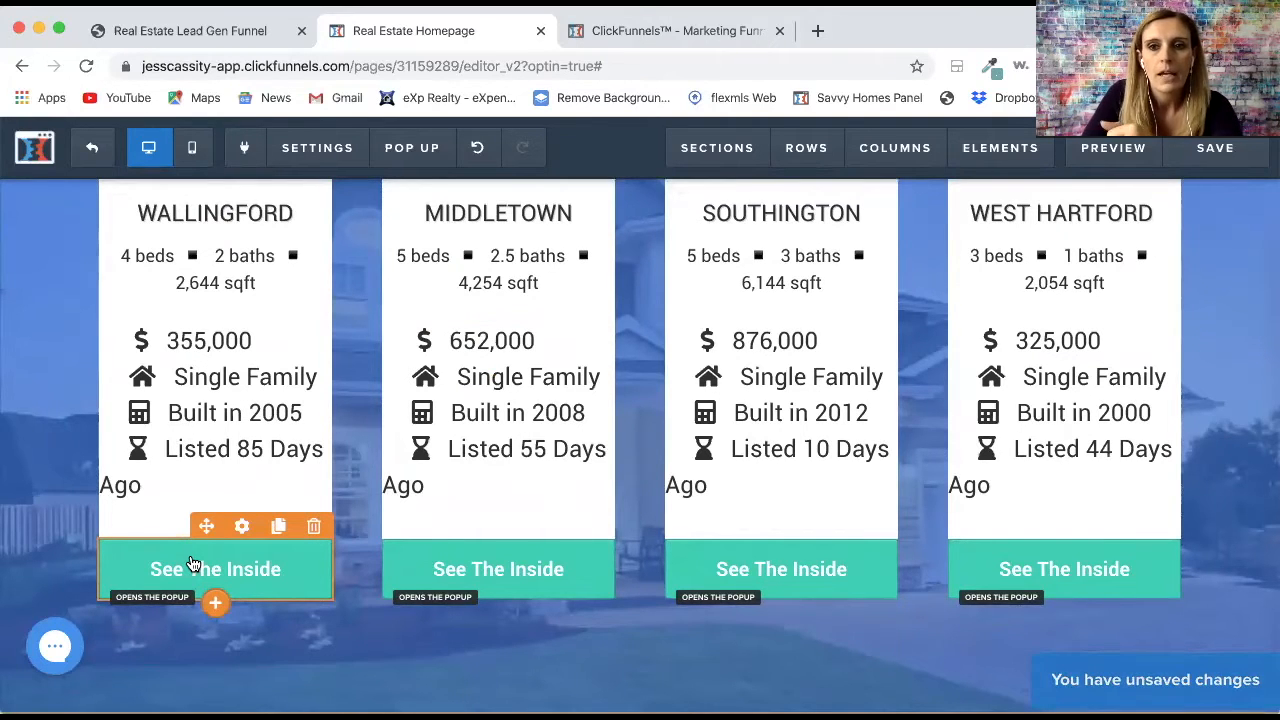
{"action": "left_click", "coordinate": [193, 563]}
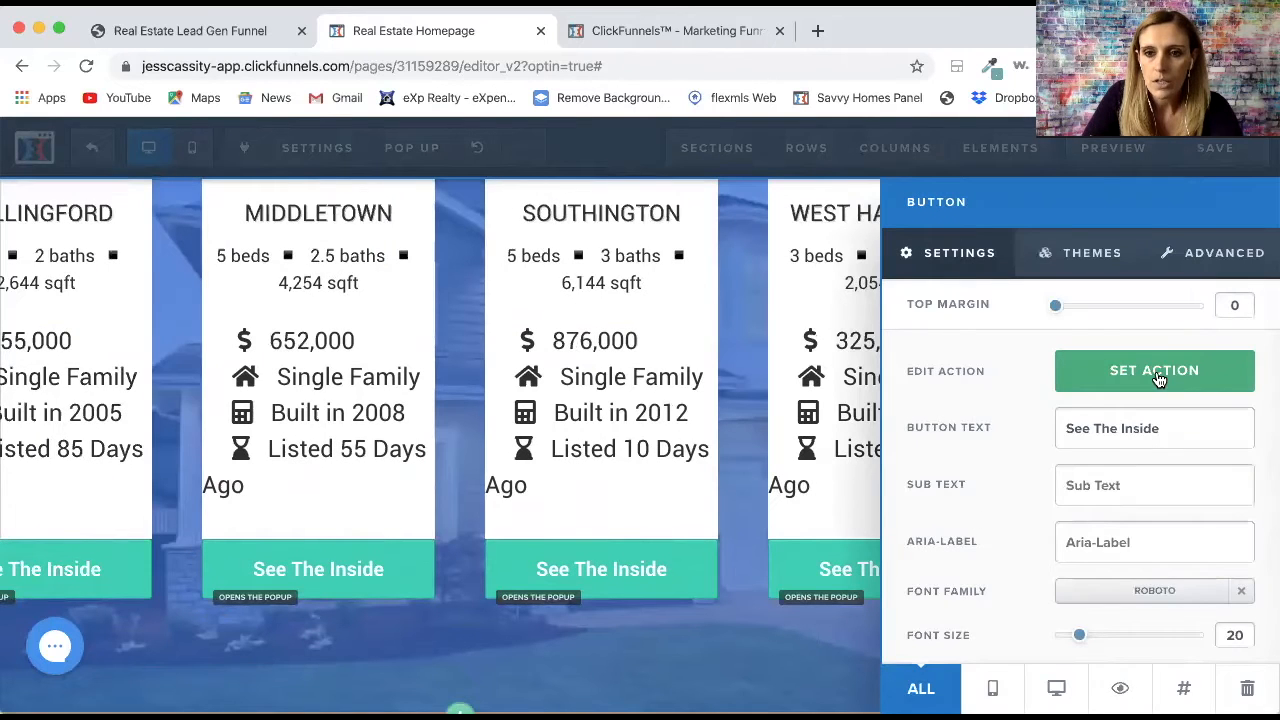
{"action": "left_click", "coordinate": [1158, 378]}
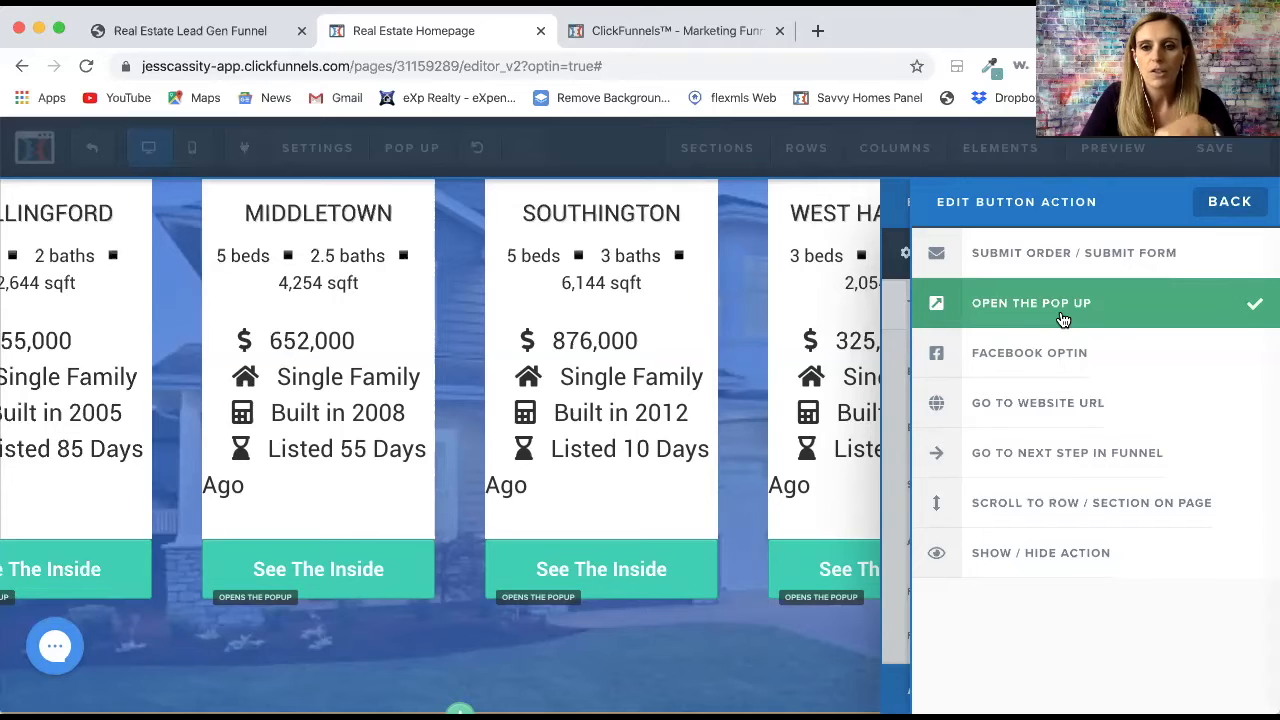
{"action": "left_click", "coordinate": [1038, 404]}
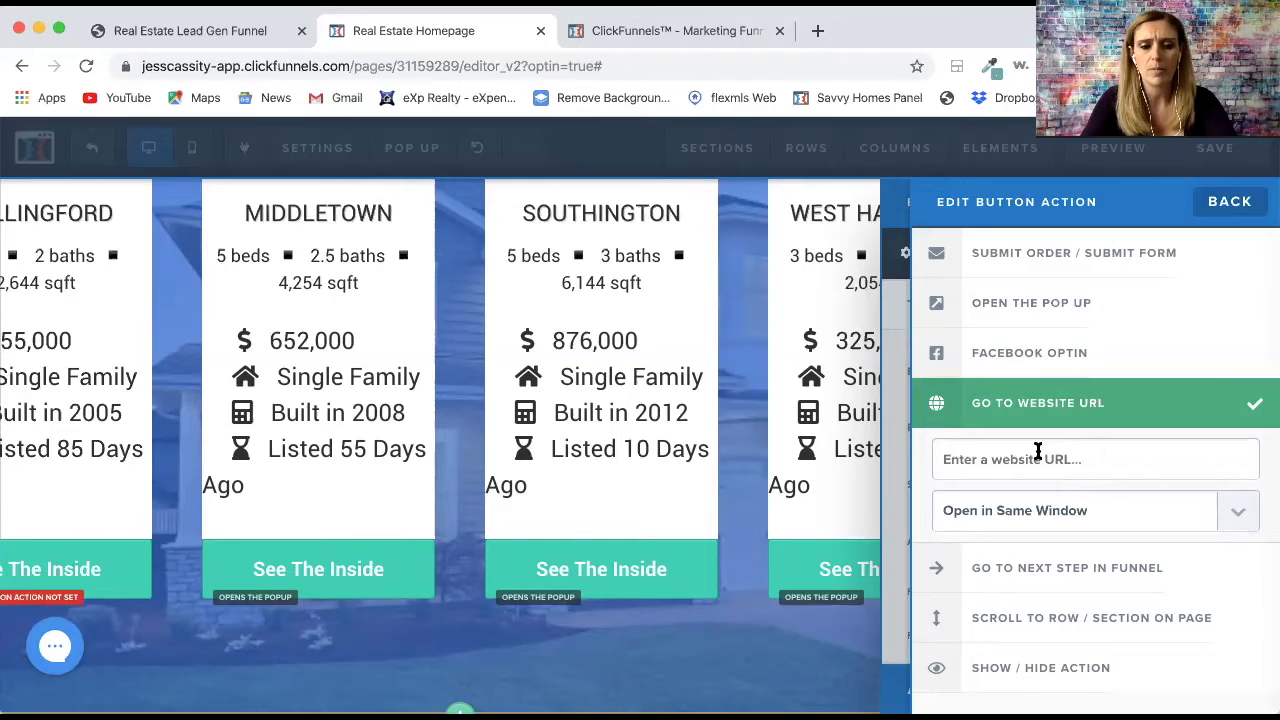
{"action": "left_click", "coordinate": [1038, 452]}
{"action": "type", "text": "www.CherryPointRealEs"}
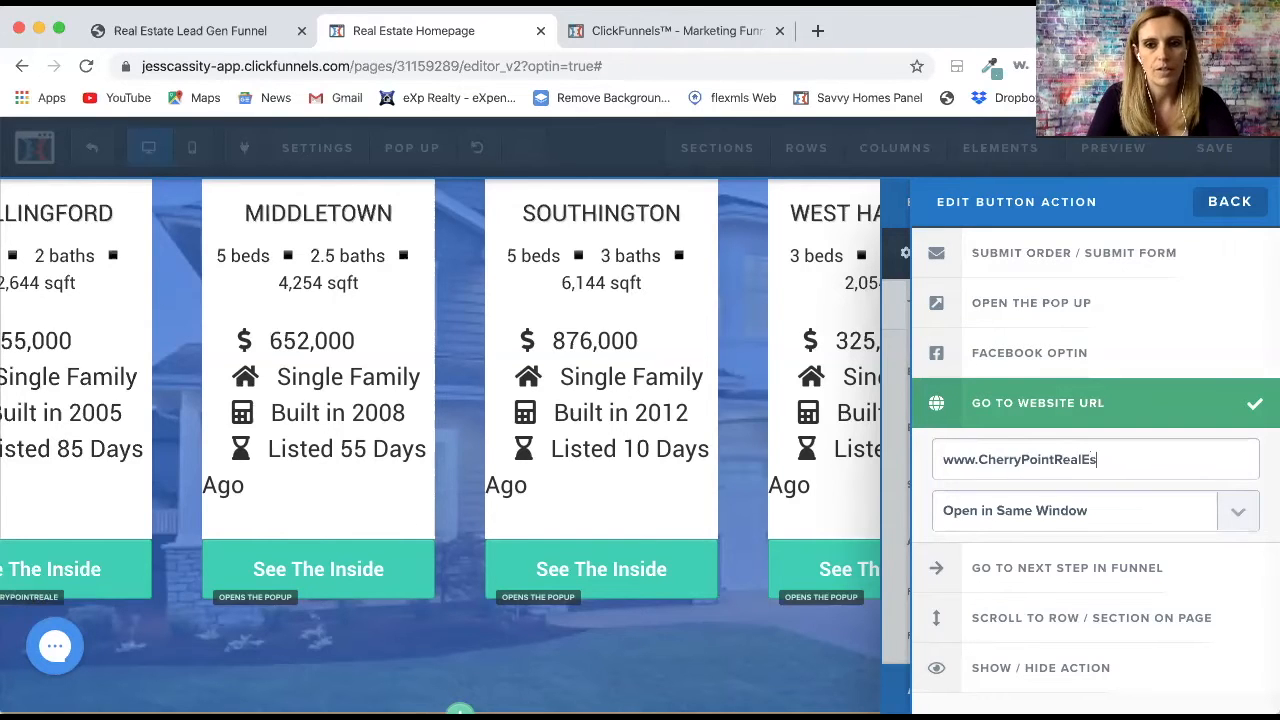
{"action": "type", "text": "tate.com"}
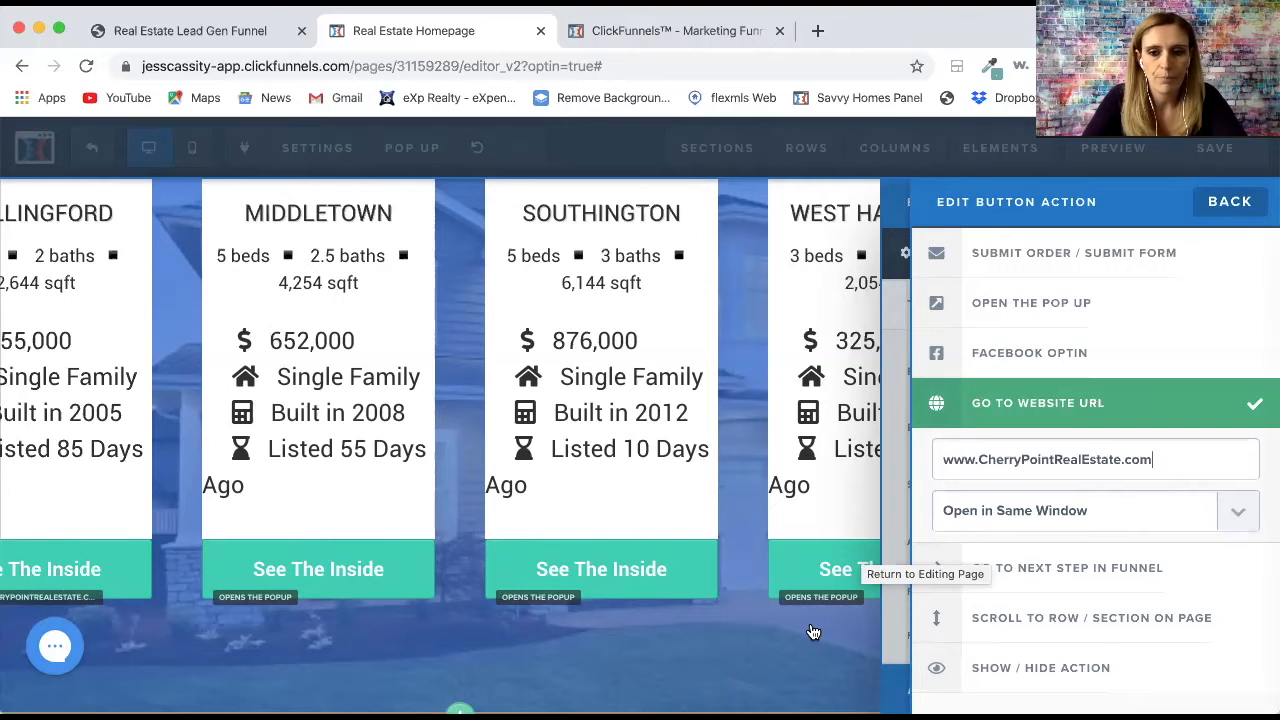
{"action": "left_click", "coordinate": [774, 643]}
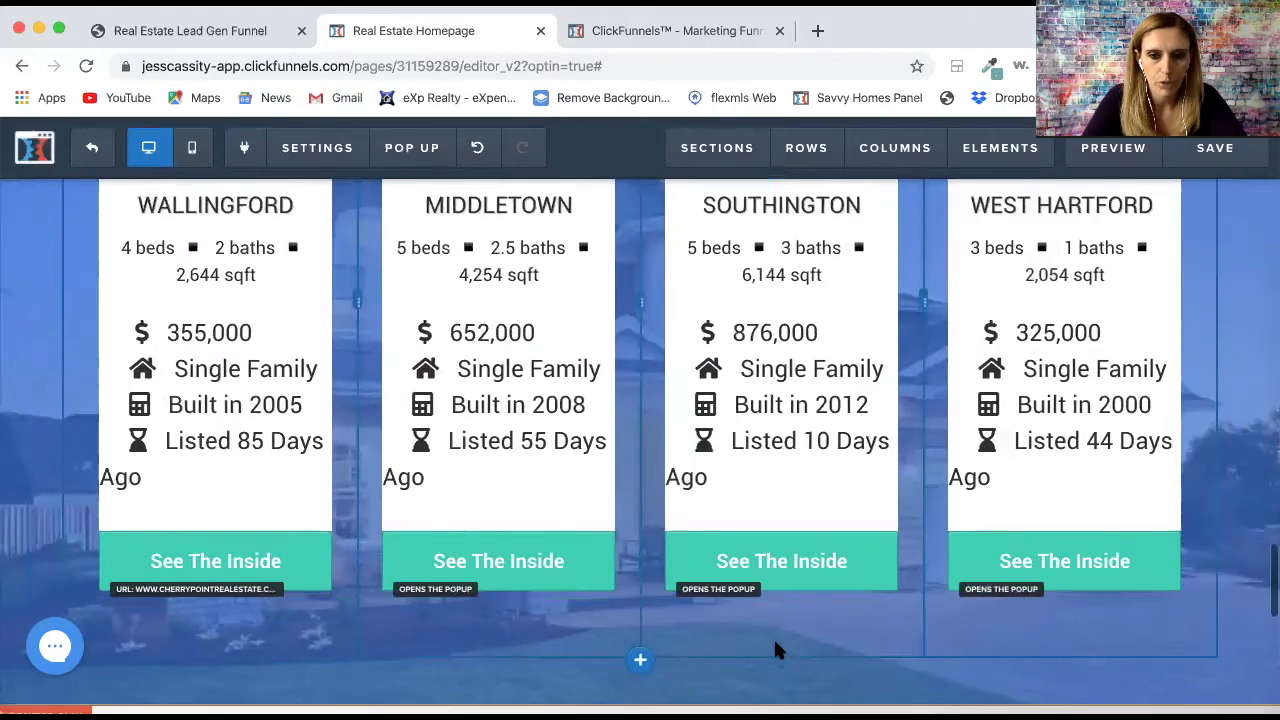
{"action": "scroll", "coordinate": [777, 650], "scroll_direction": "down", "scroll_amount": 5}
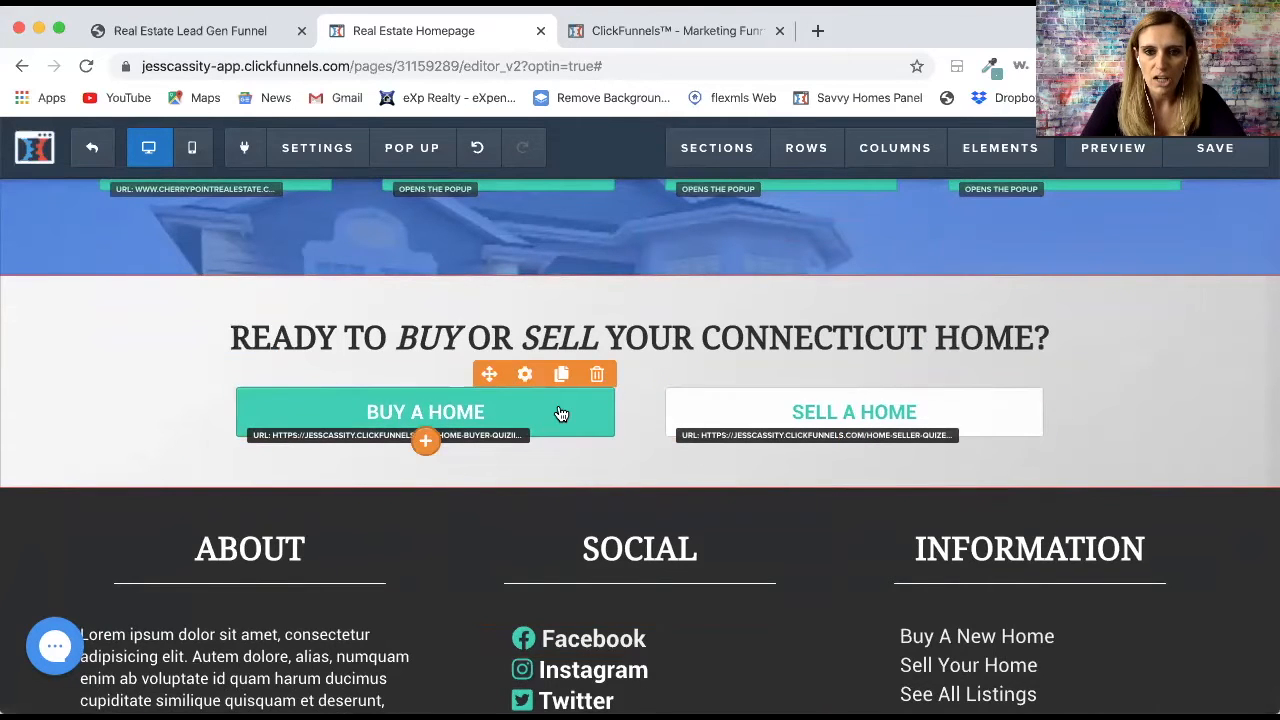
{"action": "left_click", "coordinate": [662, 30]}
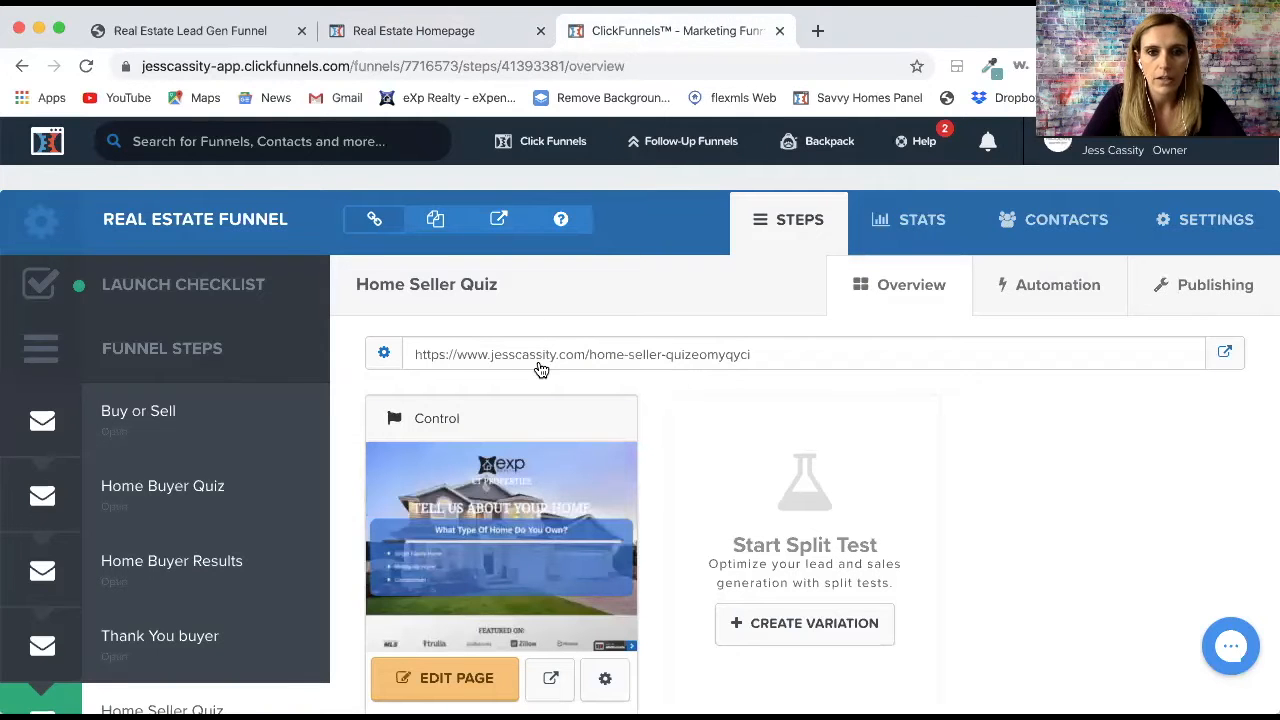
{"action": "left_click", "coordinate": [393, 31]}
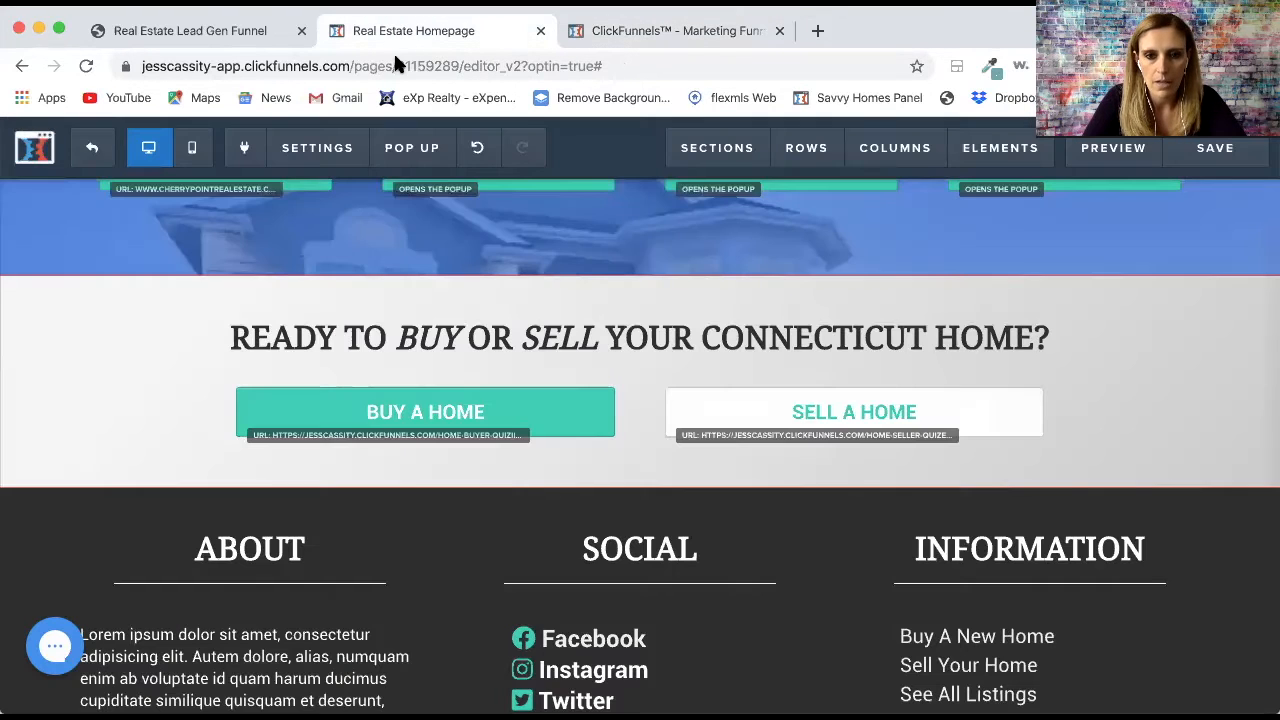
{"action": "scroll", "coordinate": [497, 412], "scroll_direction": "down", "scroll_amount": 2}
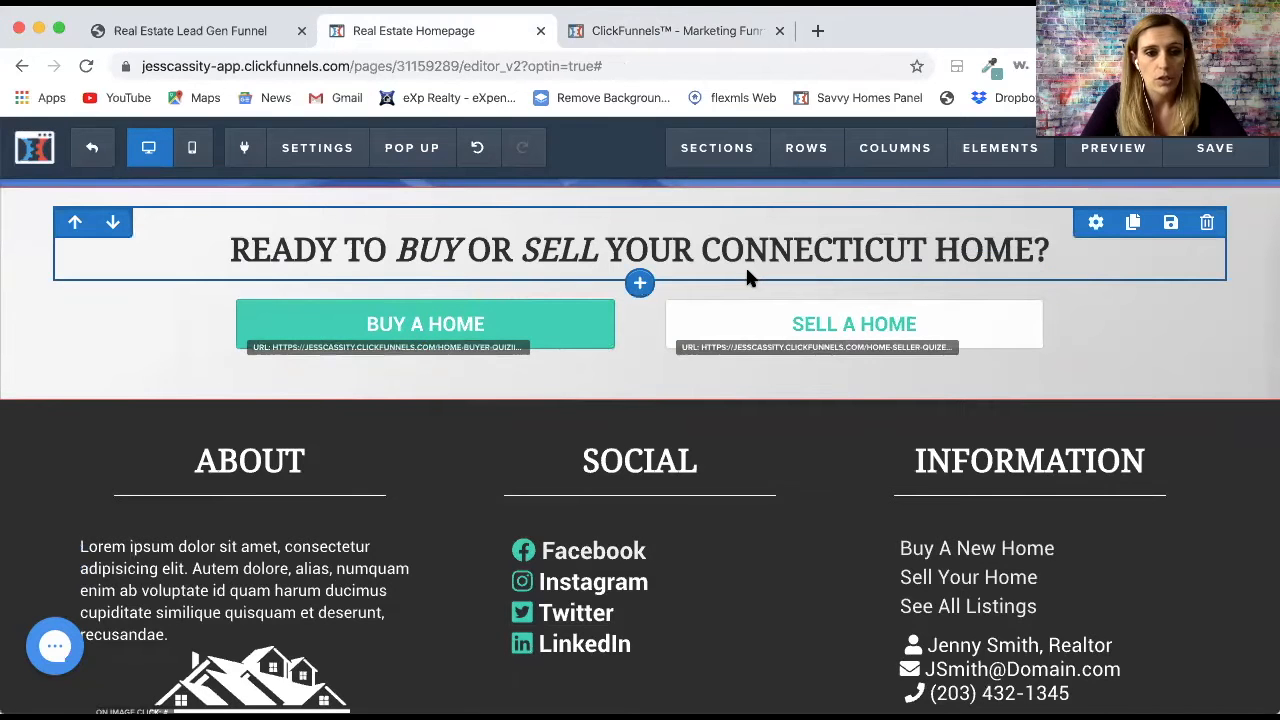
{"action": "scroll", "coordinate": [640, 525], "scroll_direction": "down", "scroll_amount": 2}
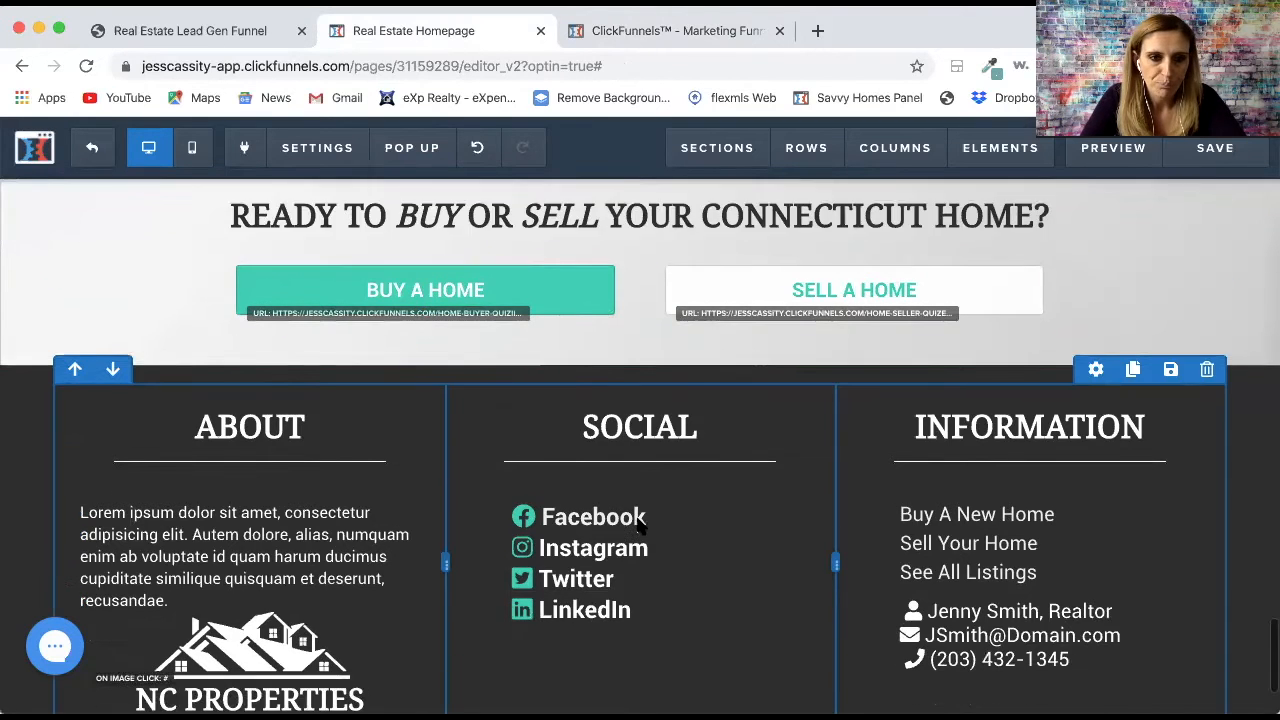
{"action": "scroll", "coordinate": [640, 527], "scroll_direction": "down", "scroll_amount": 1}
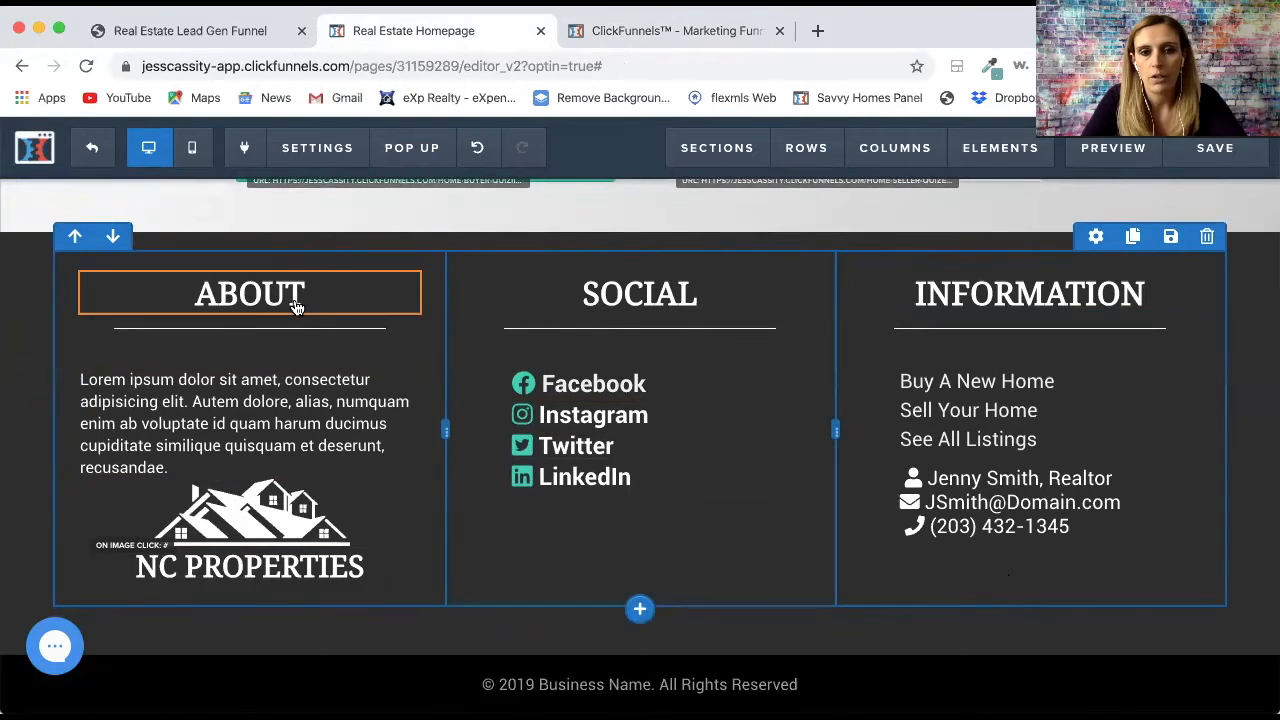
- Select the Facebook footer text and open its link editor, leaving the URL blank
{"action": "left_click", "coordinate": [581, 390]}
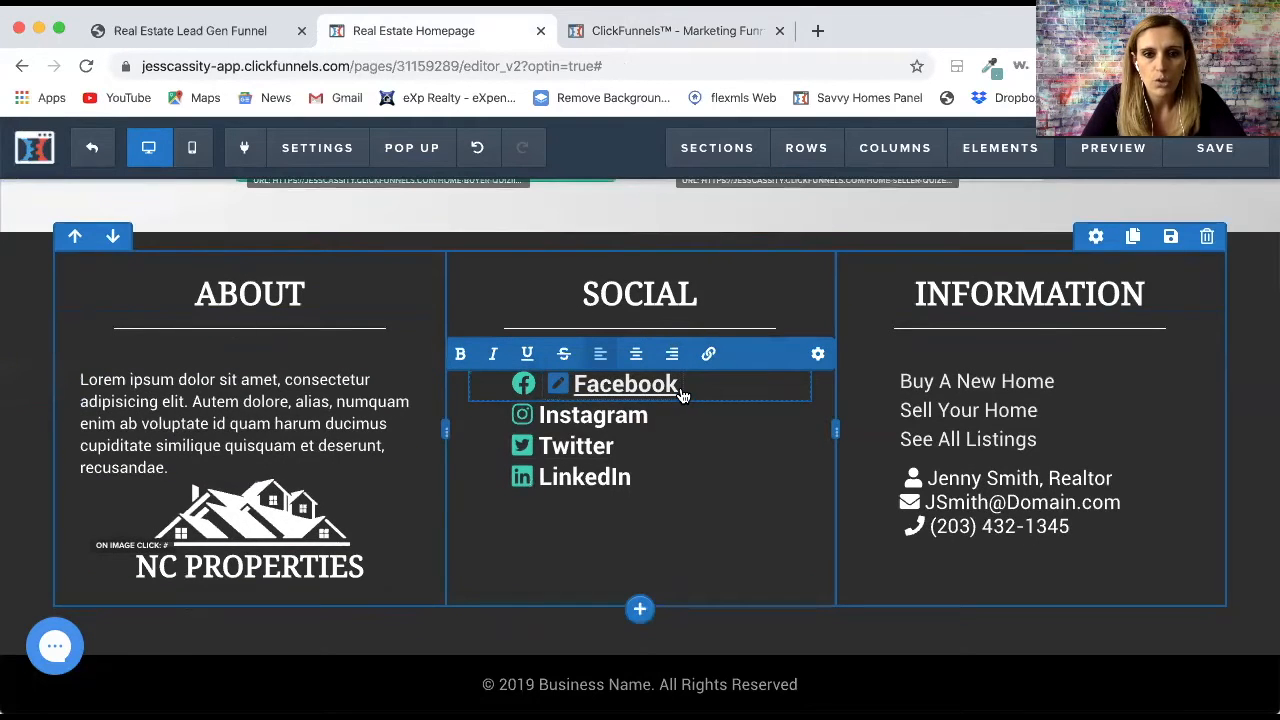
{"action": "left_click_drag", "start_coordinate": [687, 385], "coordinate": [577, 388]}
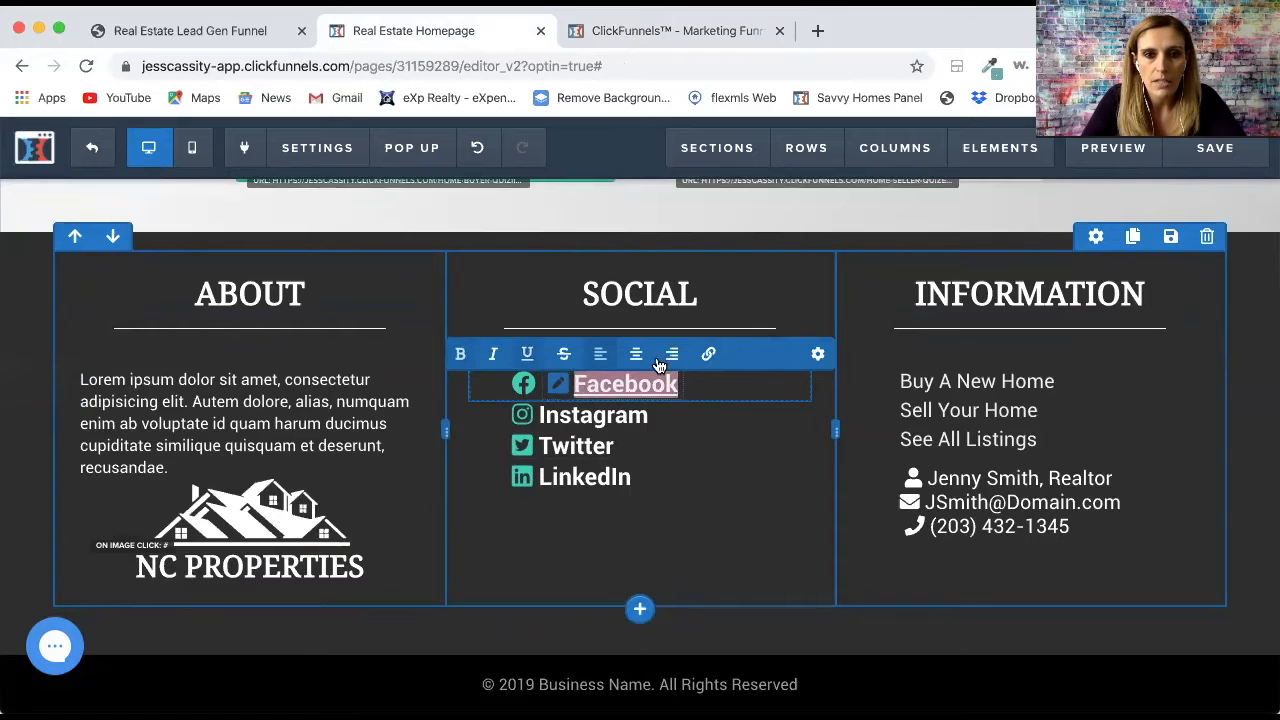
{"action": "left_click", "coordinate": [708, 356]}
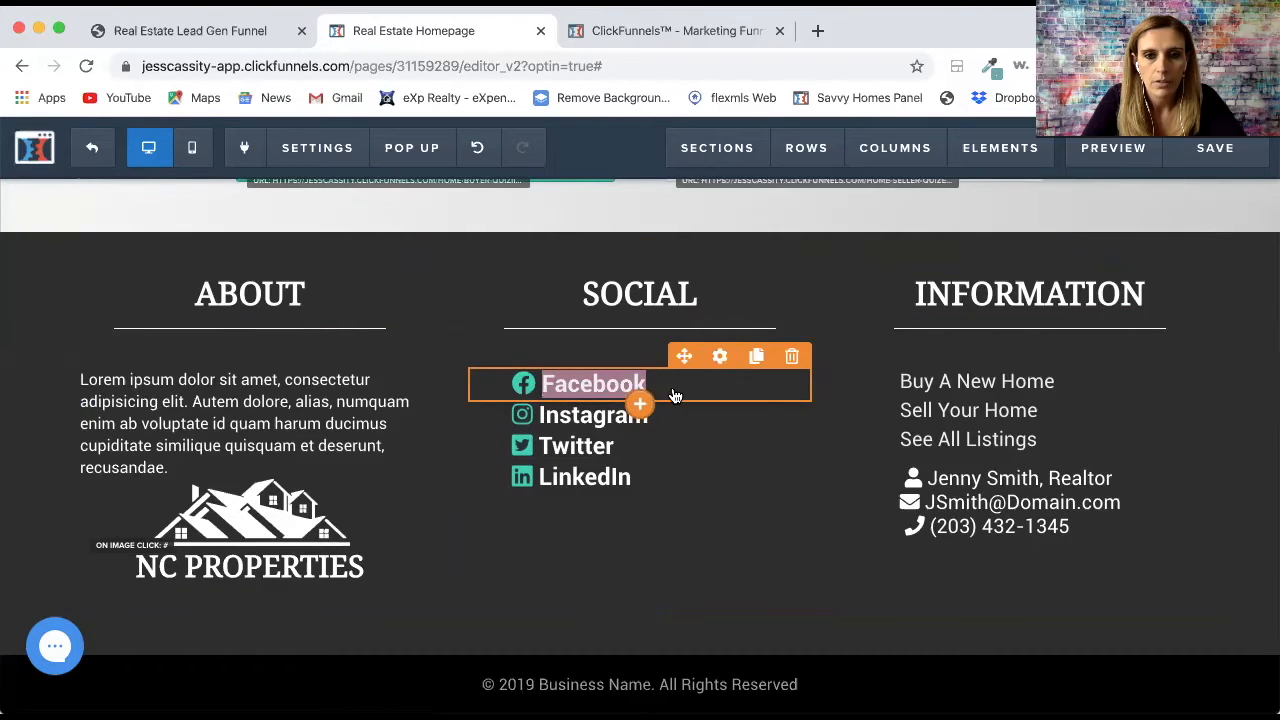
{"action": "left_click", "coordinate": [674, 394]}
{"action": "left_click", "coordinate": [708, 355]}
{"action": "left_click", "coordinate": [707, 359]}
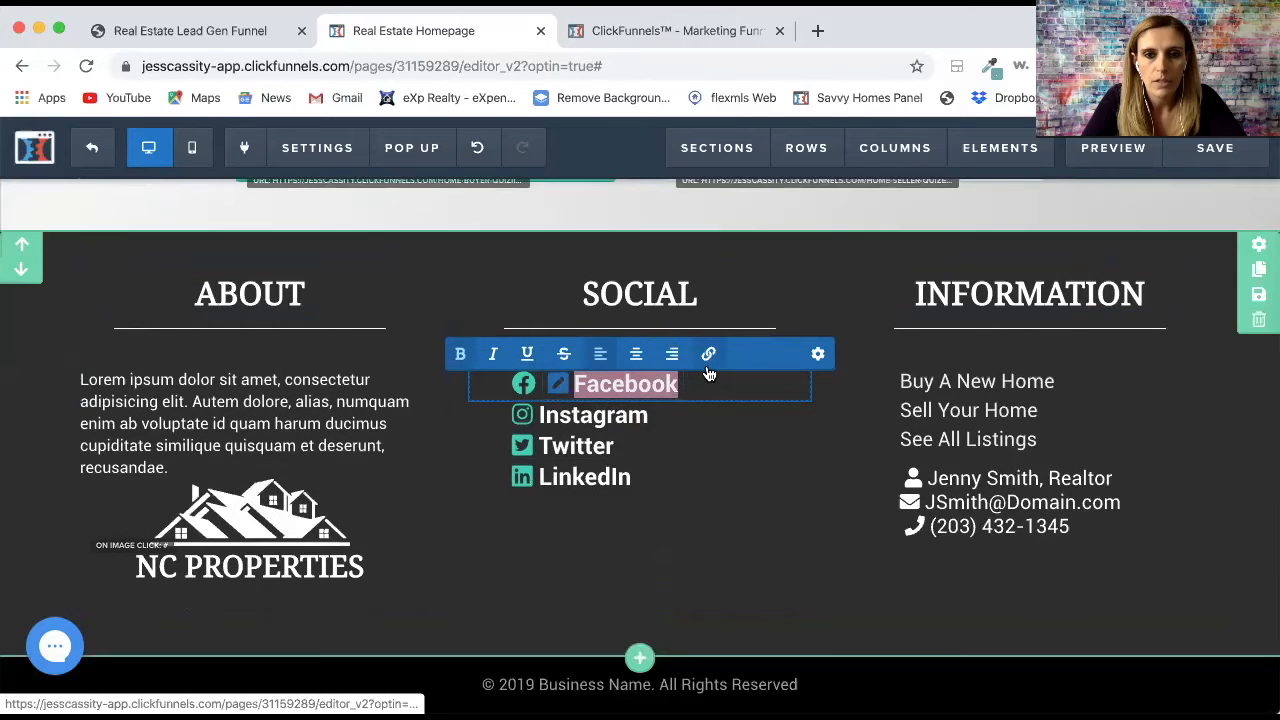
{"action": "left_click", "coordinate": [707, 366]}
{"action": "left_click", "coordinate": [637, 354]}
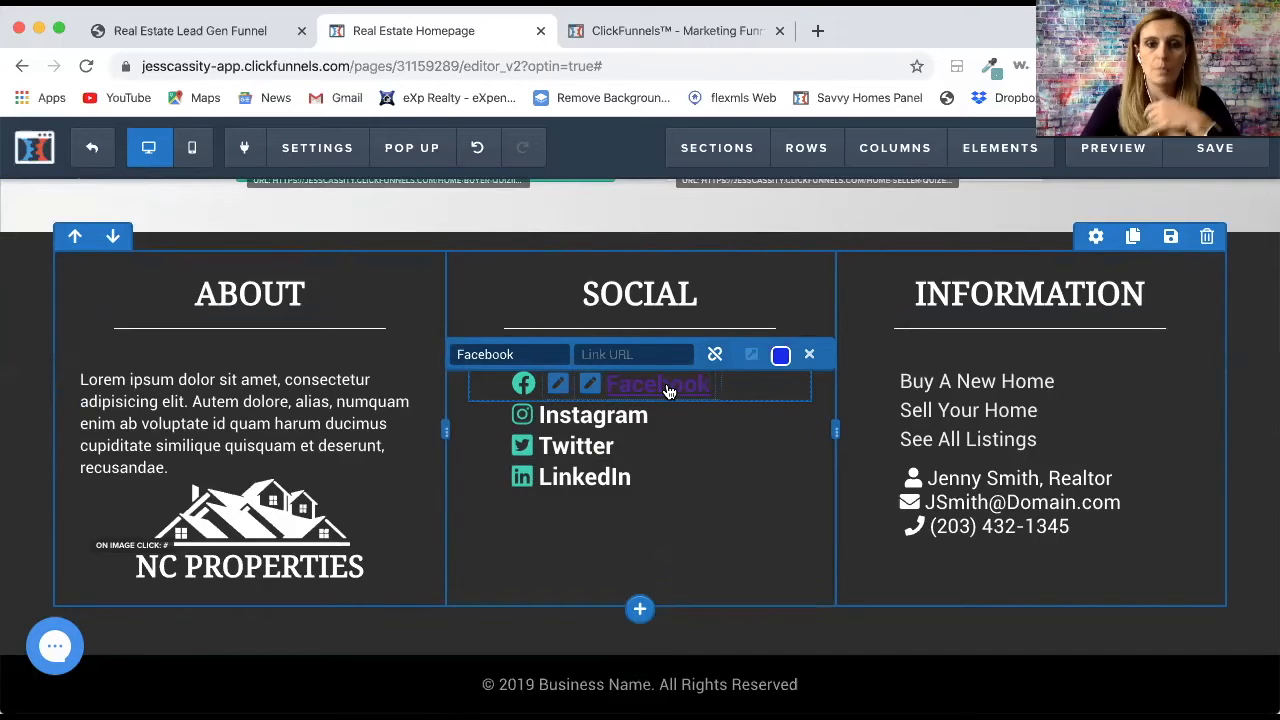
{"action": "left_click", "coordinate": [766, 490]}
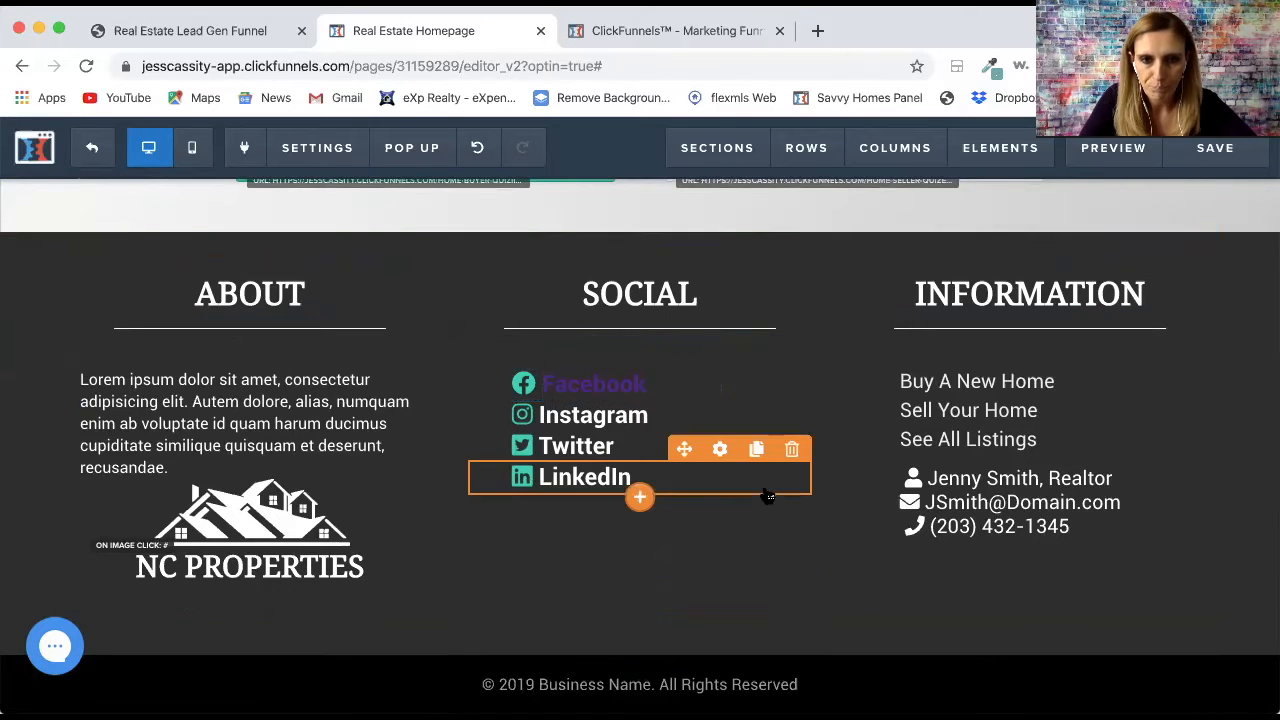
- Reselect Facebook and choose white in the link colour picker
{"action": "left_click", "coordinate": [636, 388]}
{"action": "left_click_drag", "start_coordinate": [652, 385], "coordinate": [604, 385]}
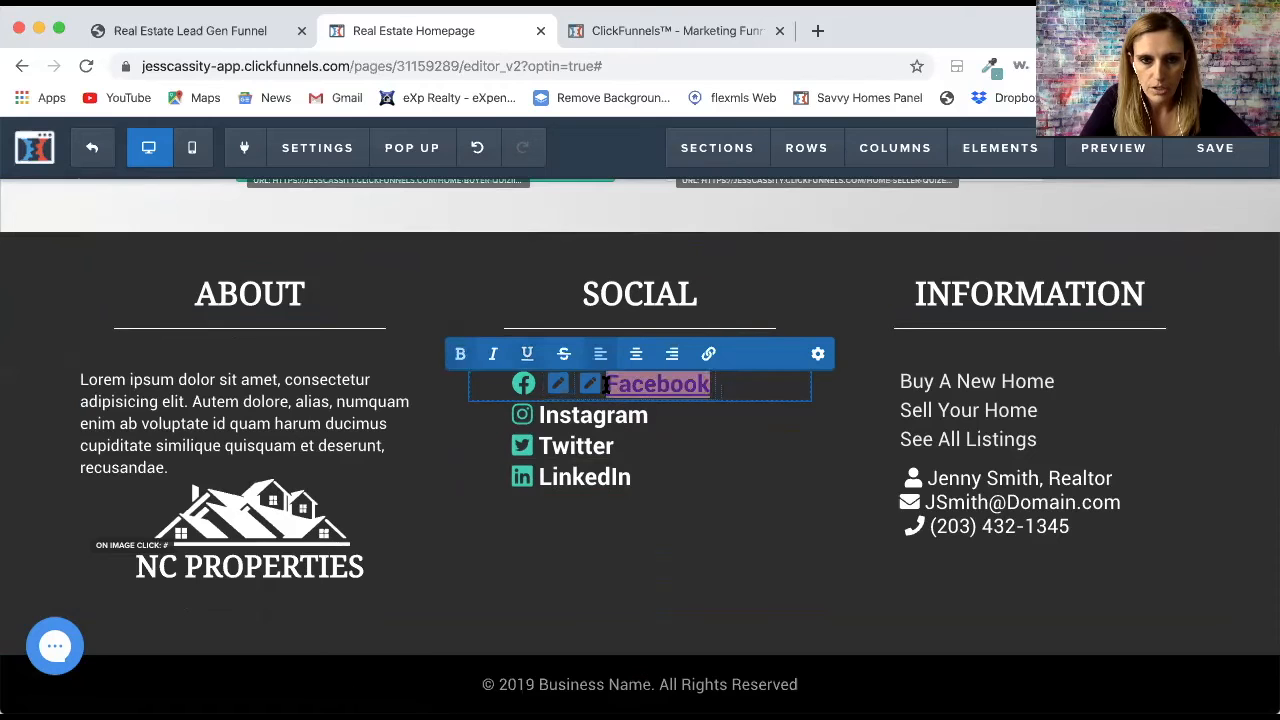
{"action": "left_click", "coordinate": [585, 391]}
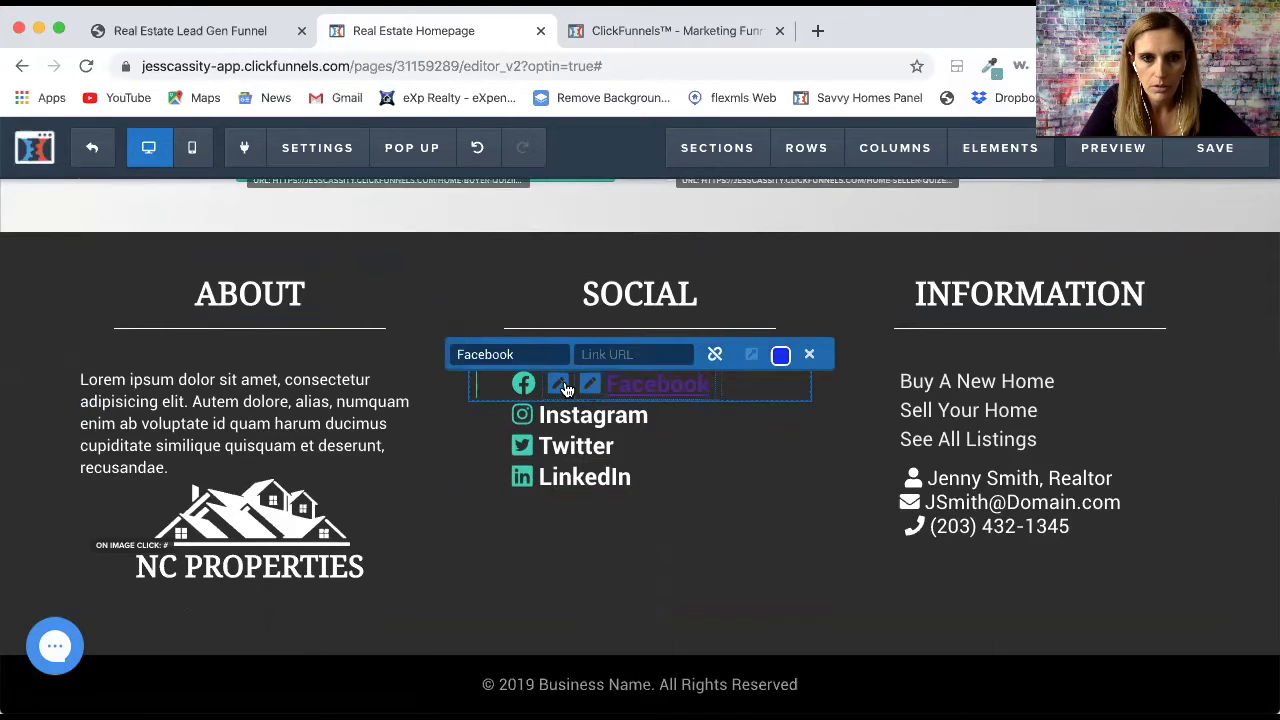
{"action": "scroll", "coordinate": [753, 382], "scroll_direction": "up", "scroll_amount": 1}
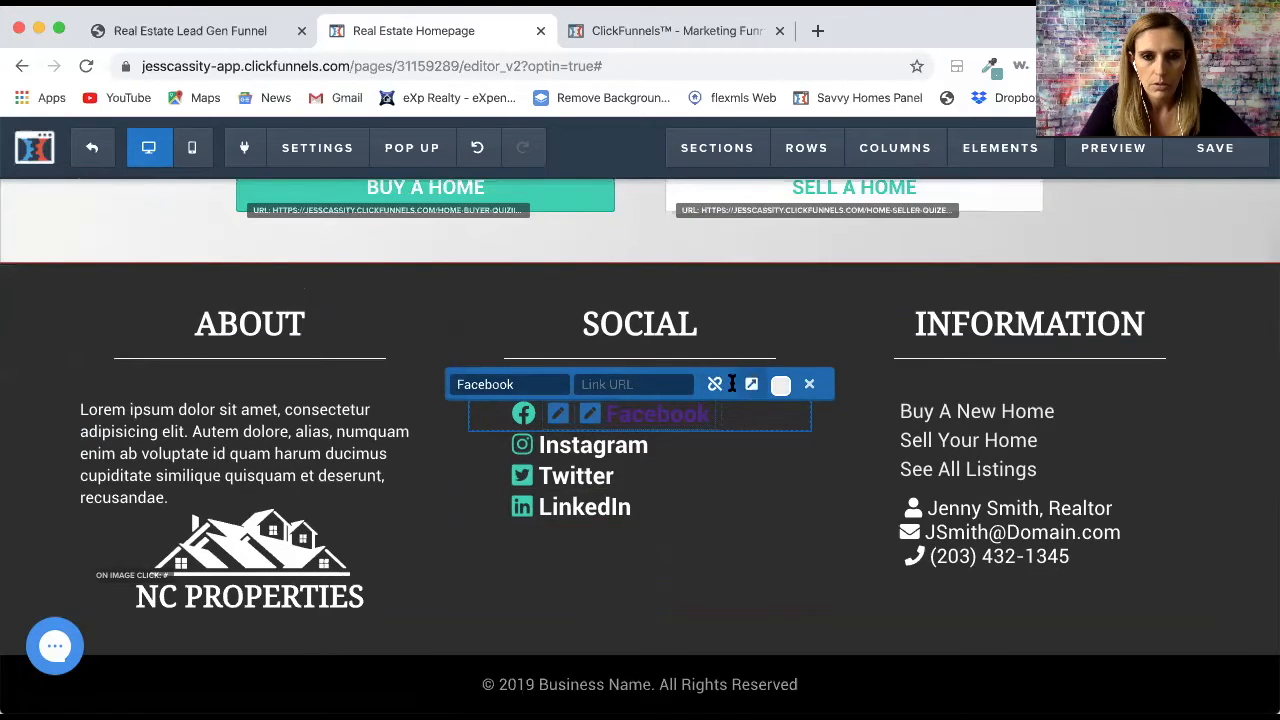
{"action": "left_click", "coordinate": [781, 386]}
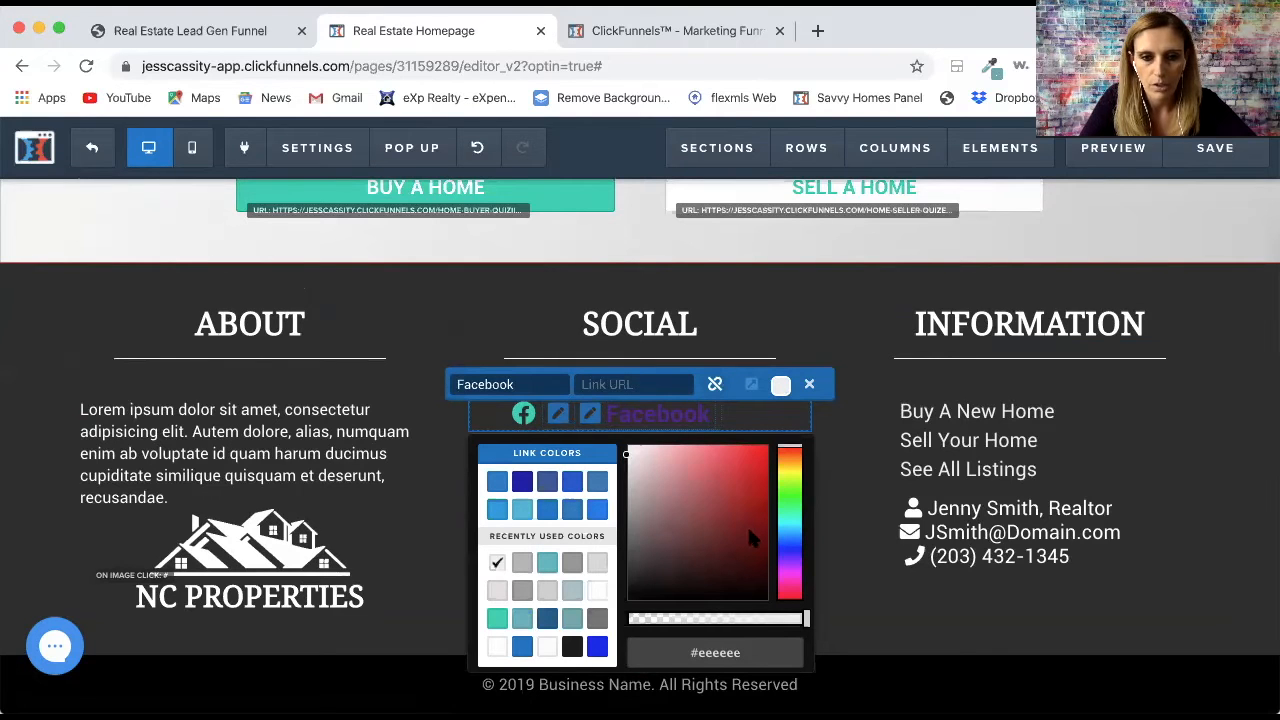
{"action": "scroll", "coordinate": [853, 328], "scroll_direction": "down", "scroll_amount": 1}
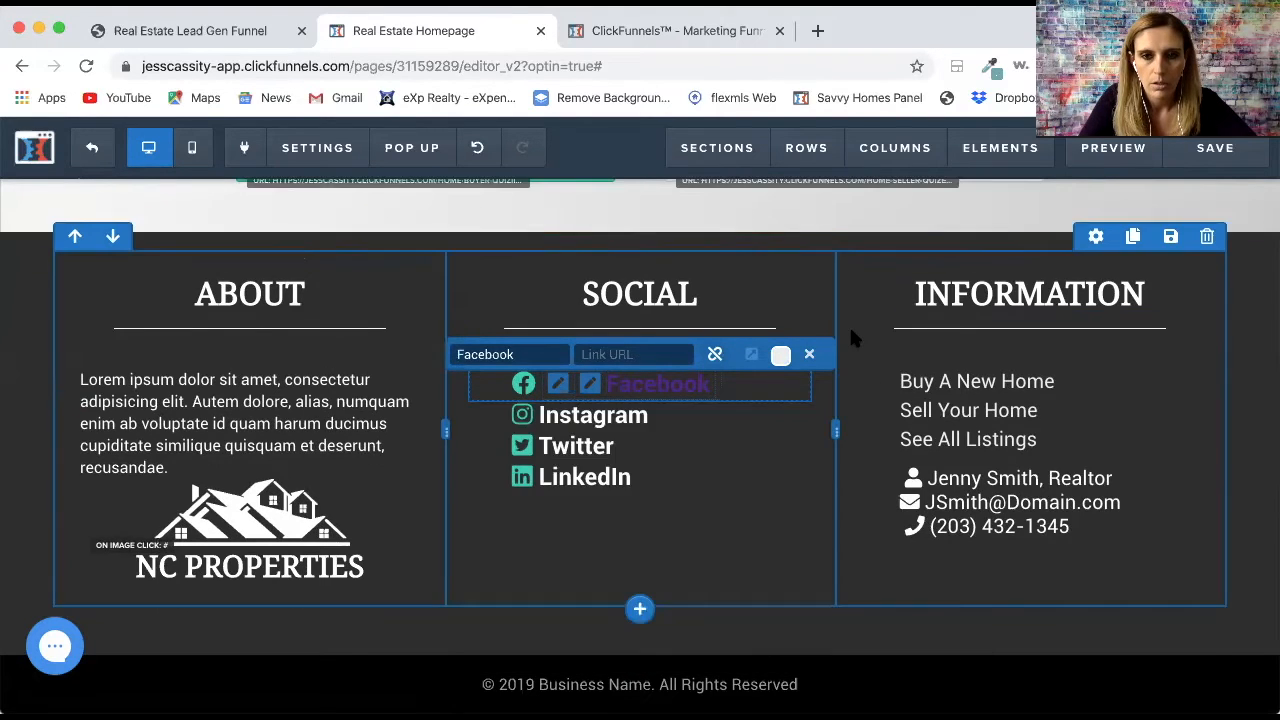
{"action": "left_click", "coordinate": [781, 356]}
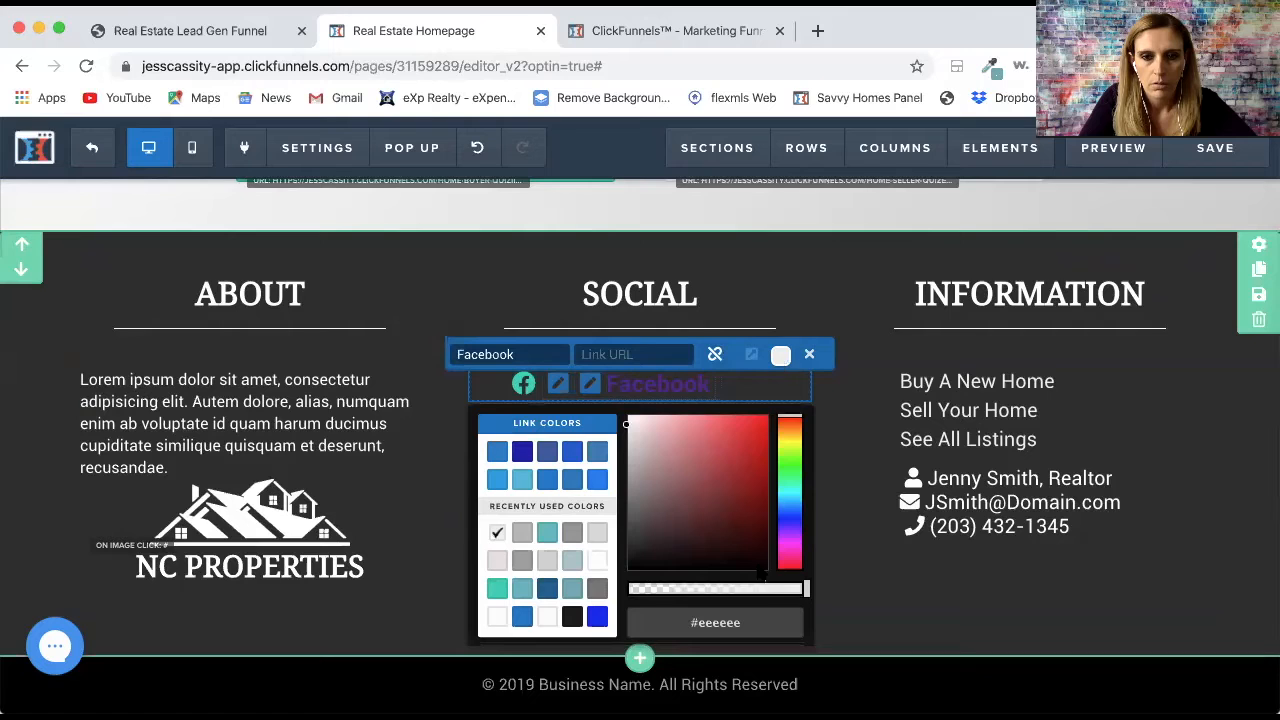
{"action": "left_click", "coordinate": [598, 561]}
{"action": "left_click", "coordinate": [700, 296]}
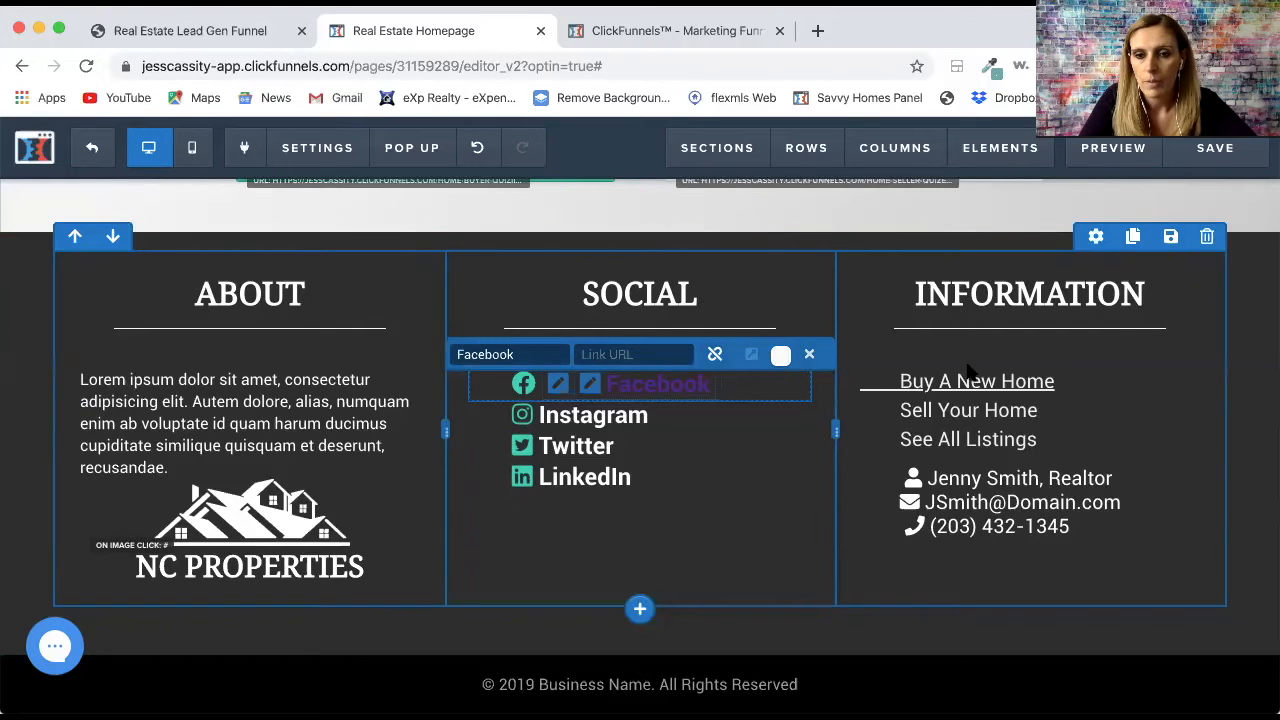
- Reselect the Facebook link text and apply the white colour again to confirm it
{"action": "left_click_drag", "start_coordinate": [721, 385], "coordinate": [610, 395]}
{"action": "left_click", "coordinate": [558, 392]}
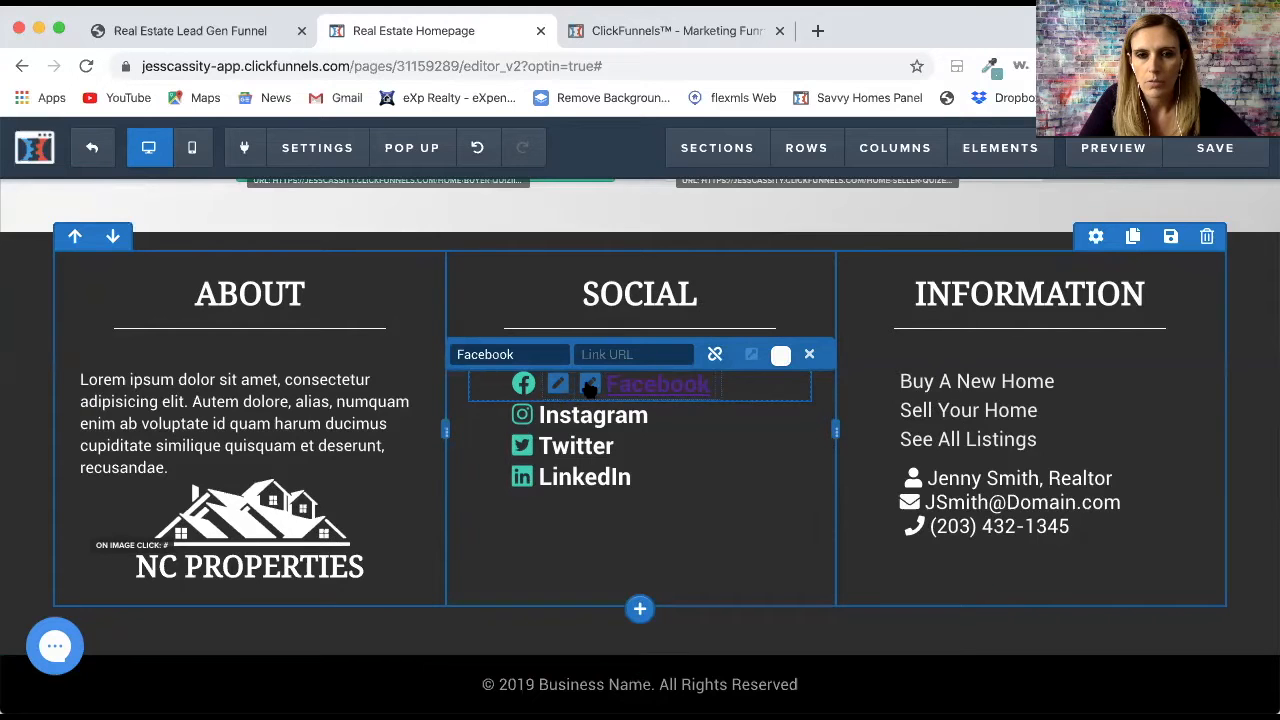
{"action": "left_click_drag", "start_coordinate": [712, 385], "coordinate": [604, 385]}
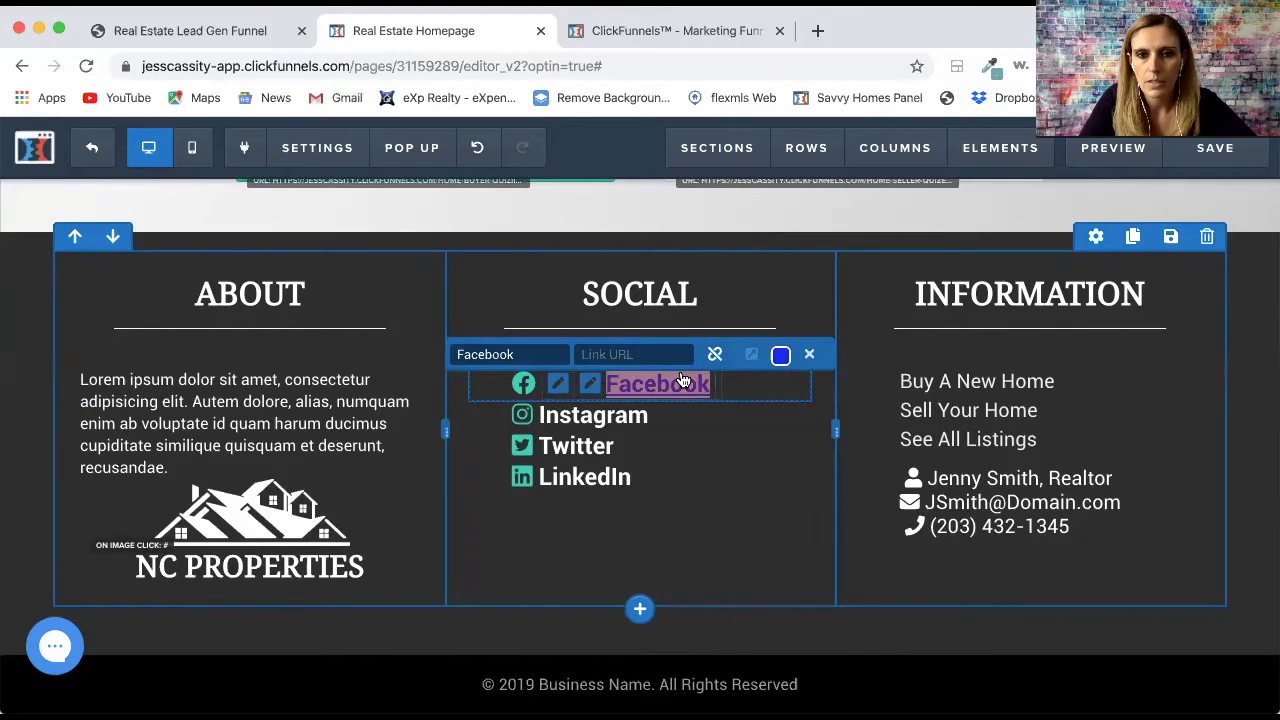
{"action": "scroll", "coordinate": [700, 380], "scroll_direction": "up", "scroll_amount": 1}
{"action": "left_click", "coordinate": [782, 386]}
{"action": "left_click", "coordinate": [522, 564]}
{"action": "left_click", "coordinate": [411, 515]}
{"action": "left_click", "coordinate": [710, 489]}
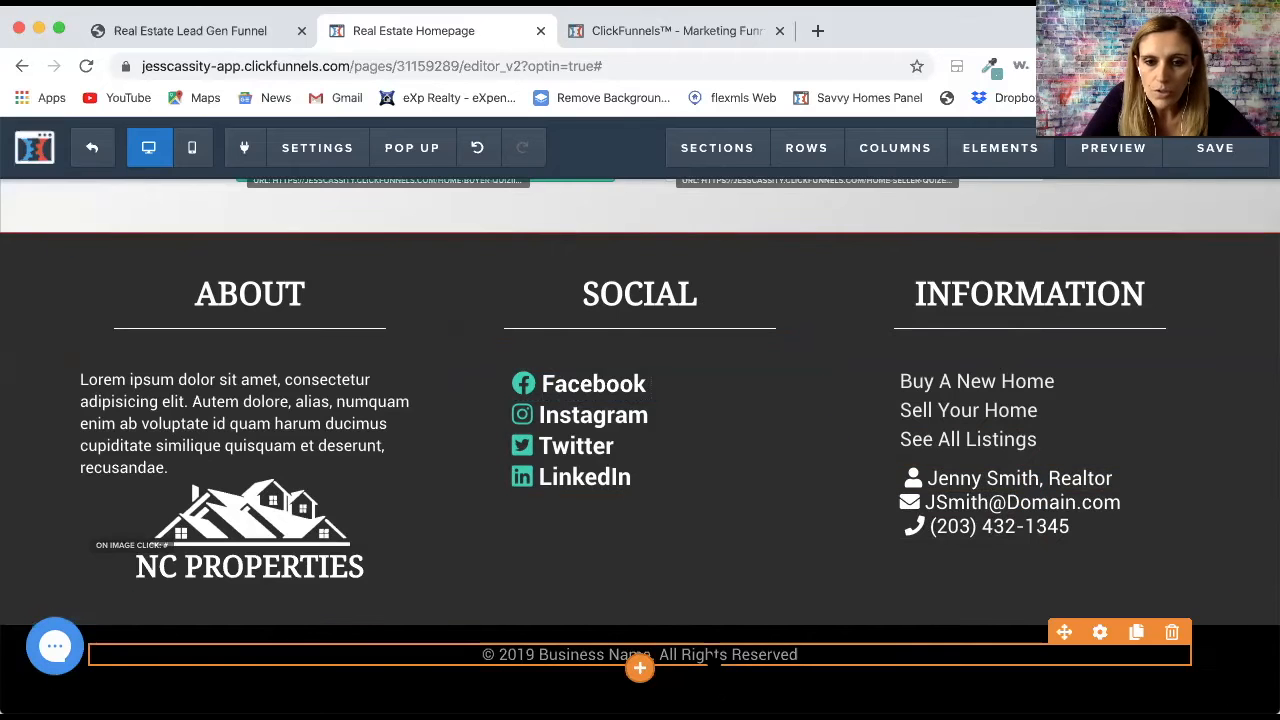
{"action": "left_click", "coordinate": [795, 652]}
{"action": "mouse_move", "coordinate": [800, 654]}
{"action": "left_mouse_down"}
{"action": "mouse_move", "coordinate": [540, 655]}
{"action": "mouse_move", "coordinate": [794, 655]}
{"action": "left_mouse_up"}
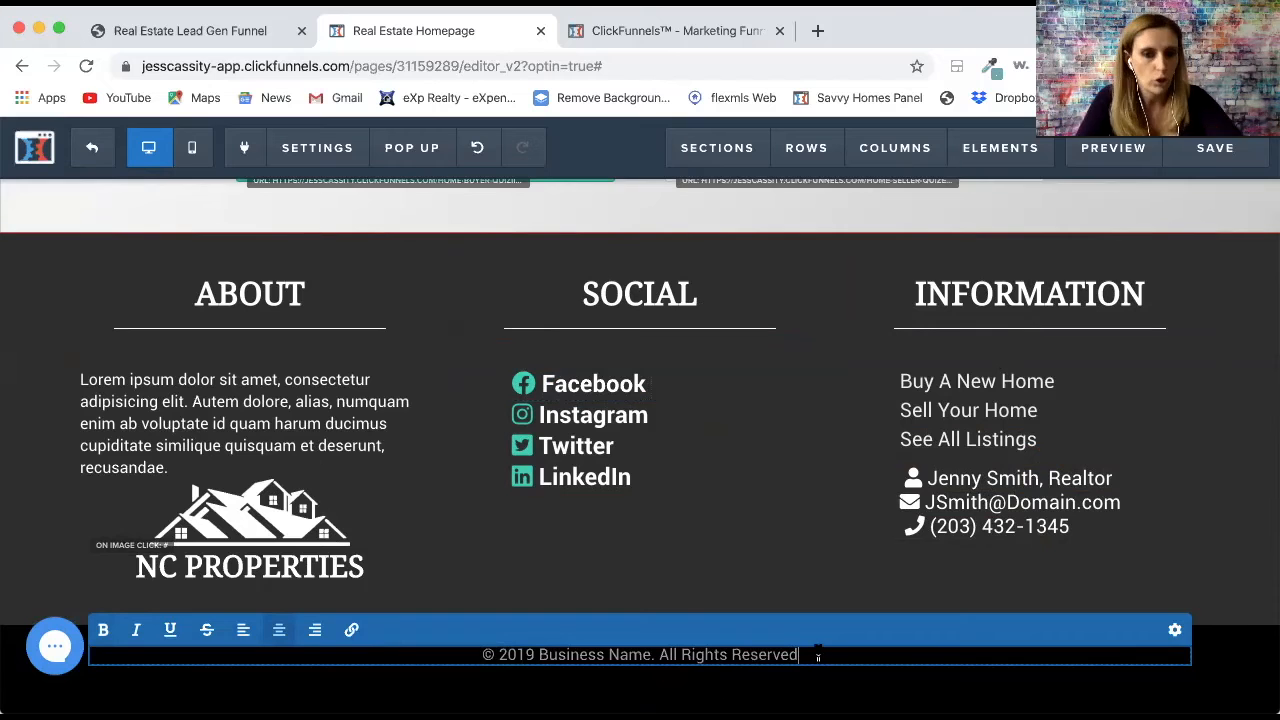
{"action": "left_click", "coordinate": [775, 547]}
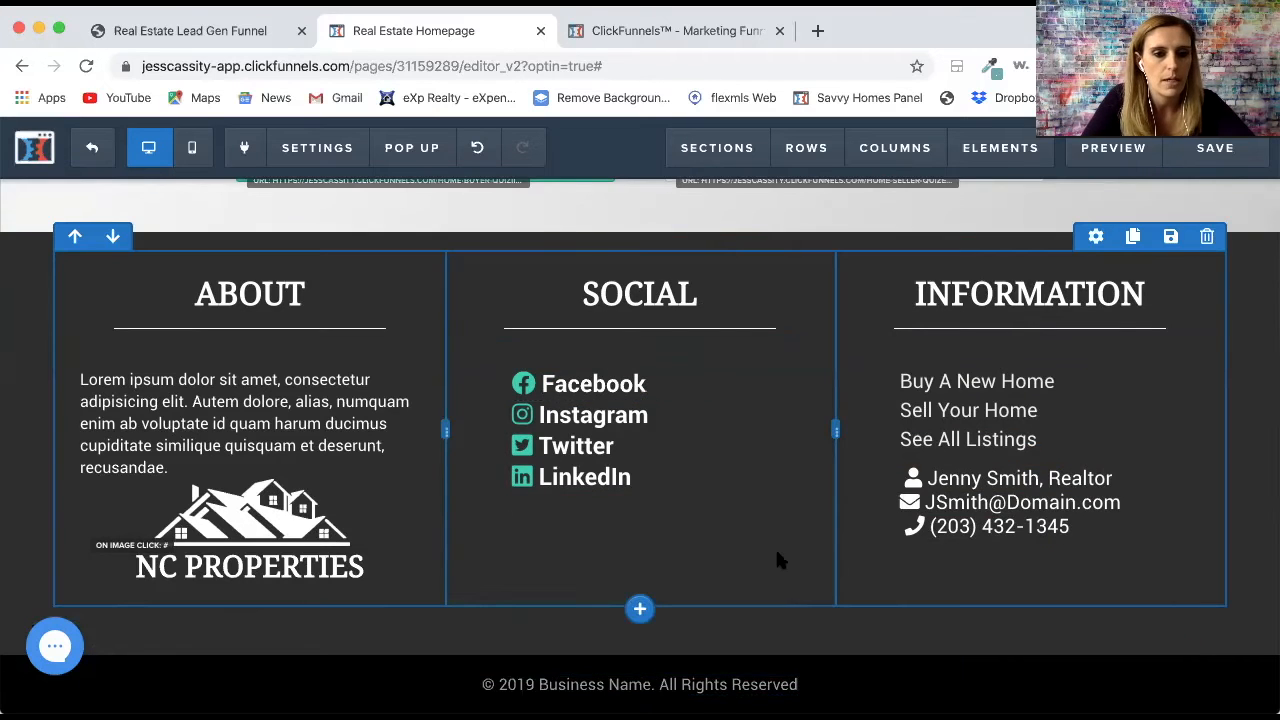
{"action": "scroll", "coordinate": [775, 549], "scroll_direction": "up", "scroll_amount": 15}
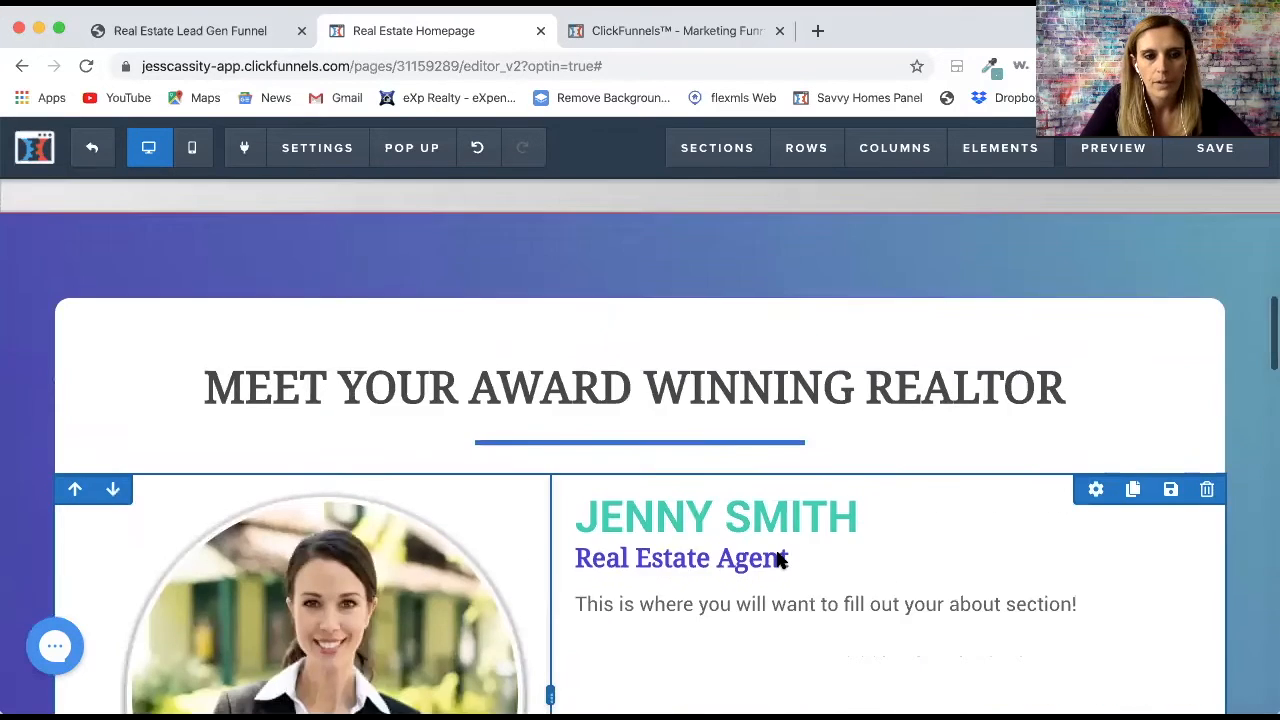
{"action": "scroll", "coordinate": [778, 561], "scroll_direction": "up", "scroll_amount": 10}
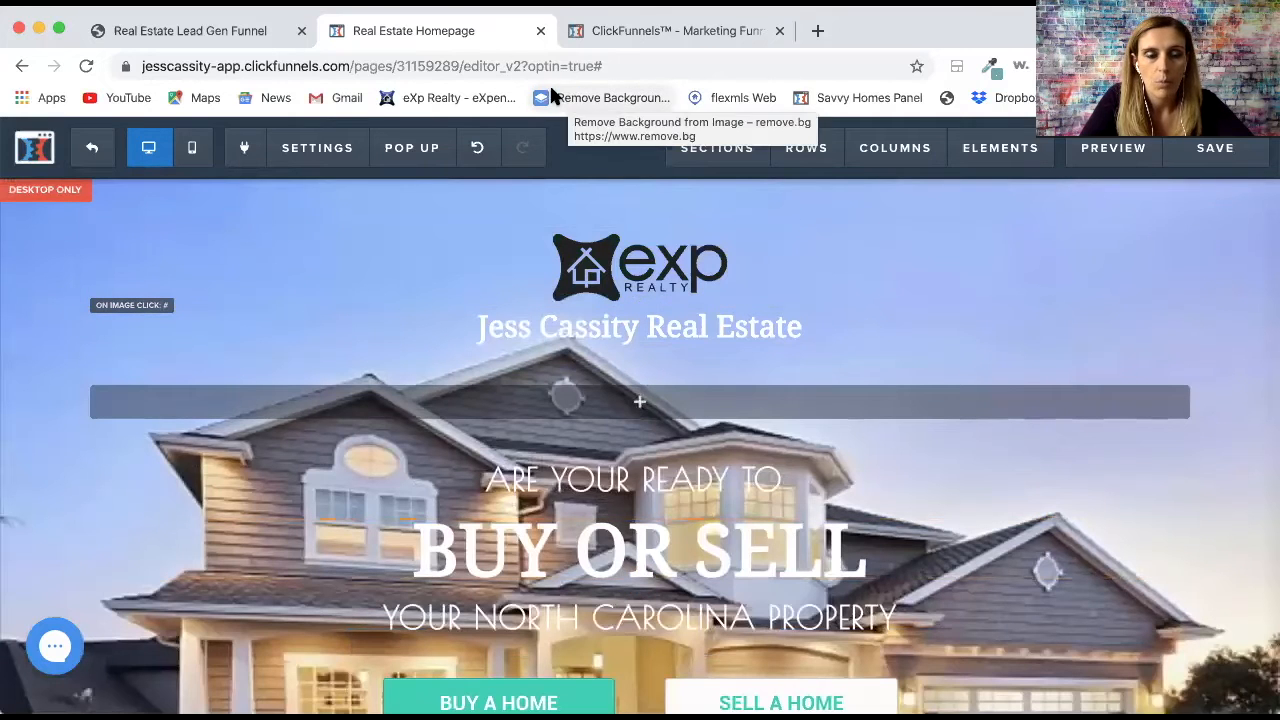
{"action": "left_click", "coordinate": [250, 35]}
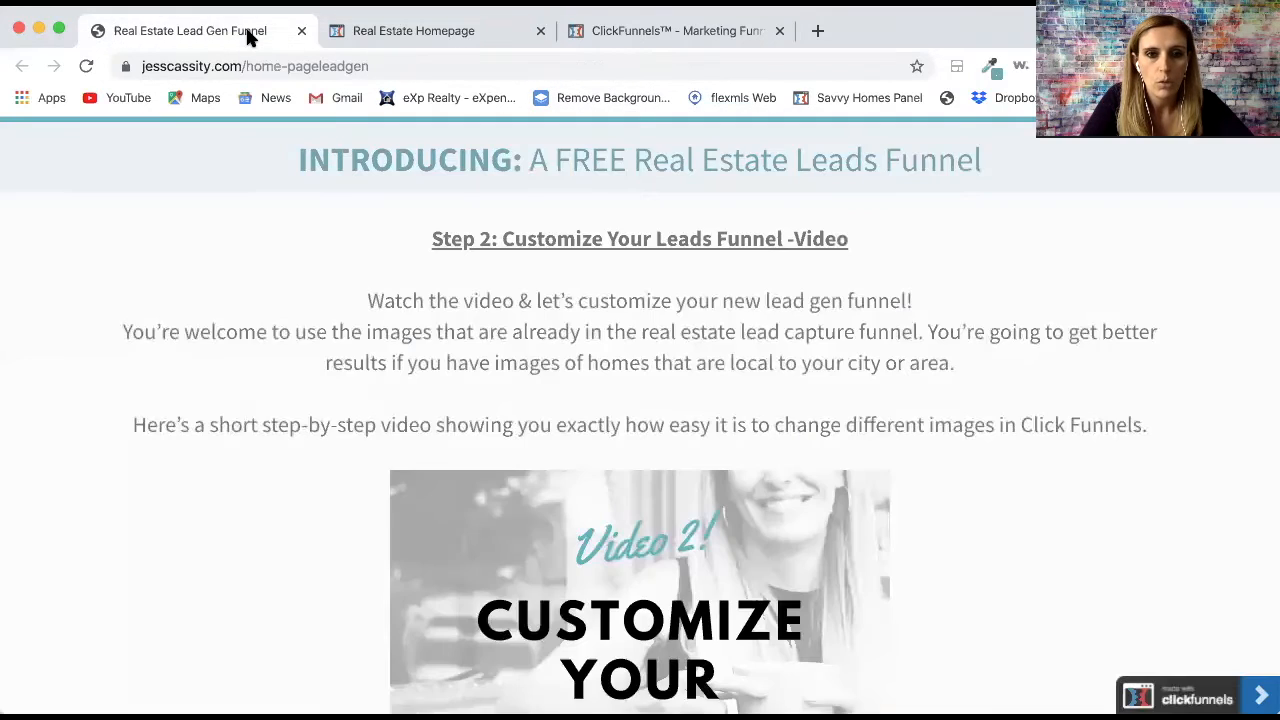
{"action": "left_click", "coordinate": [420, 60]}
{"action": "left_click", "coordinate": [420, 37]}
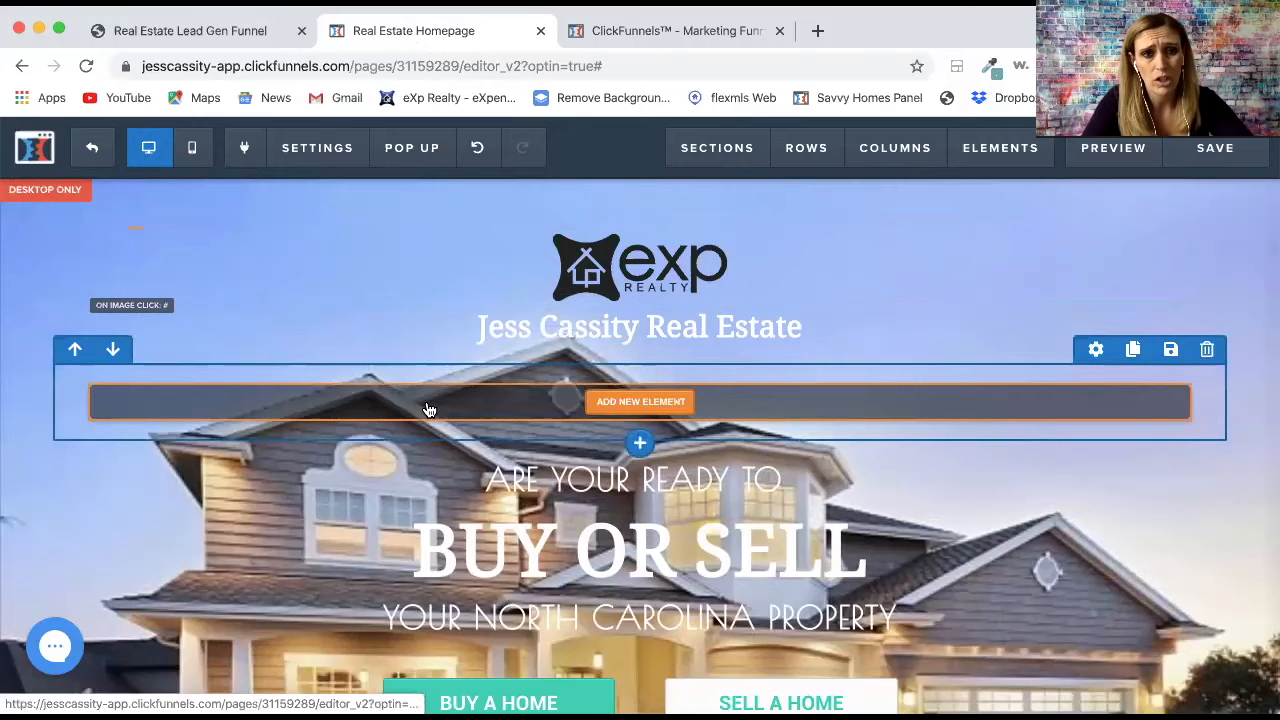
- Leave the homepage editor and open the Home Buyer Quiz step's page in the editor
{"action": "left_click", "coordinate": [89, 152]}
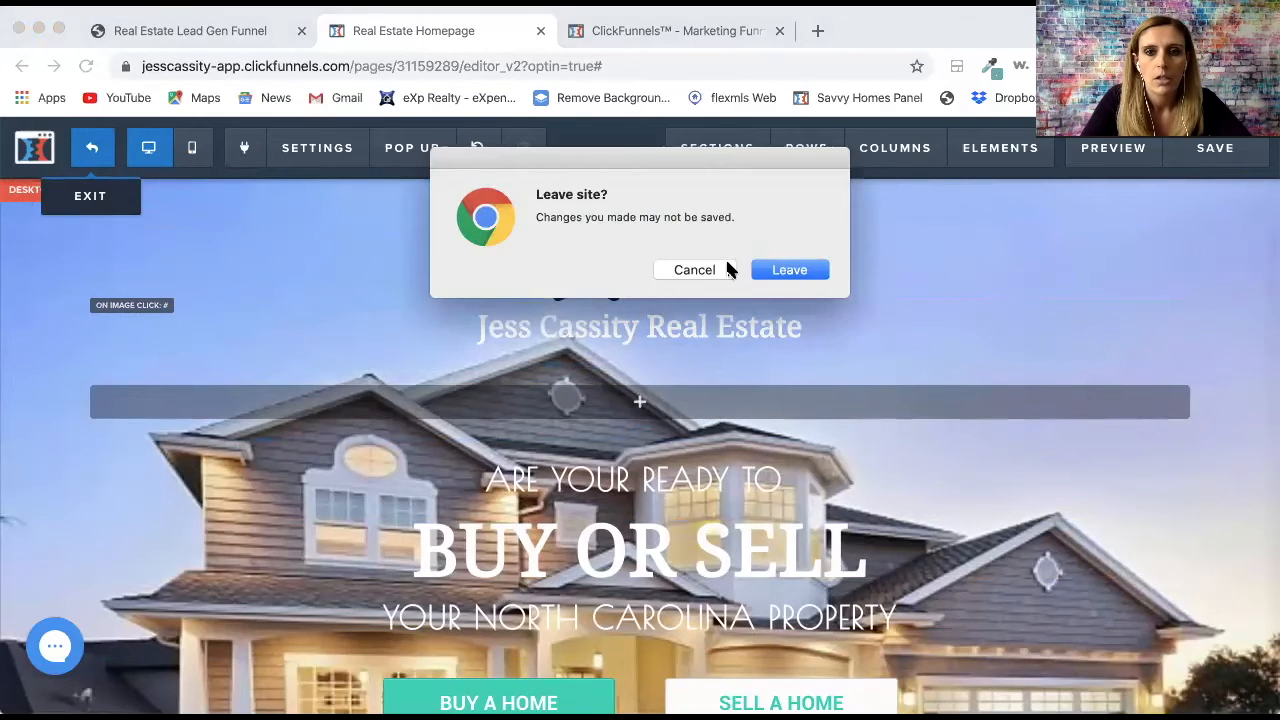
{"action": "left_click", "coordinate": [786, 271]}
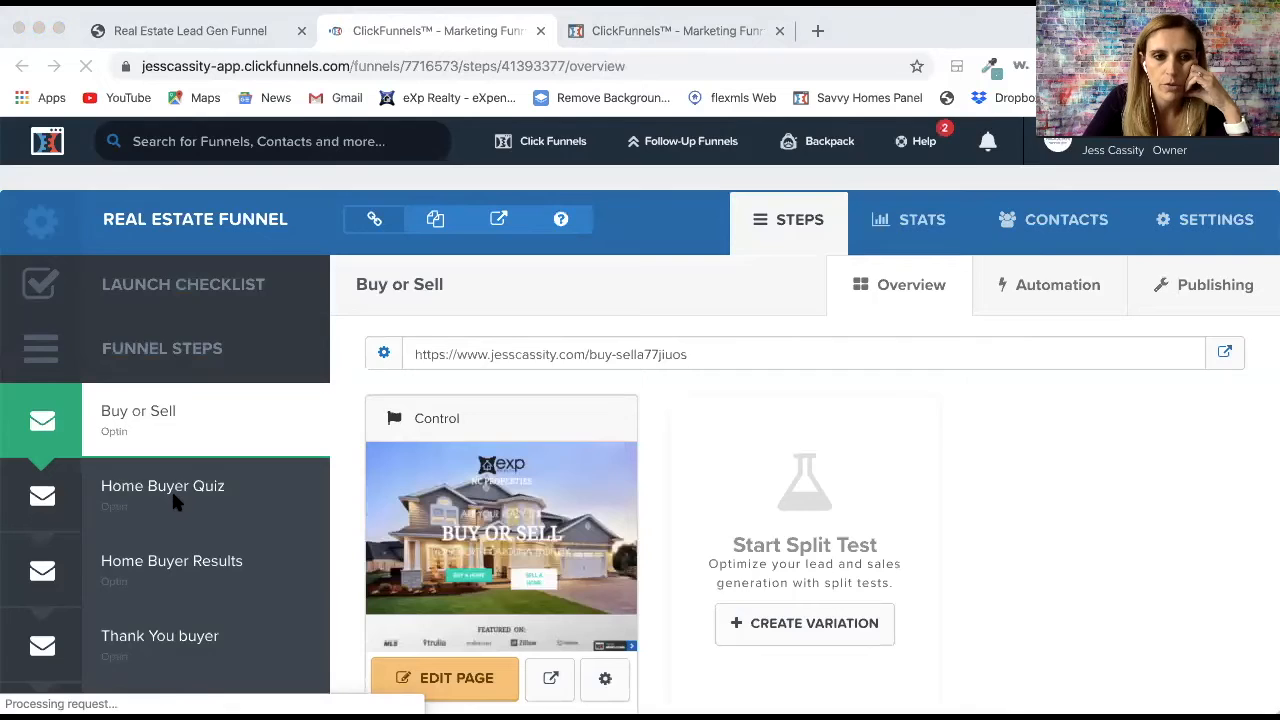
{"action": "scroll", "coordinate": [171, 502], "scroll_direction": "down", "scroll_amount": 4}
{"action": "scroll", "coordinate": [171, 502], "scroll_direction": "up", "scroll_amount": 2}
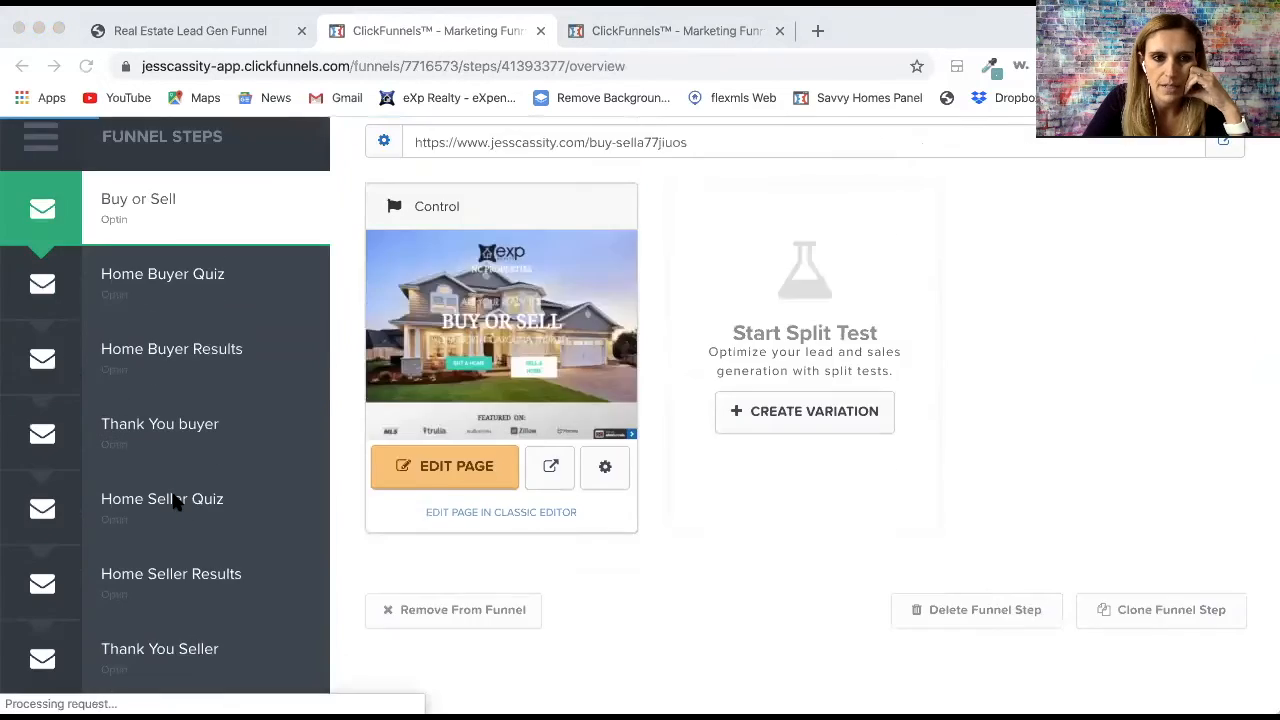
{"action": "scroll", "coordinate": [171, 502], "scroll_direction": "up", "scroll_amount": 2}
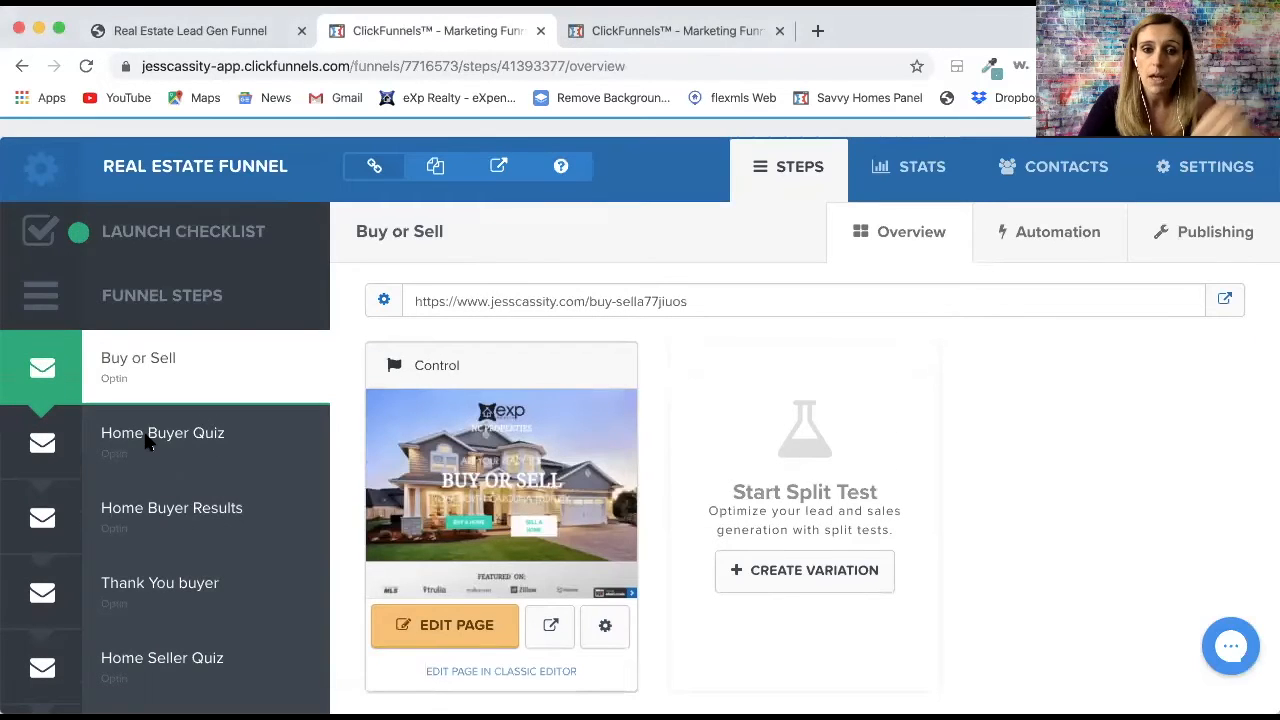
{"action": "left_click", "coordinate": [145, 443]}
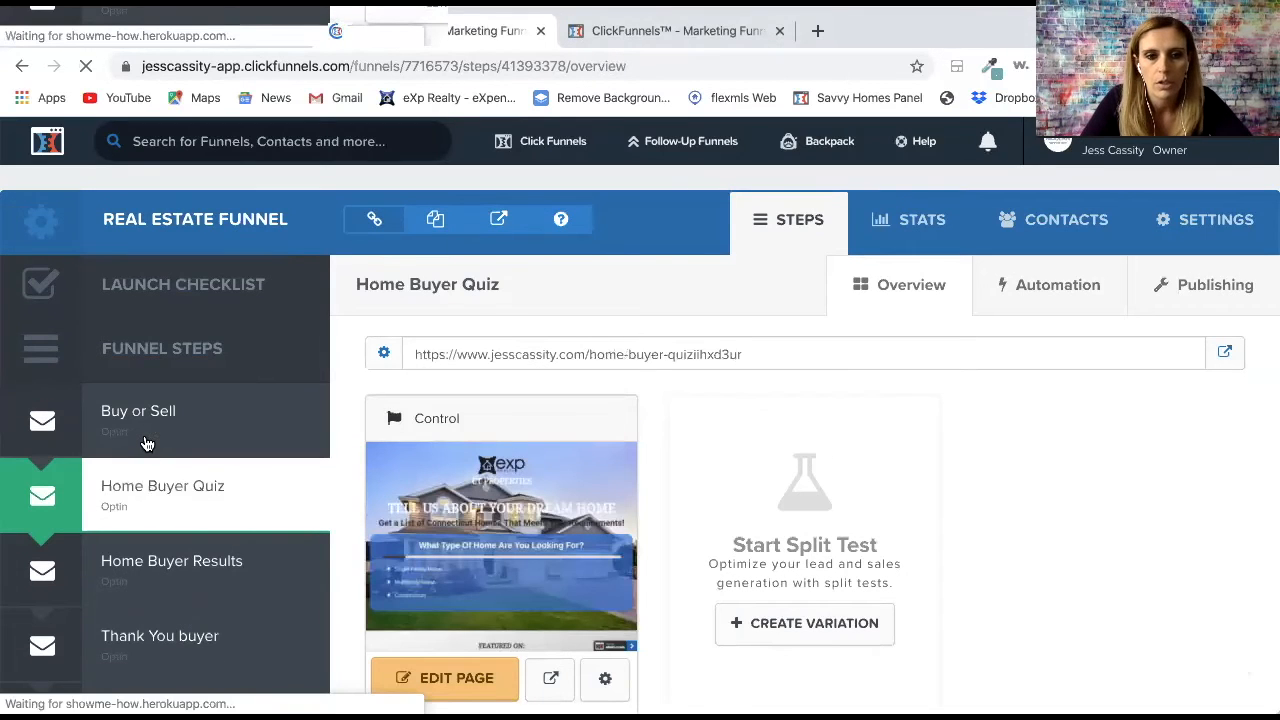
{"action": "left_click", "coordinate": [457, 679]}
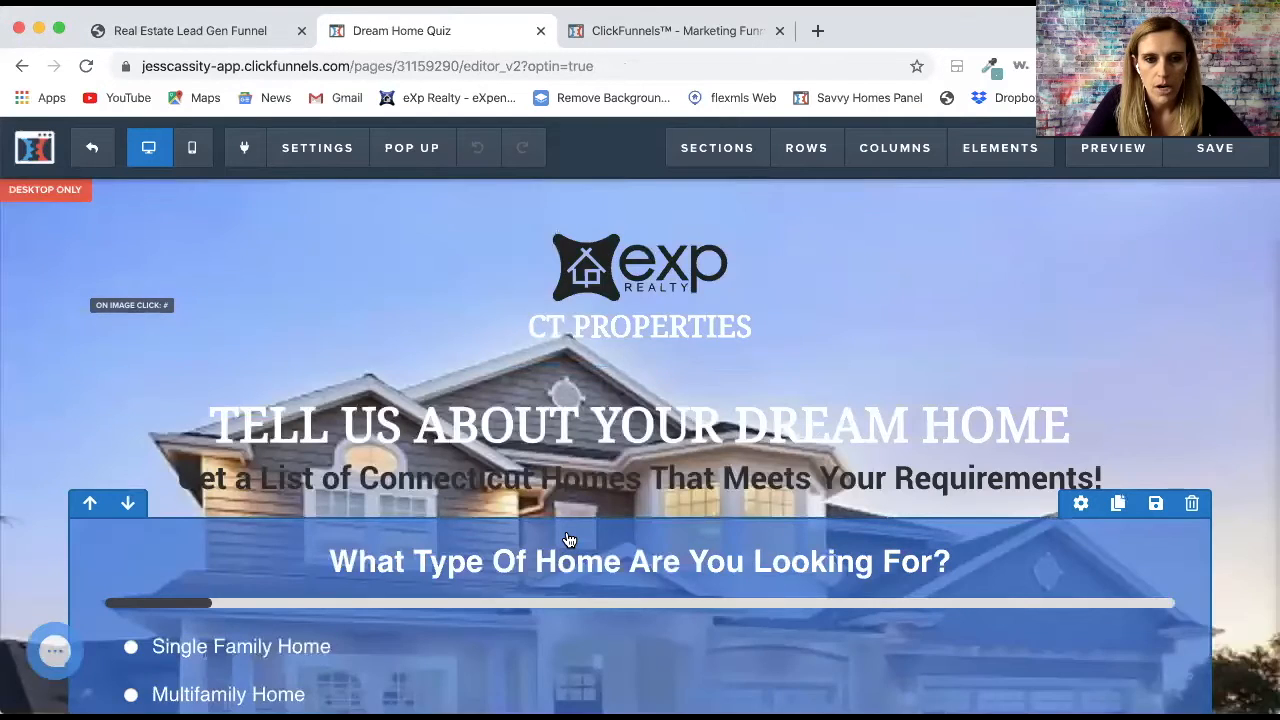
- Open the Dream Home Quiz survey's settings and close them again without changes
{"action": "scroll", "coordinate": [566, 538], "scroll_direction": "down", "scroll_amount": 4}
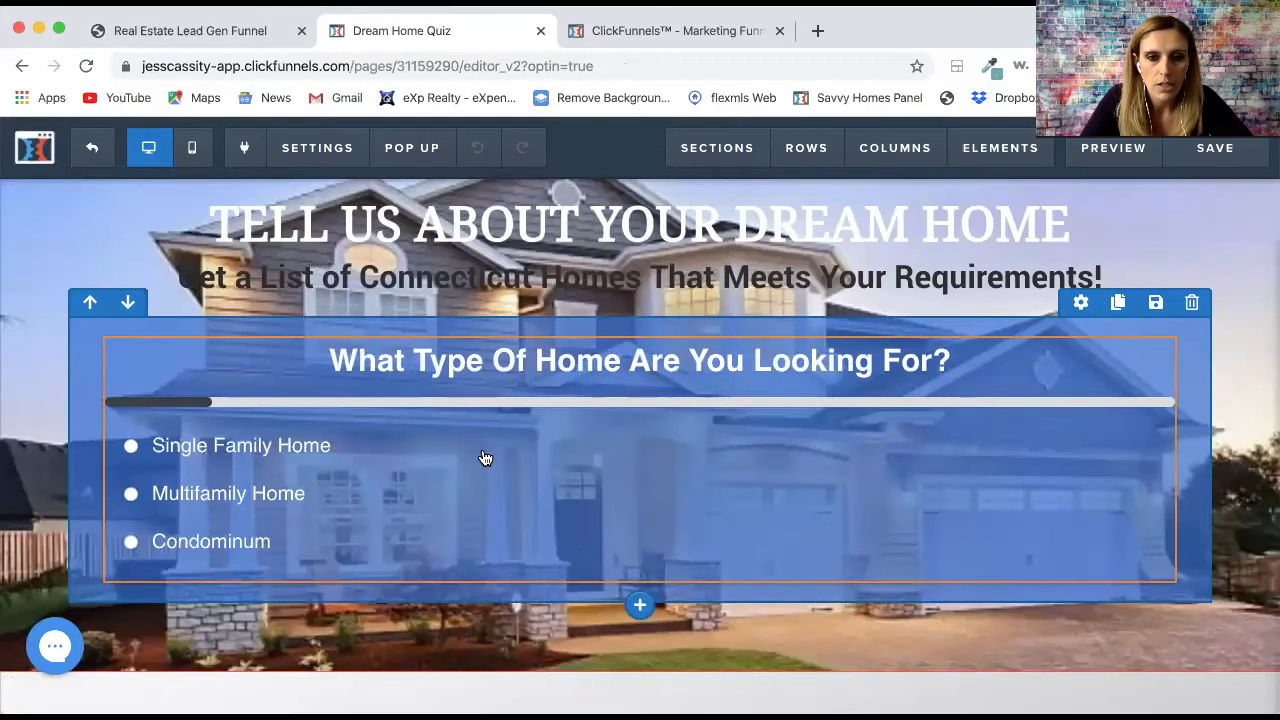
{"action": "scroll", "coordinate": [486, 457], "scroll_direction": "down", "scroll_amount": 3}
{"action": "scroll", "coordinate": [484, 458], "scroll_direction": "up", "scroll_amount": 2}
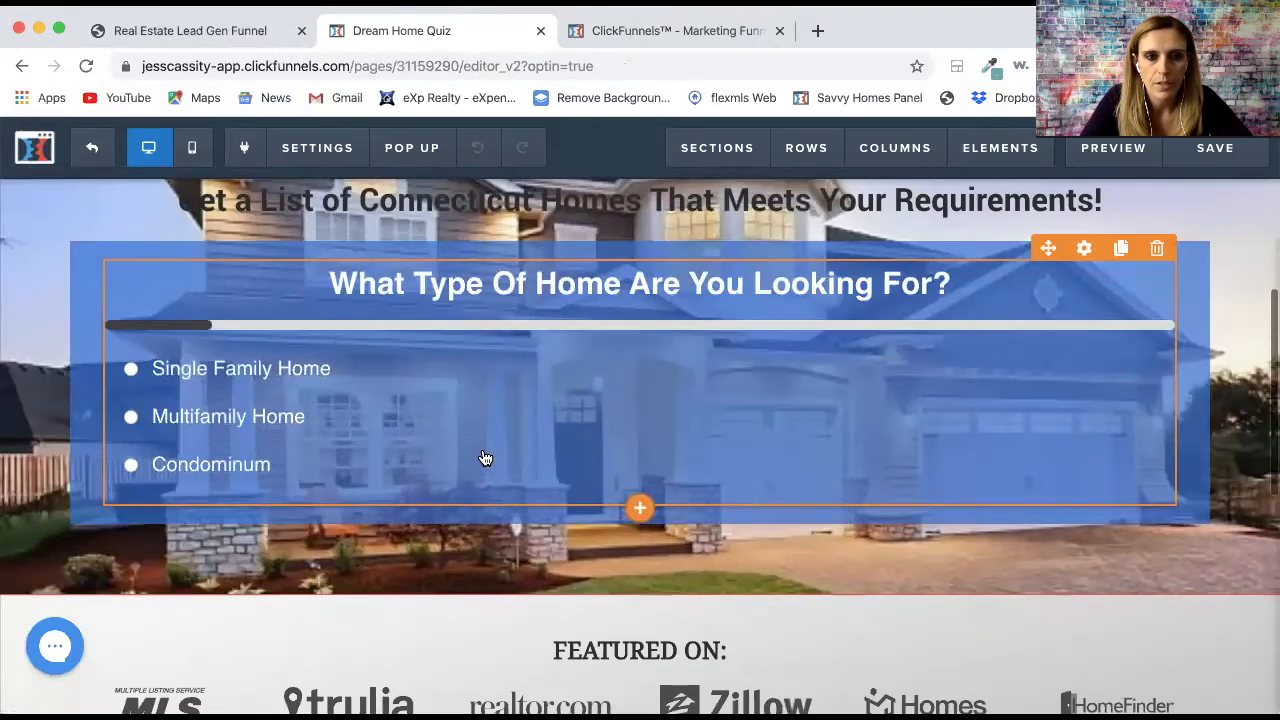
{"action": "left_click", "coordinate": [154, 384]}
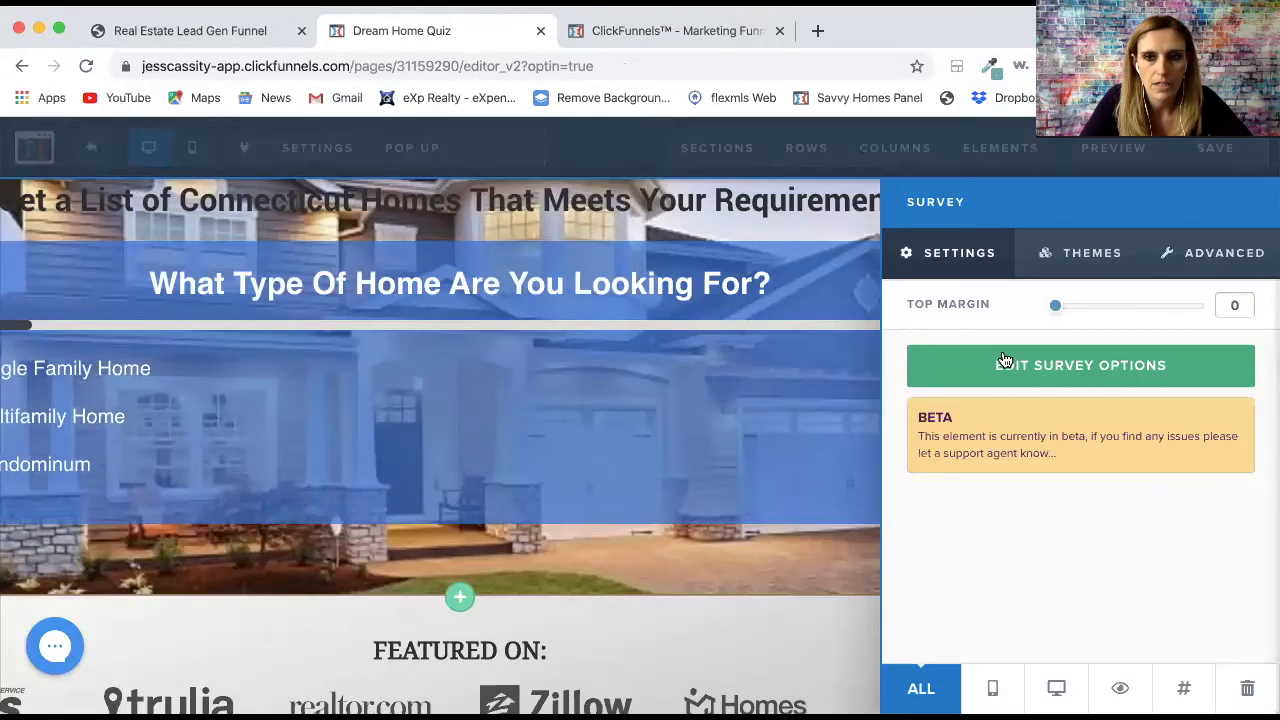
{"action": "left_click", "coordinate": [800, 591]}
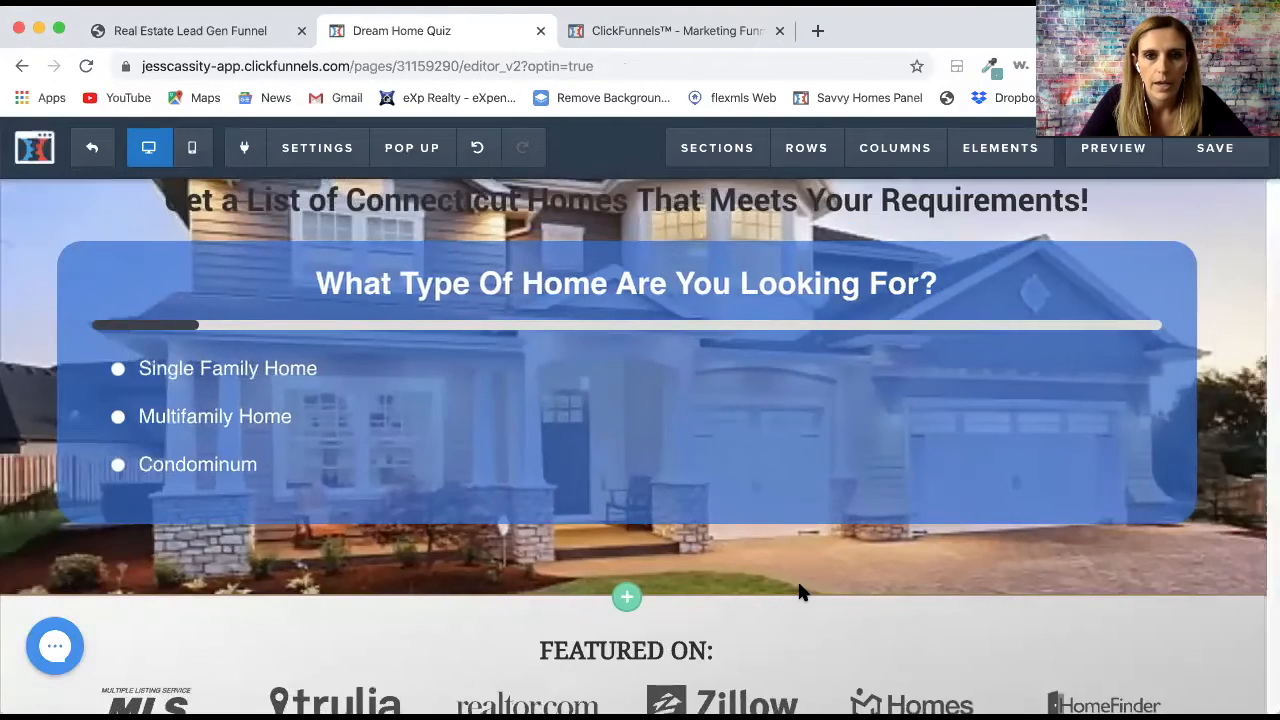
- Inspect the SOCIAL heading's text and its settings panel, then close it
{"action": "scroll", "coordinate": [800, 591], "scroll_direction": "down", "scroll_amount": 6}
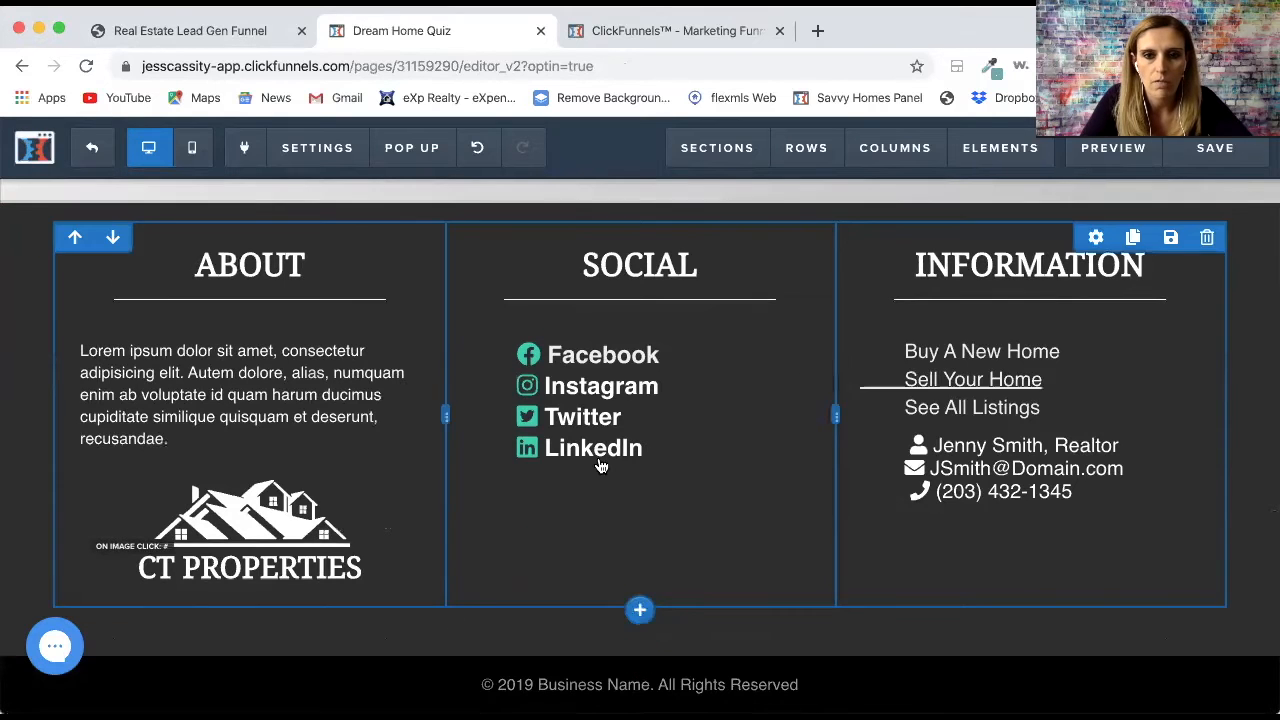
{"action": "double_click", "coordinate": [644, 263]}
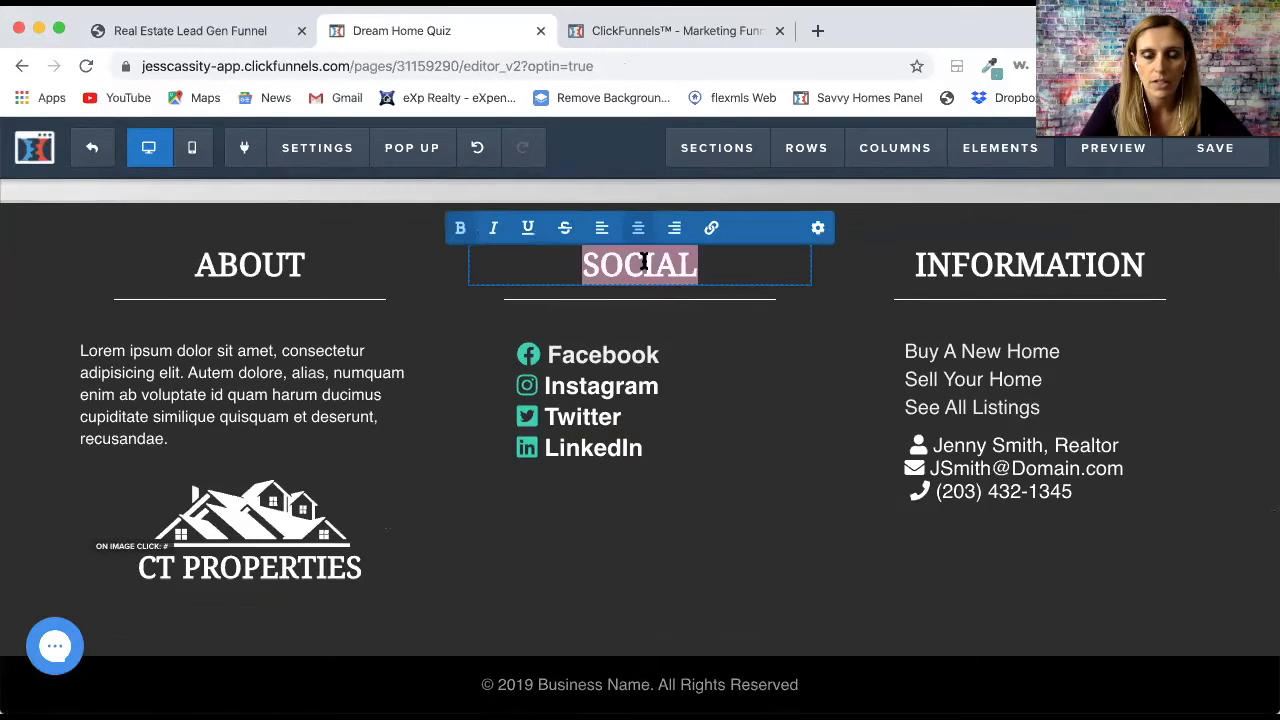
{"action": "left_click", "coordinate": [737, 308]}
{"action": "mouse_move", "coordinate": [749, 257]}
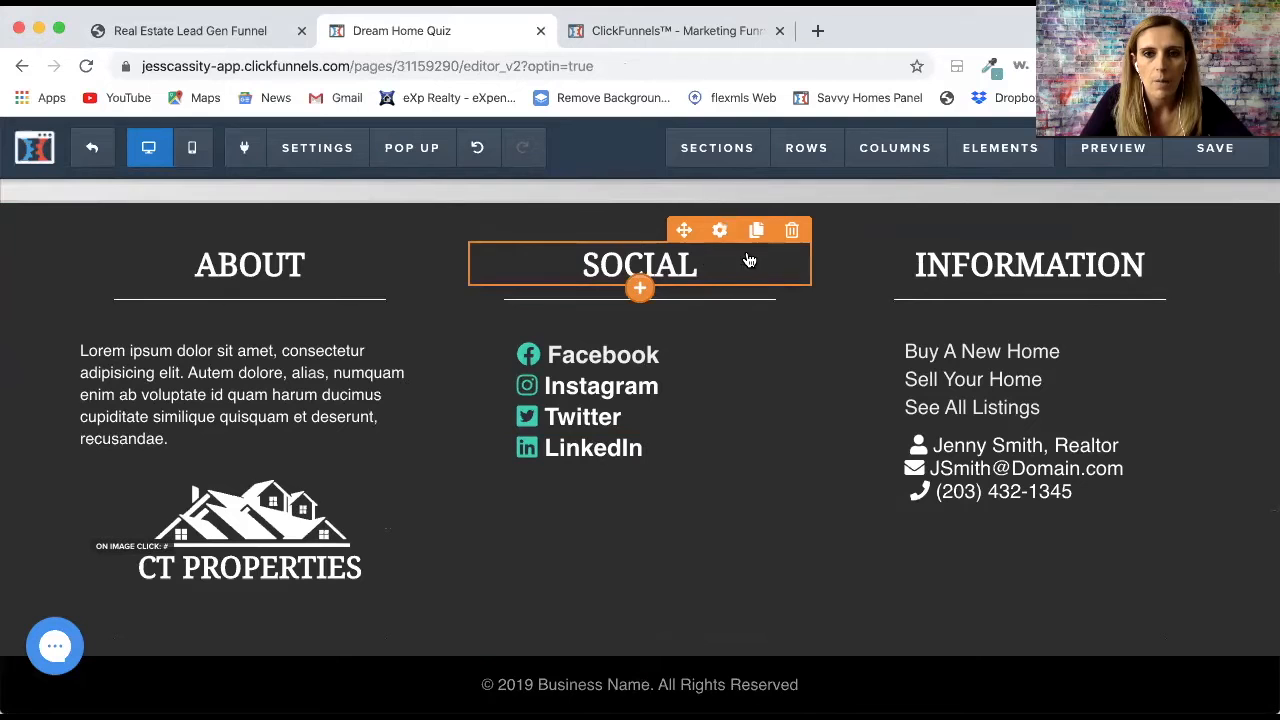
{"action": "left_click", "coordinate": [720, 233]}
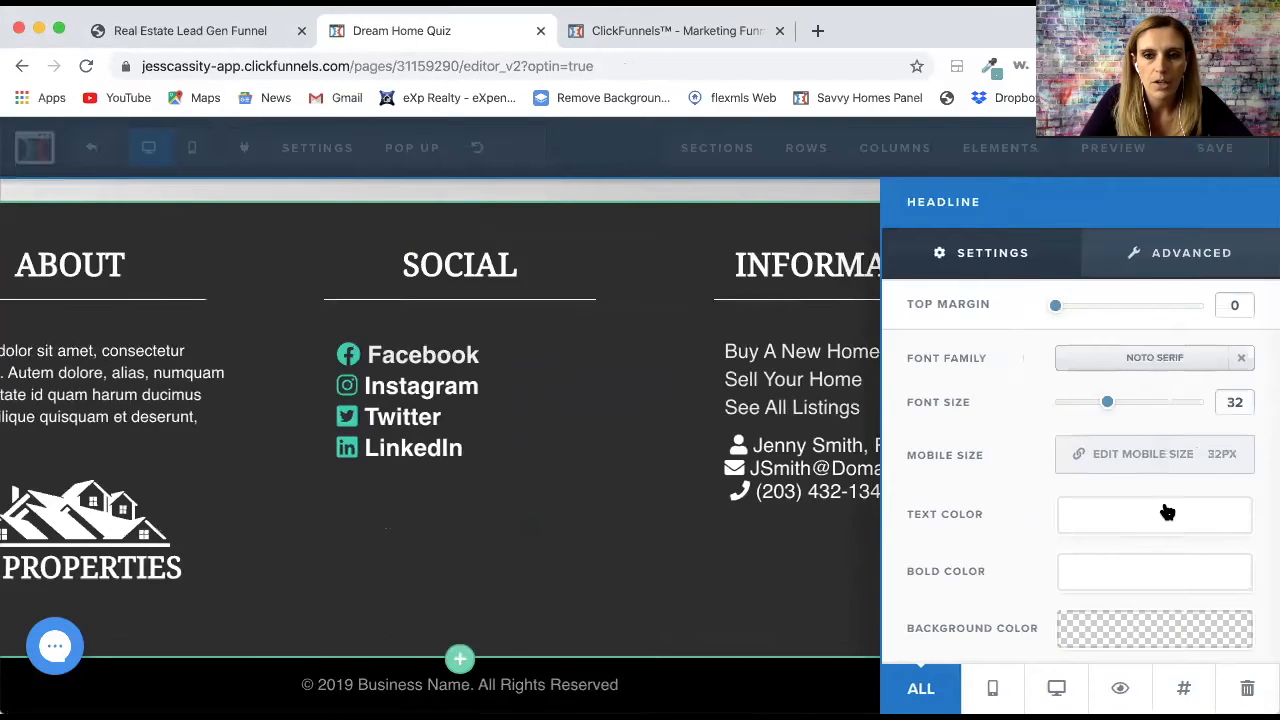
{"action": "scroll", "coordinate": [1166, 510], "scroll_direction": "down", "scroll_amount": 3}
{"action": "scroll", "coordinate": [1166, 510], "scroll_direction": "up", "scroll_amount": 3}
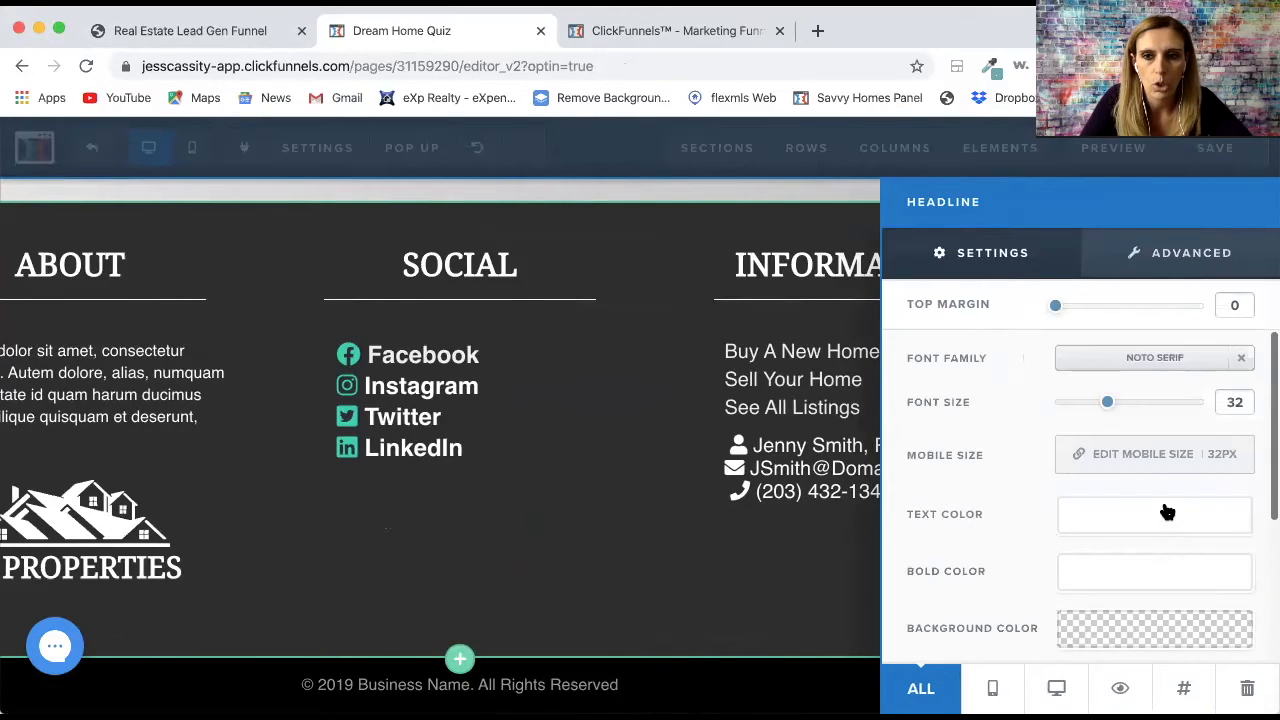
{"action": "left_click", "coordinate": [711, 578]}
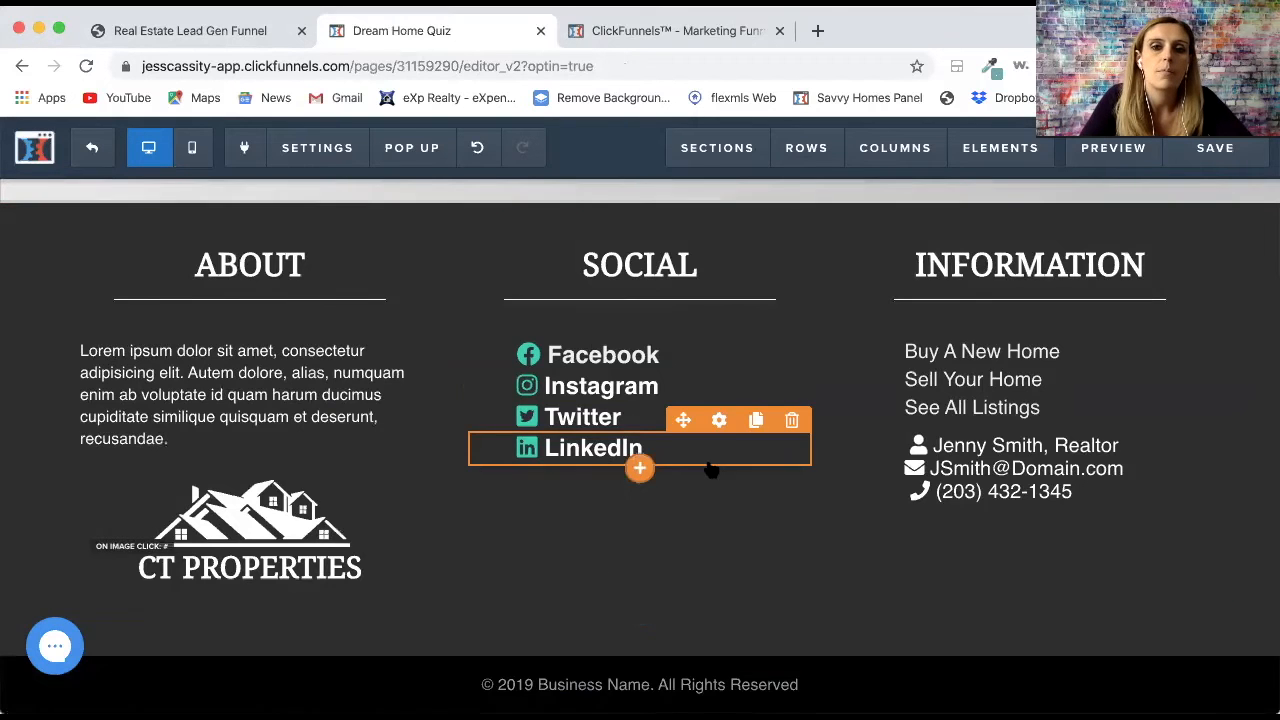
- Scroll back to the top of the quiz page and exit the editor
{"action": "scroll", "coordinate": [707, 470], "scroll_direction": "up", "scroll_amount": 15}
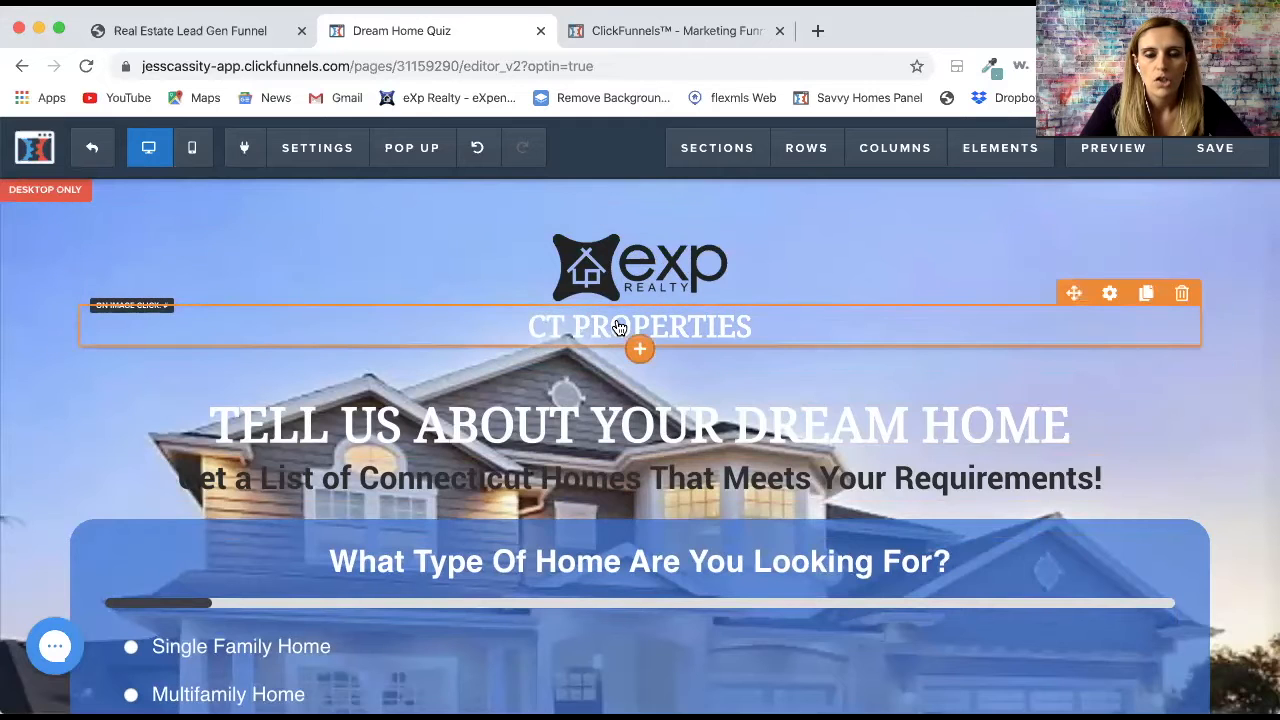
{"action": "scroll", "coordinate": [619, 328], "scroll_direction": "down", "scroll_amount": 2}
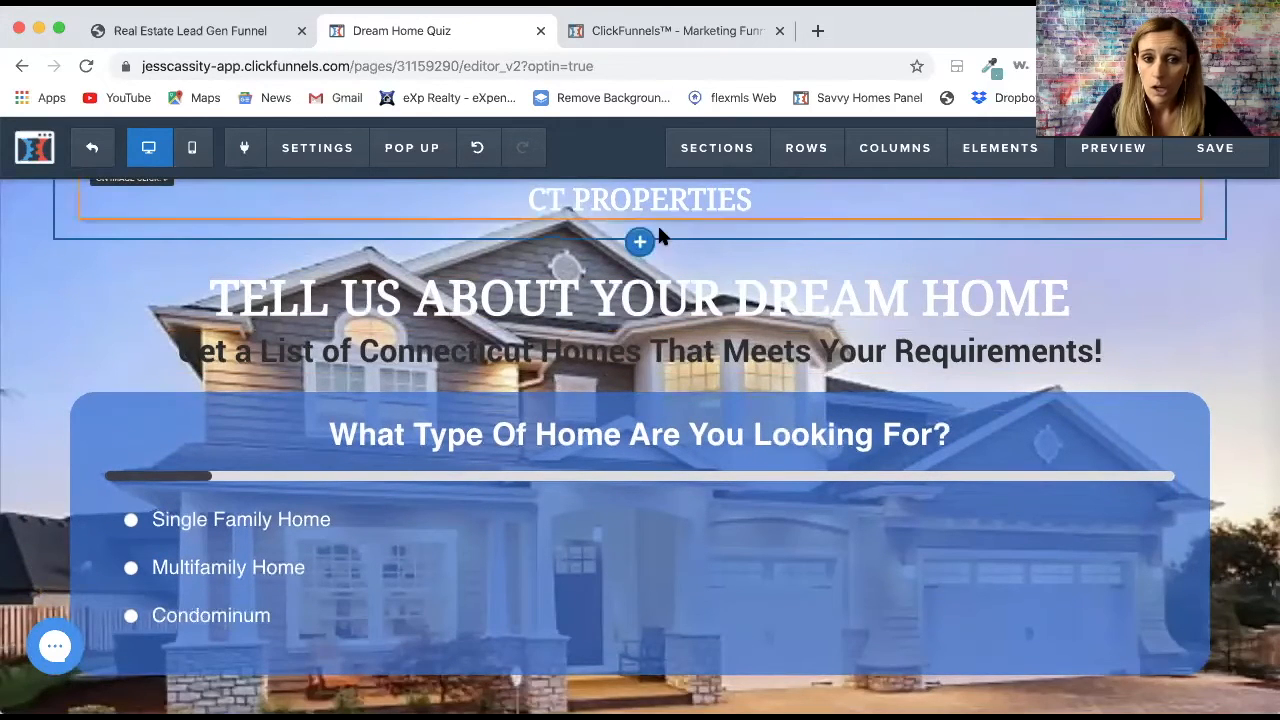
{"action": "scroll", "coordinate": [593, 365], "scroll_direction": "down", "scroll_amount": 1}
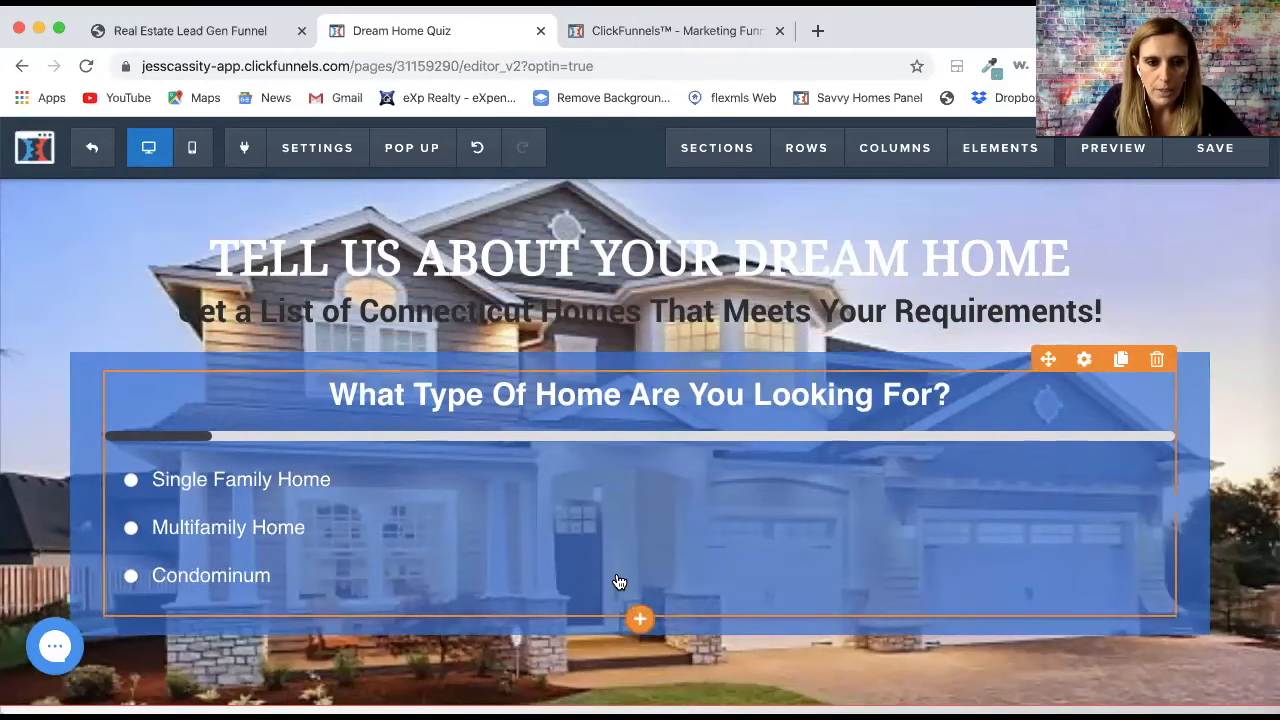
{"action": "scroll", "coordinate": [619, 582], "scroll_direction": "down", "scroll_amount": 2}
{"action": "scroll", "coordinate": [617, 583], "scroll_direction": "up", "scroll_amount": 2}
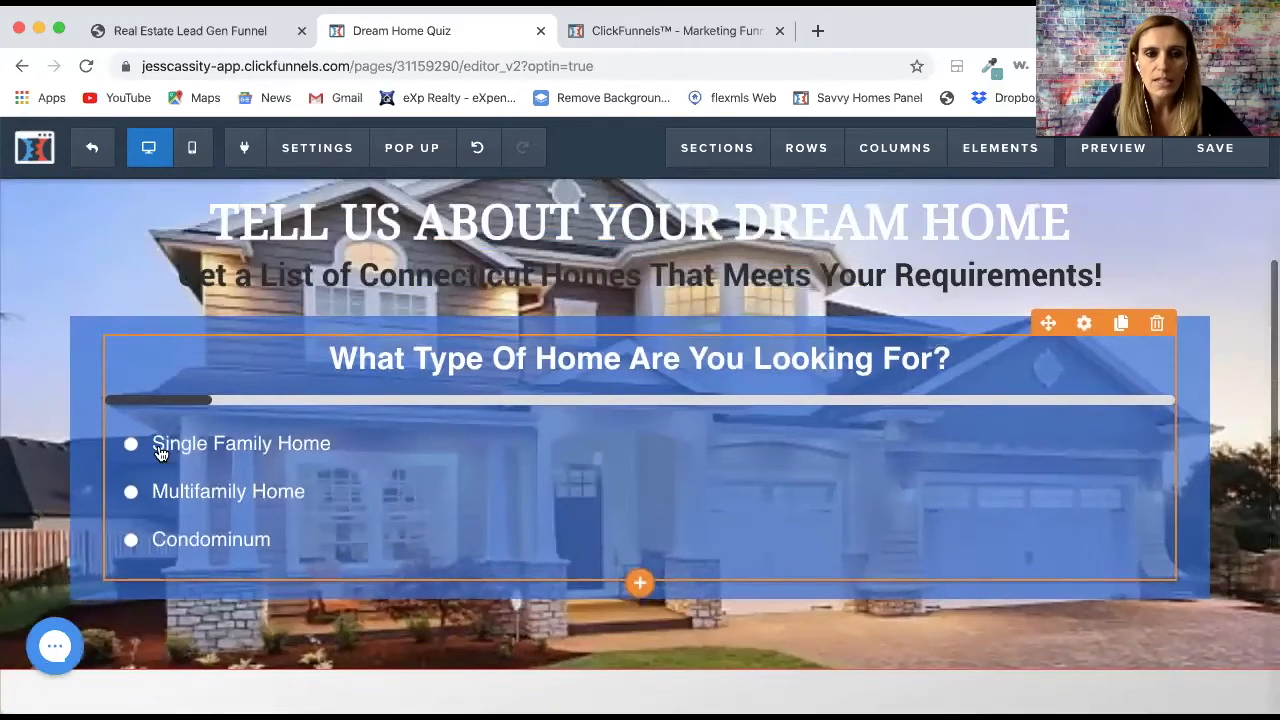
{"action": "scroll", "coordinate": [630, 456], "scroll_direction": "up", "scroll_amount": 3}
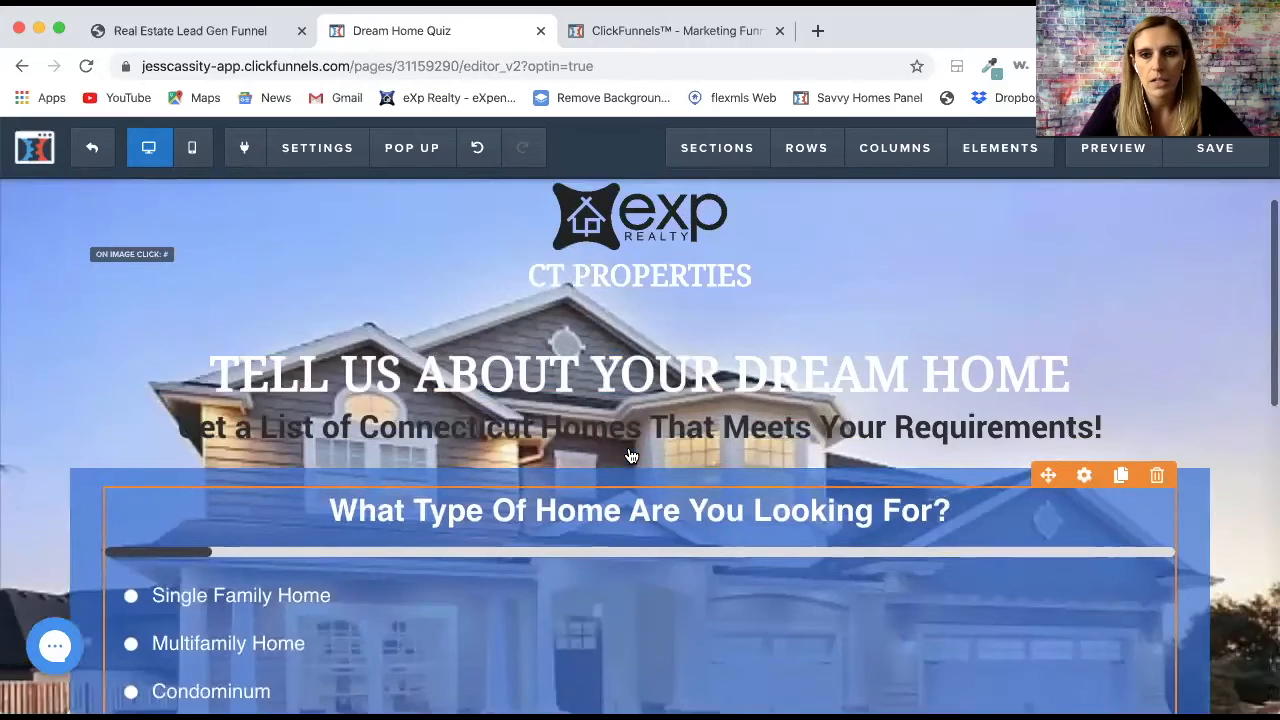
{"action": "scroll", "coordinate": [630, 456], "scroll_direction": "down", "scroll_amount": 10}
{"action": "scroll", "coordinate": [630, 456], "scroll_direction": "up", "scroll_amount": 15}
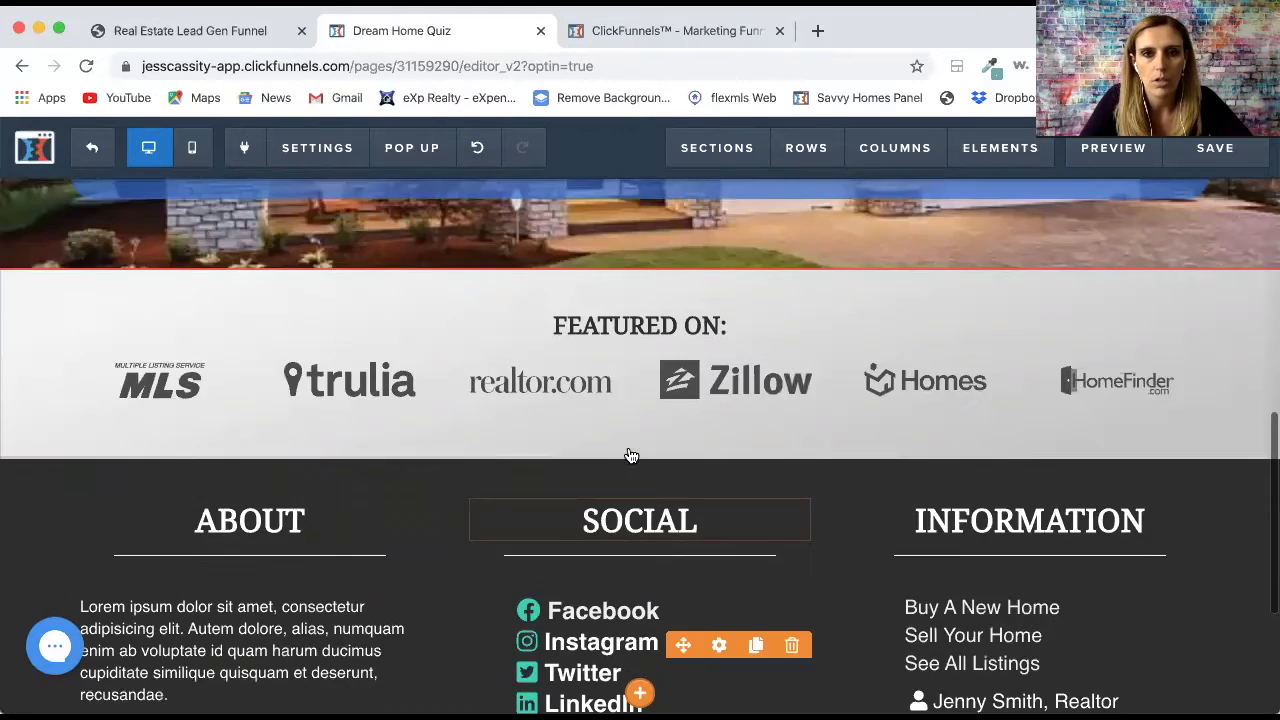
{"action": "left_click", "coordinate": [96, 150]}
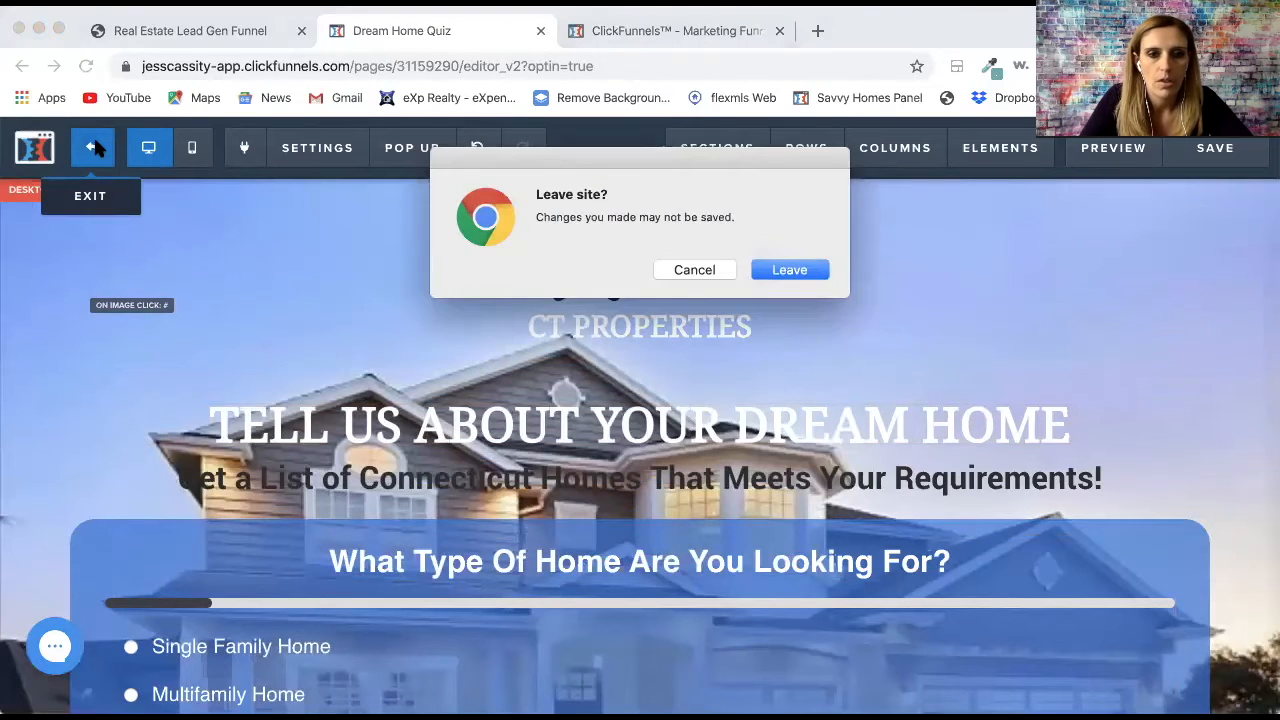
- Confirm leaving, then open the Home Buyer Results step's page in the editor
{"action": "left_click", "coordinate": [779, 271]}
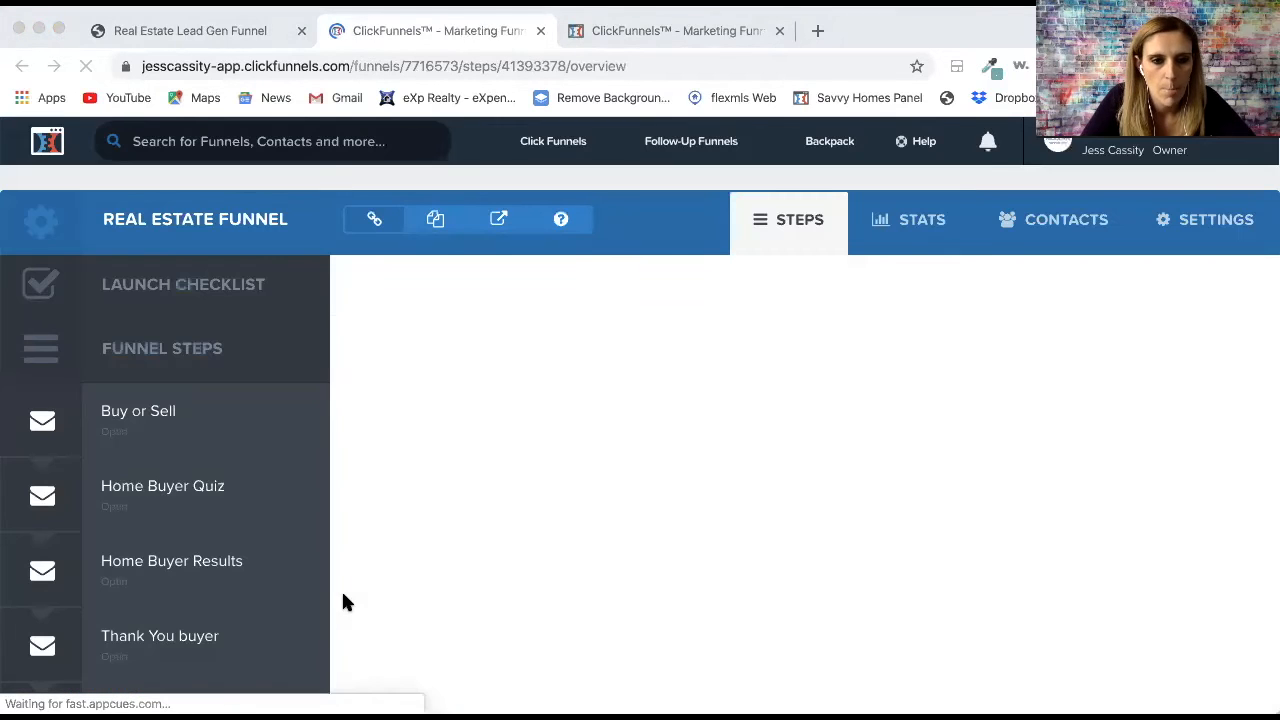
{"action": "scroll", "coordinate": [341, 601], "scroll_direction": "down", "scroll_amount": 2}
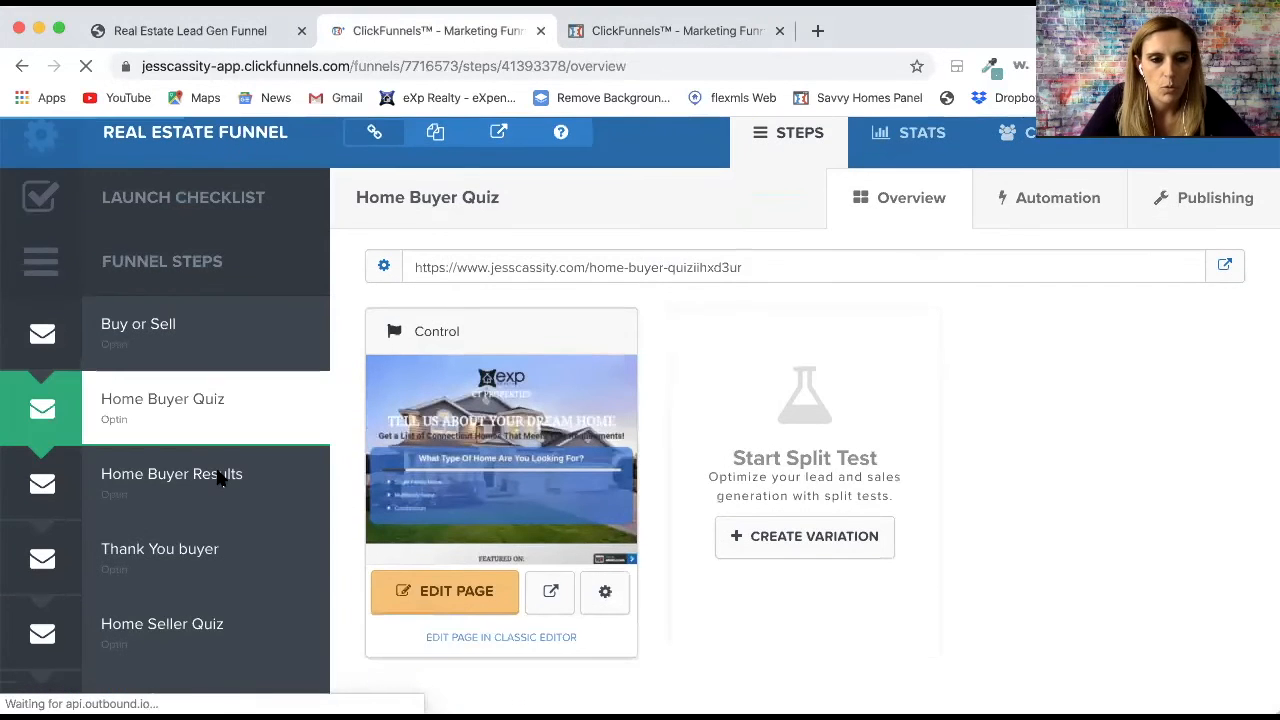
{"action": "left_click", "coordinate": [171, 485]}
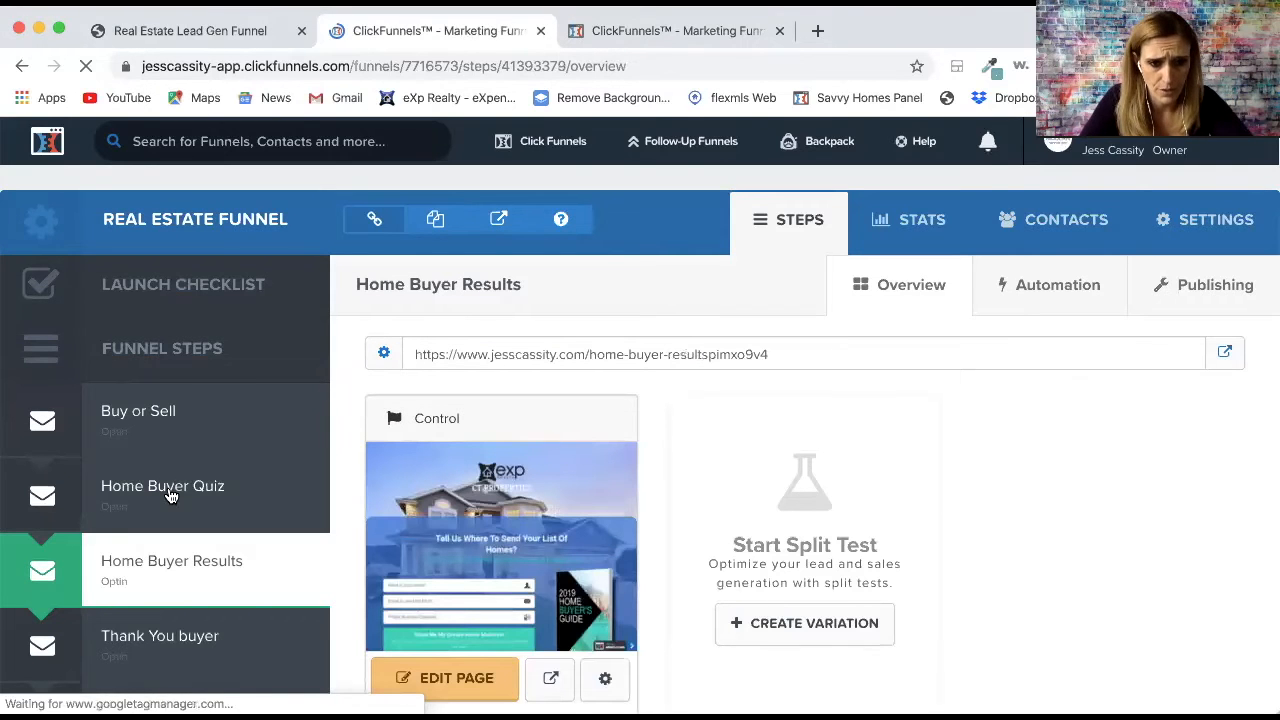
{"action": "scroll", "coordinate": [541, 505], "scroll_direction": "down", "scroll_amount": 2}
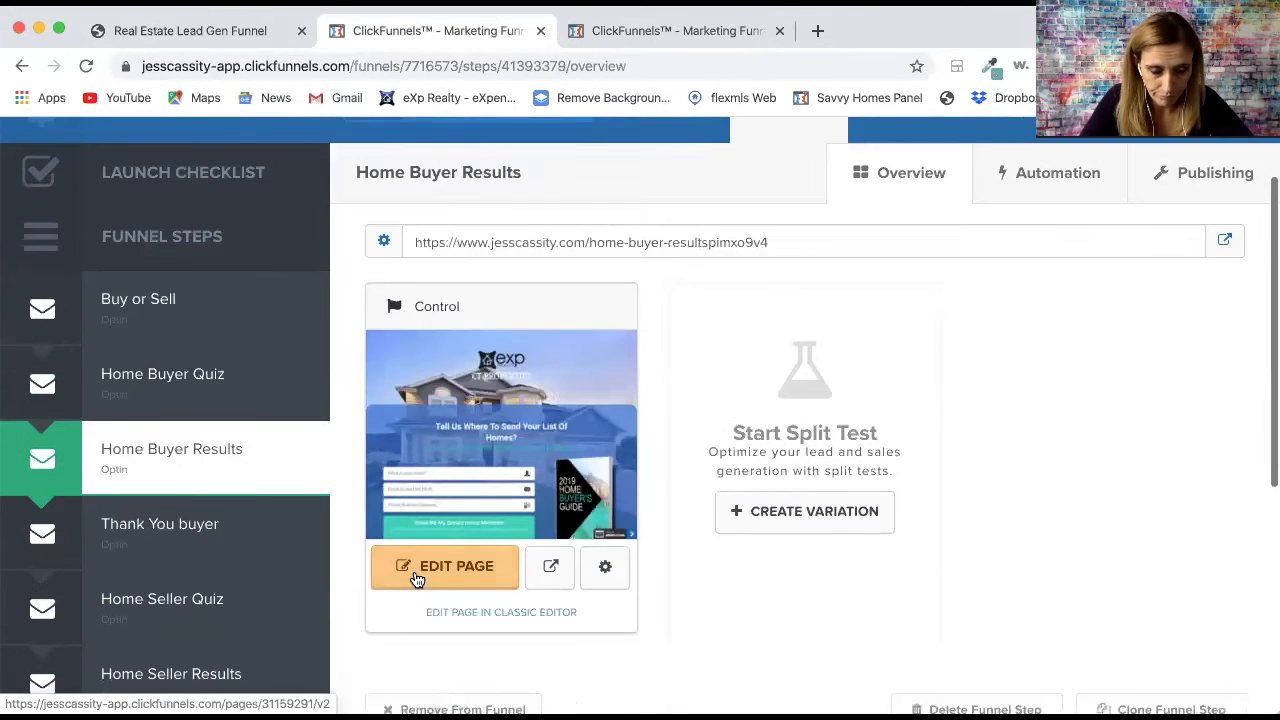
{"action": "left_click", "coordinate": [466, 561]}
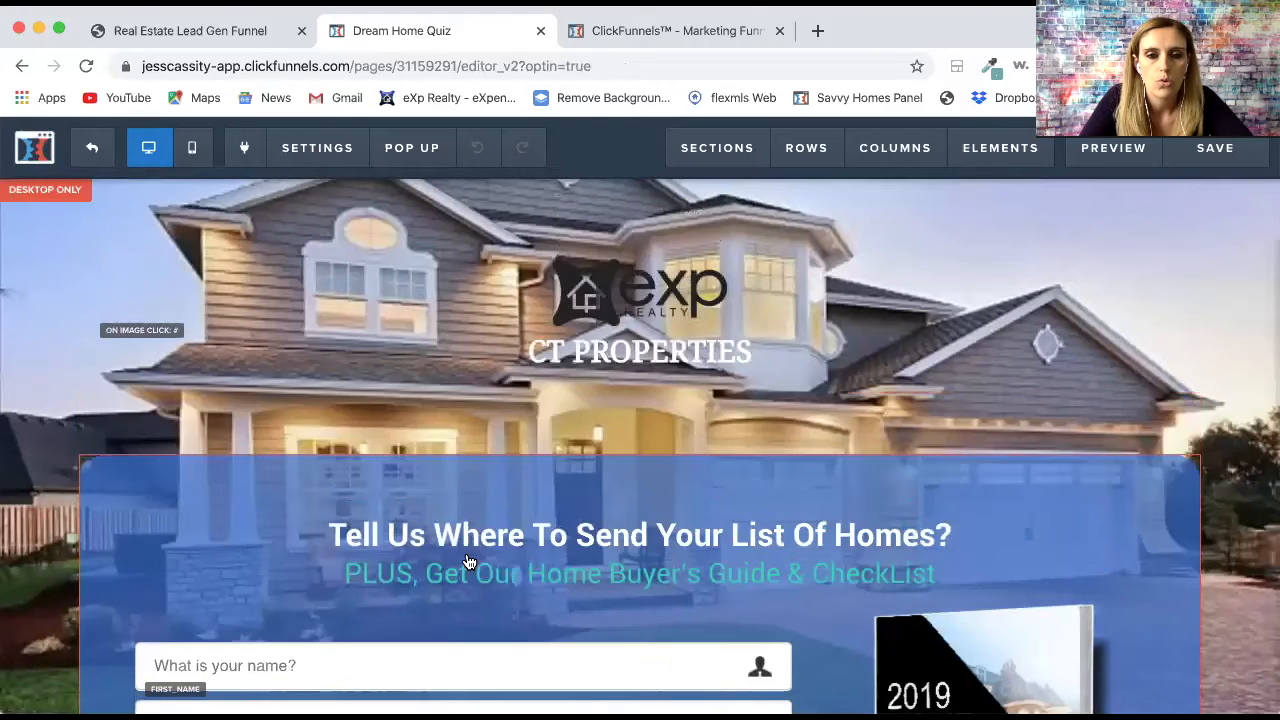
{"action": "scroll", "coordinate": [810, 485], "scroll_direction": "down", "scroll_amount": 5}
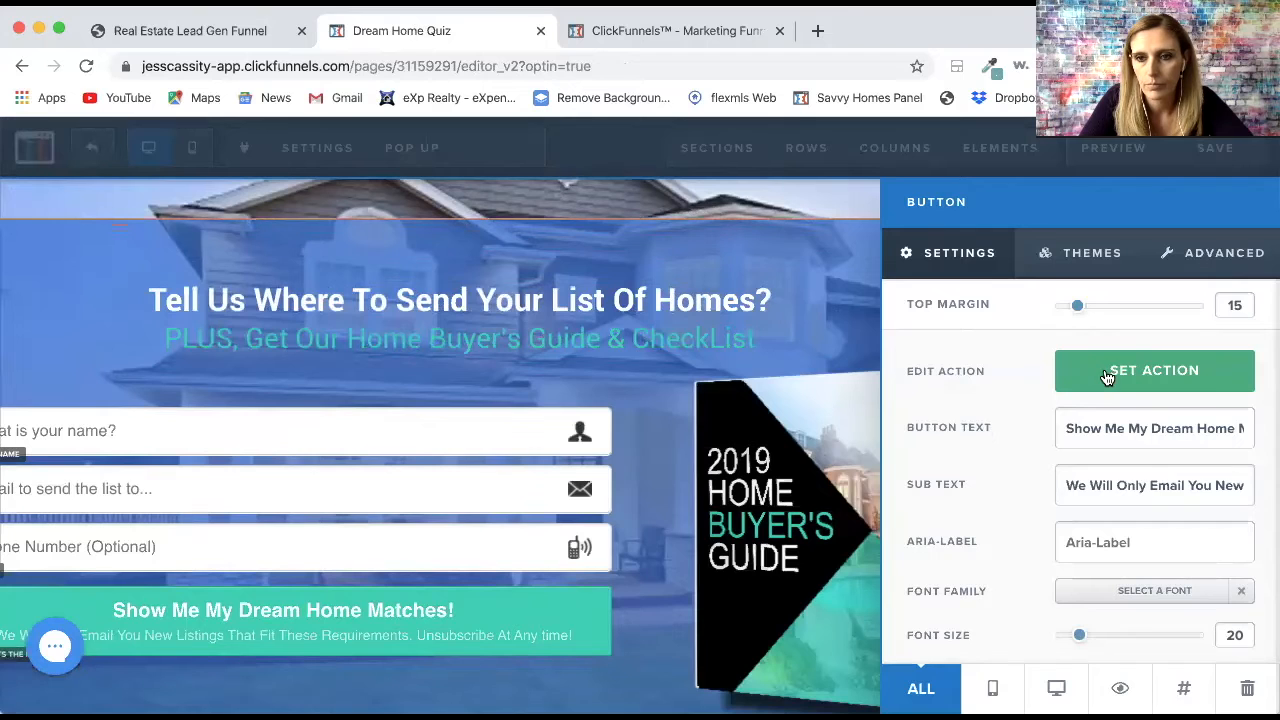
- Confirm the opt-in button's action is Submit Form, then look over the results page
{"action": "left_click", "coordinate": [1107, 373]}
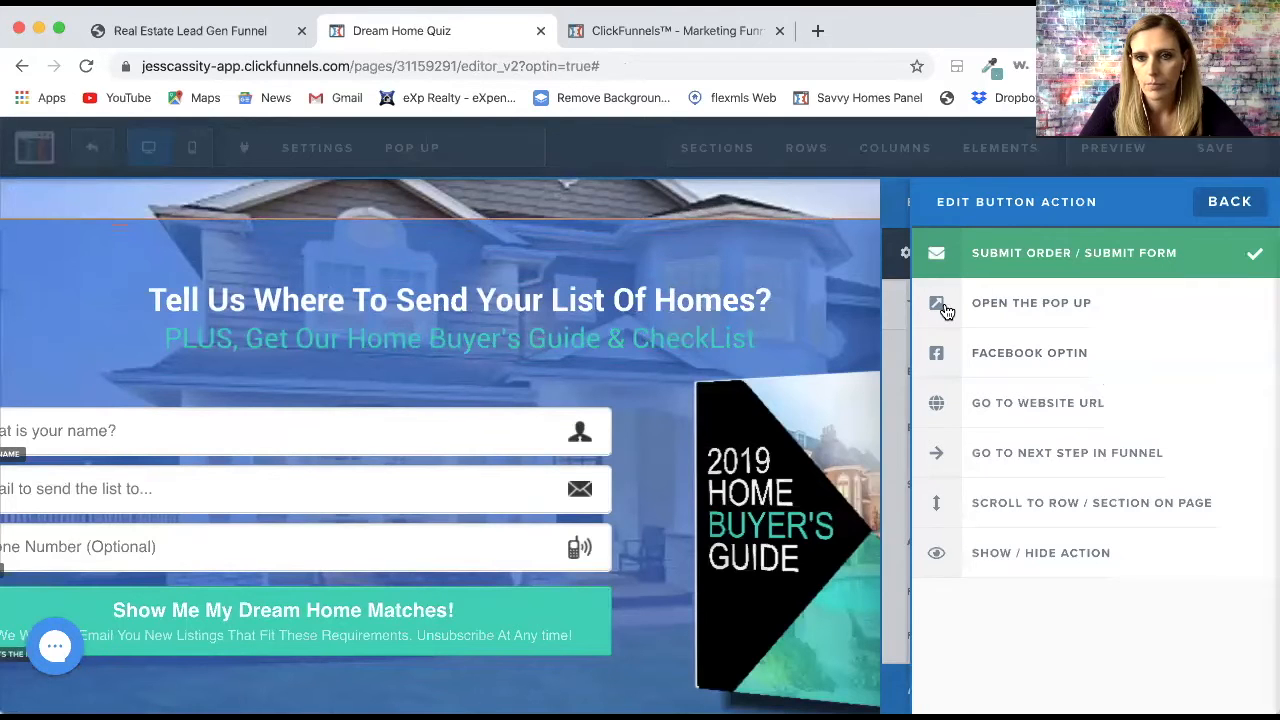
{"action": "left_click", "coordinate": [770, 292]}
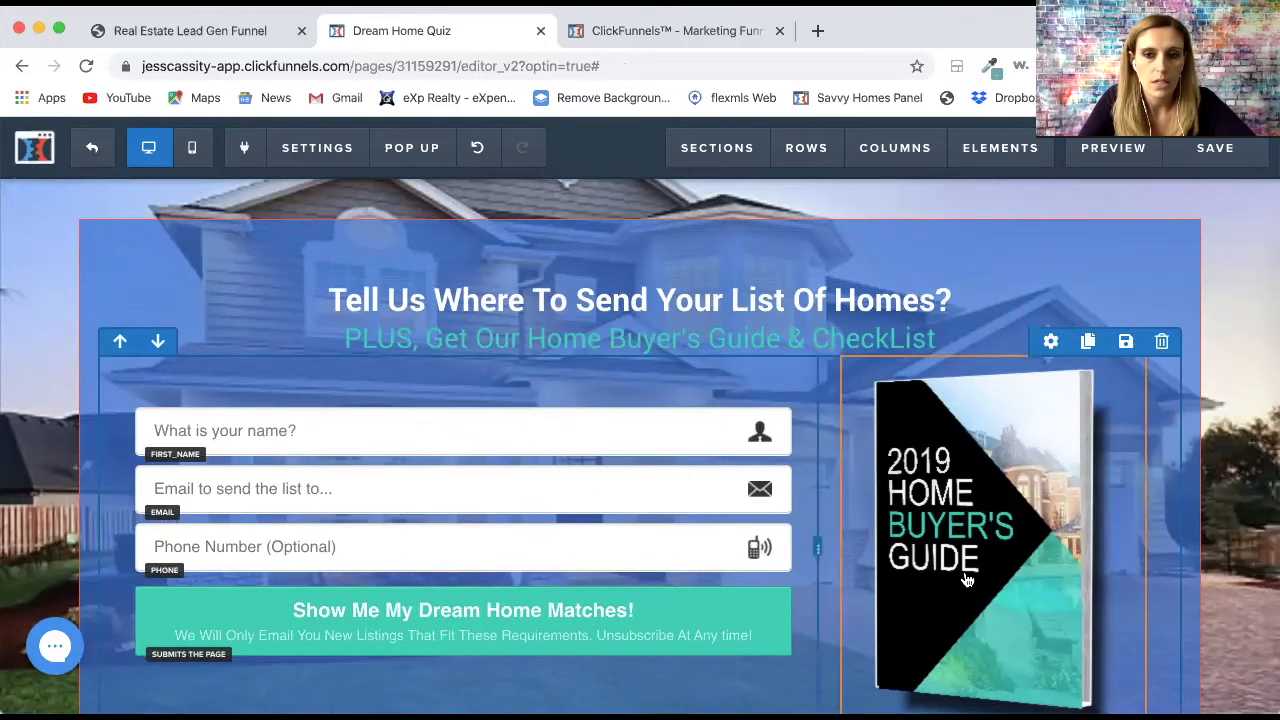
{"action": "scroll", "coordinate": [965, 578], "scroll_direction": "down", "scroll_amount": 3}
{"action": "scroll", "coordinate": [965, 578], "scroll_direction": "down", "scroll_amount": 1}
{"action": "scroll", "coordinate": [965, 578], "scroll_direction": "up", "scroll_amount": 3}
{"action": "scroll", "coordinate": [965, 578], "scroll_direction": "down", "scroll_amount": 3}
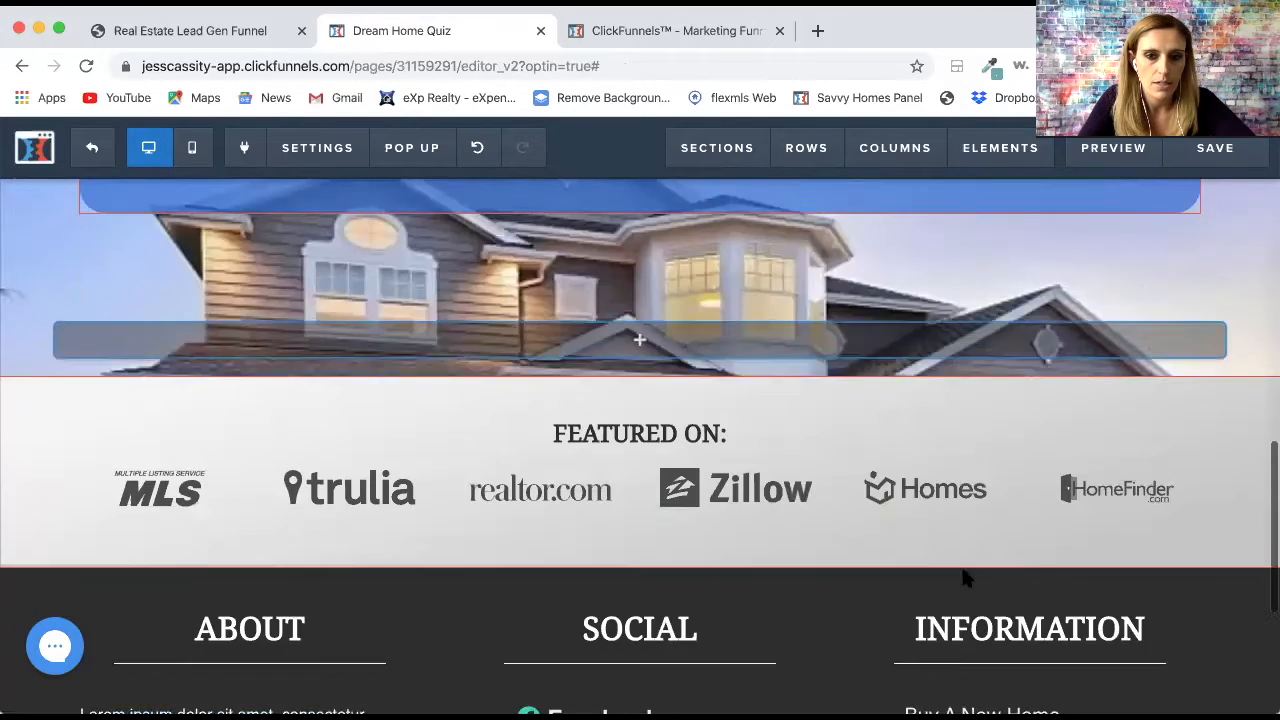
{"action": "scroll", "coordinate": [961, 564], "scroll_direction": "up", "scroll_amount": 4}
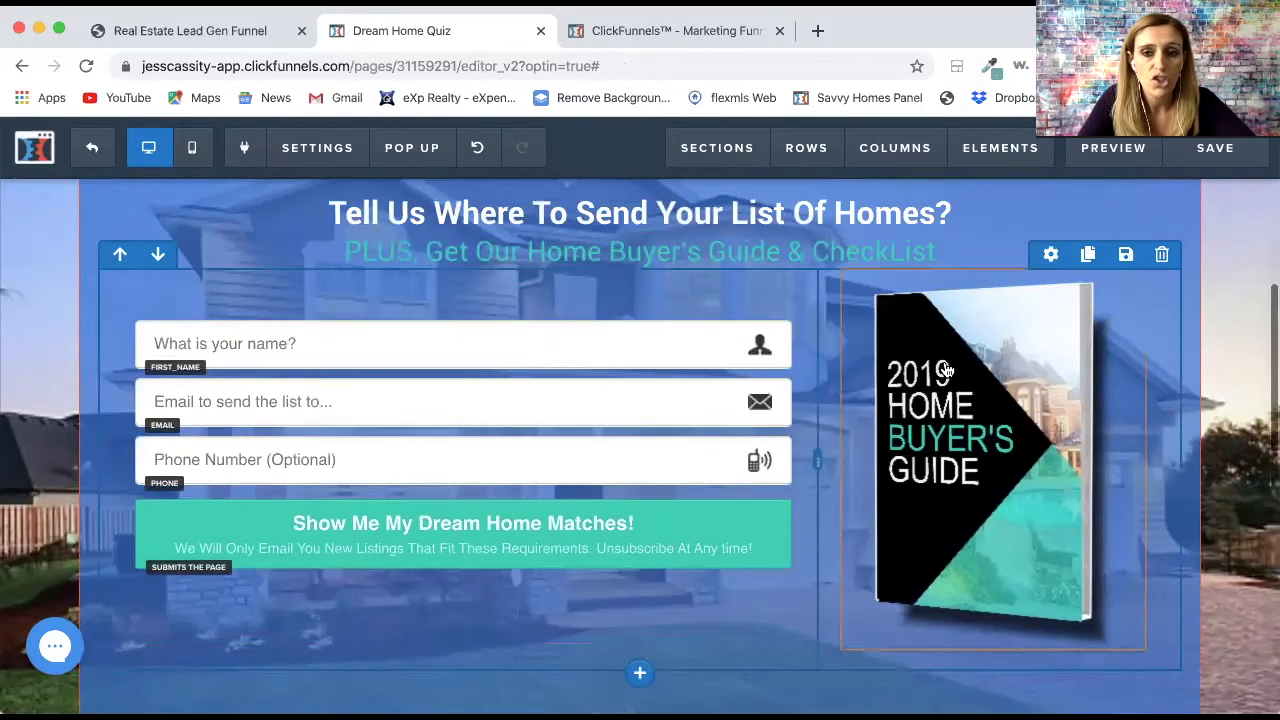
{"action": "mouse_move", "coordinate": [945, 370]}
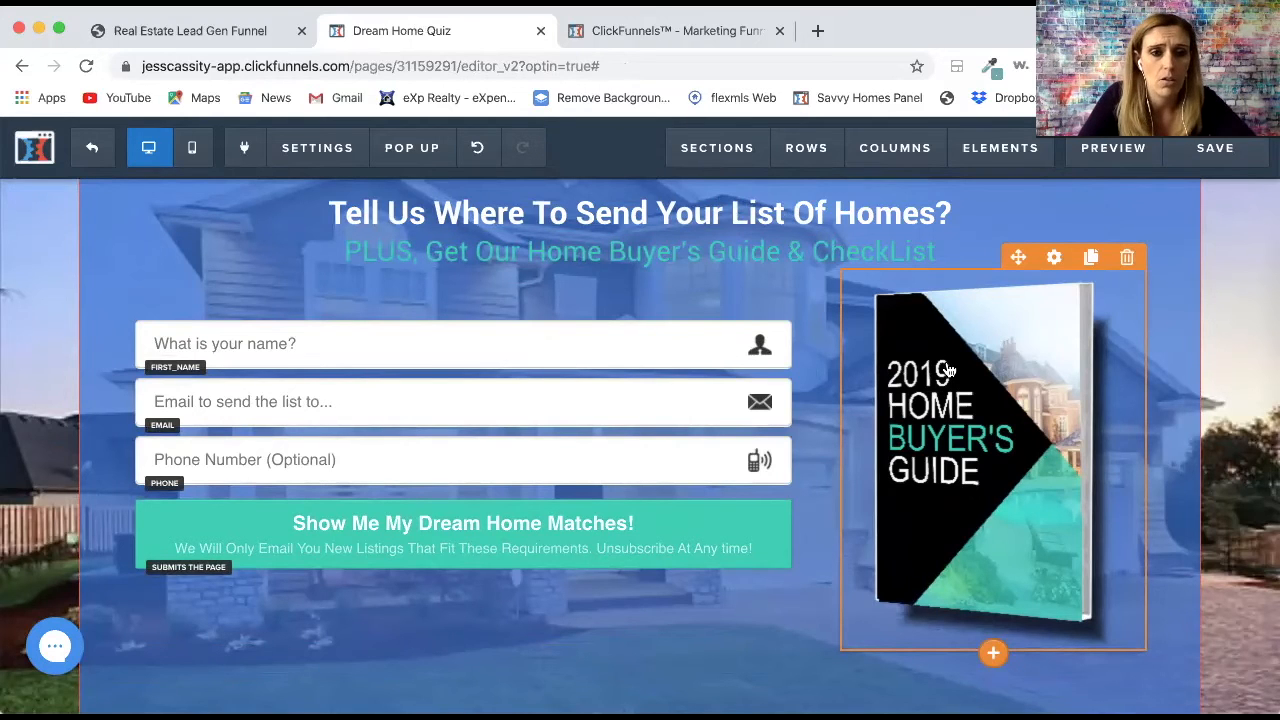
- Scroll through the rest of the Home Buyer Results page and exit the editor
{"action": "scroll", "coordinate": [948, 370], "scroll_direction": "down", "scroll_amount": 7}
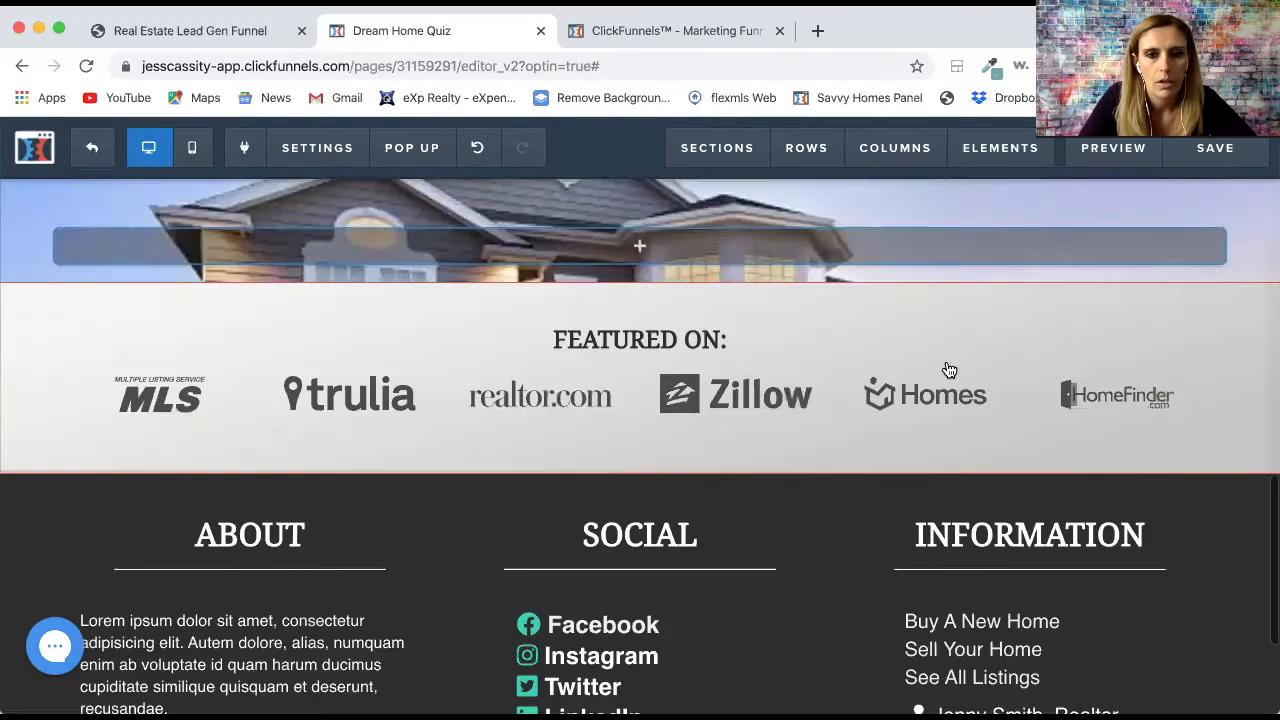
{"action": "scroll", "coordinate": [948, 370], "scroll_direction": "down", "scroll_amount": 3}
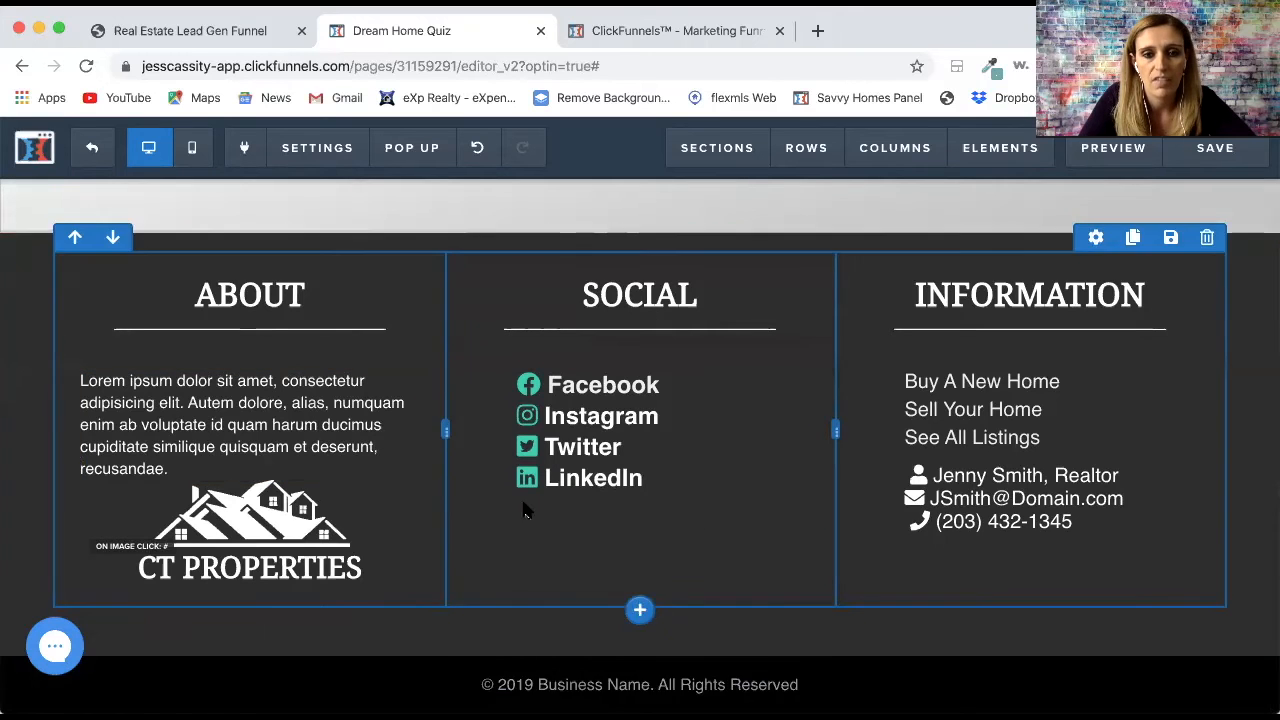
{"action": "scroll", "coordinate": [523, 503], "scroll_direction": "up", "scroll_amount": 15}
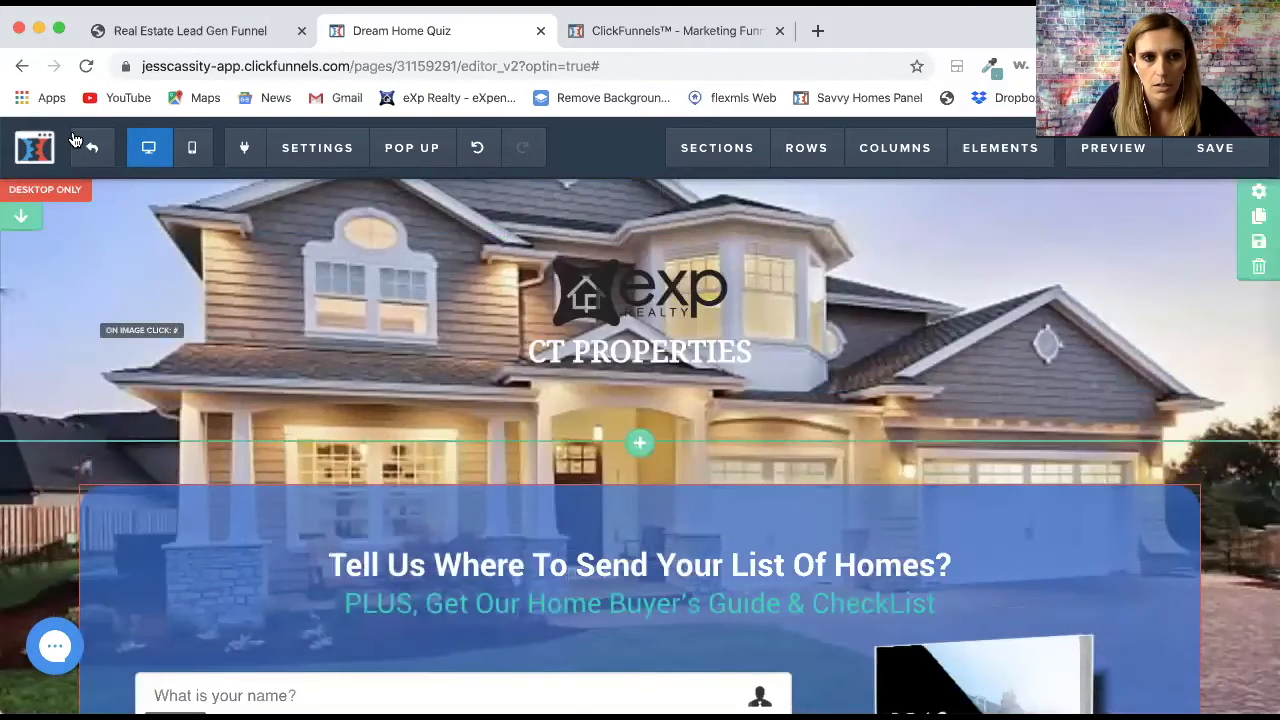
{"action": "left_click", "coordinate": [93, 149]}
- Leave the editor and open the Thank You buyer step's page
{"action": "left_click", "coordinate": [789, 272]}
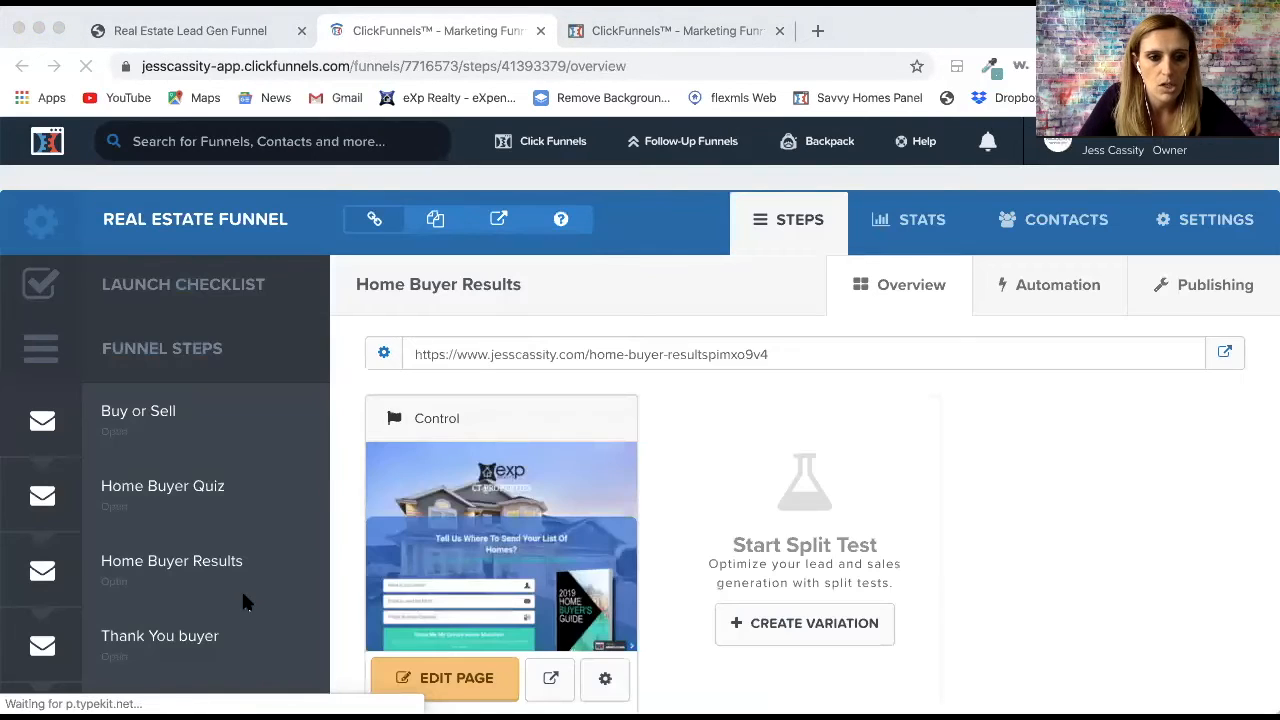
{"action": "left_click", "coordinate": [160, 641]}
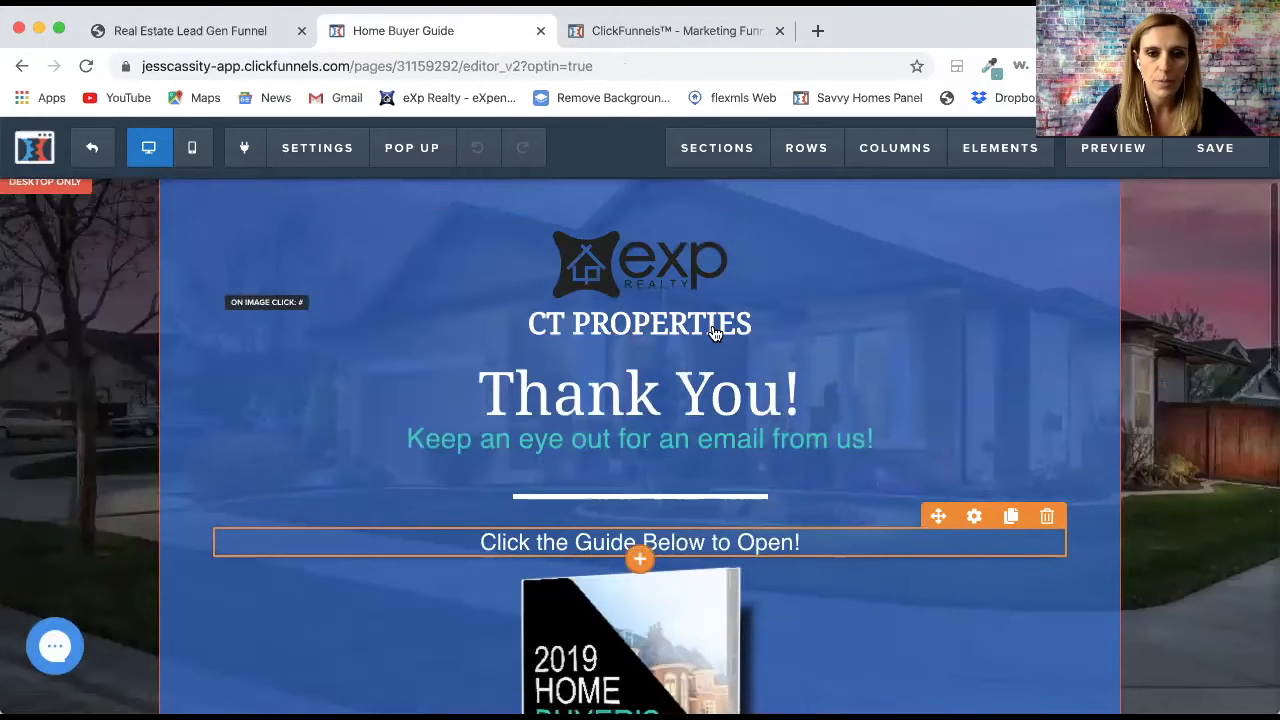
{"action": "scroll", "coordinate": [634, 623], "scroll_direction": "down", "scroll_amount": 5}
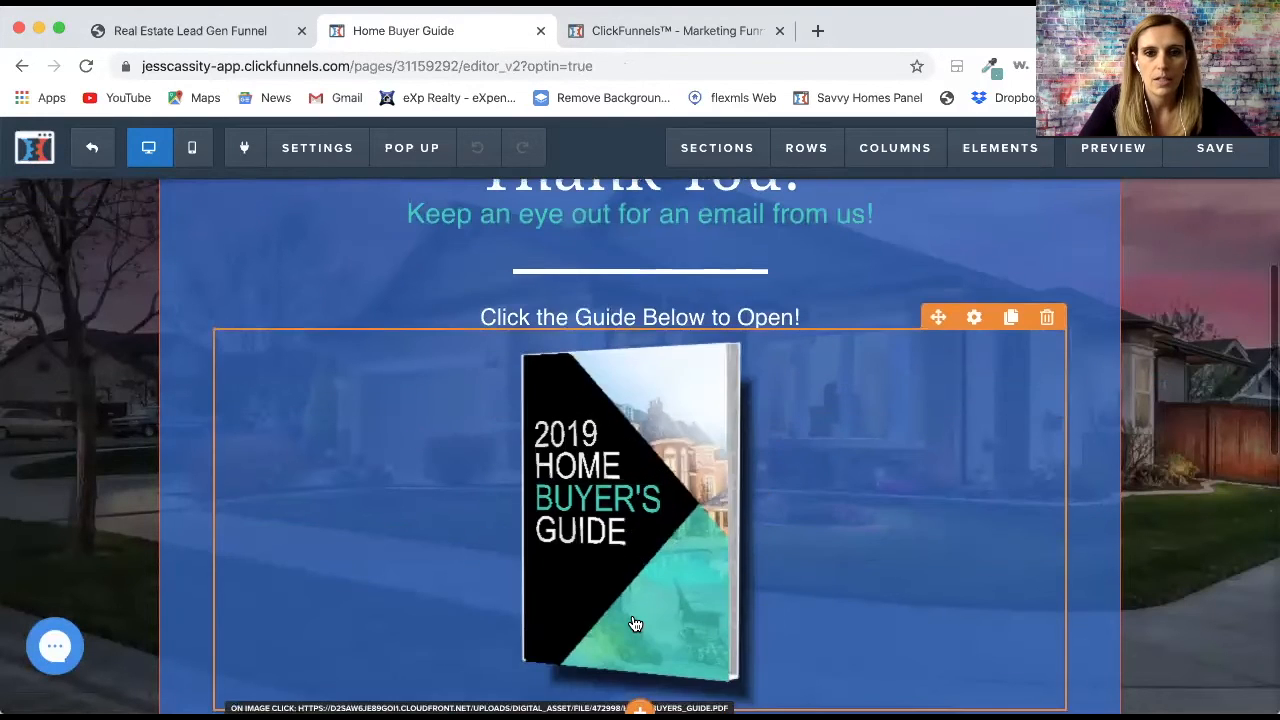
{"action": "scroll", "coordinate": [634, 623], "scroll_direction": "down", "scroll_amount": 4}
{"action": "scroll", "coordinate": [634, 623], "scroll_direction": "down", "scroll_amount": 2}
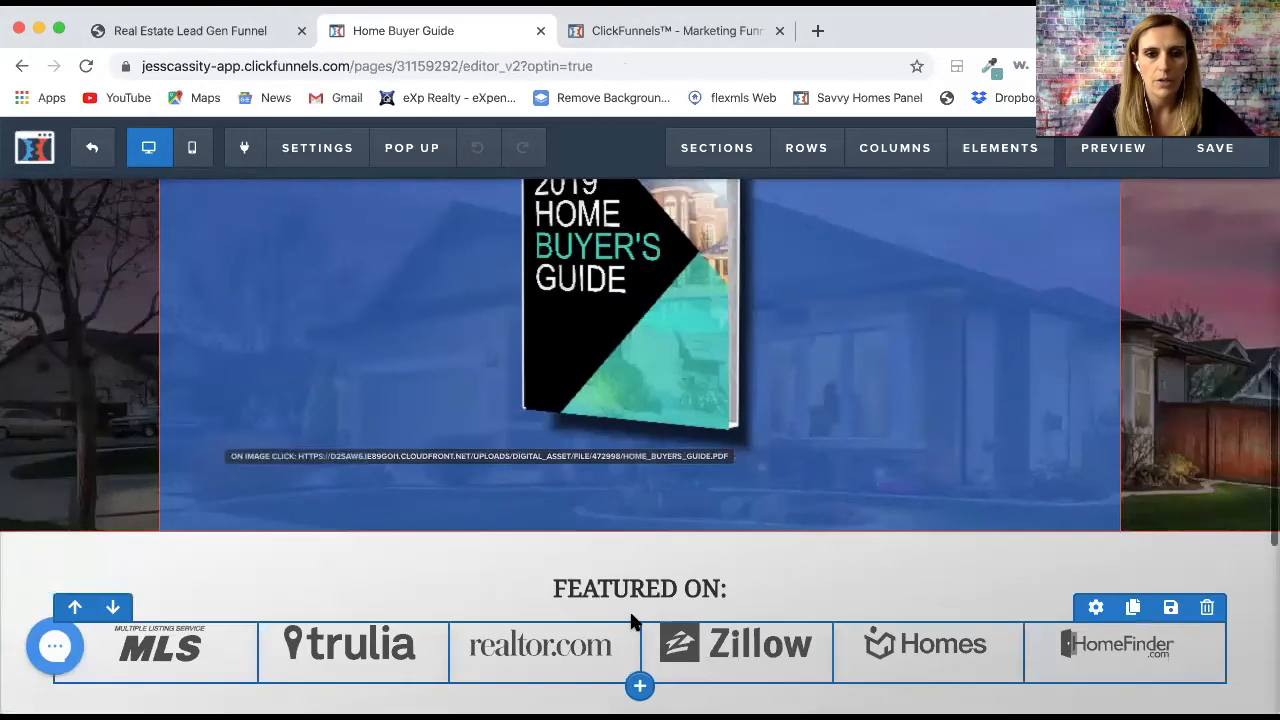
{"action": "scroll", "coordinate": [634, 620], "scroll_direction": "up", "scroll_amount": 6}
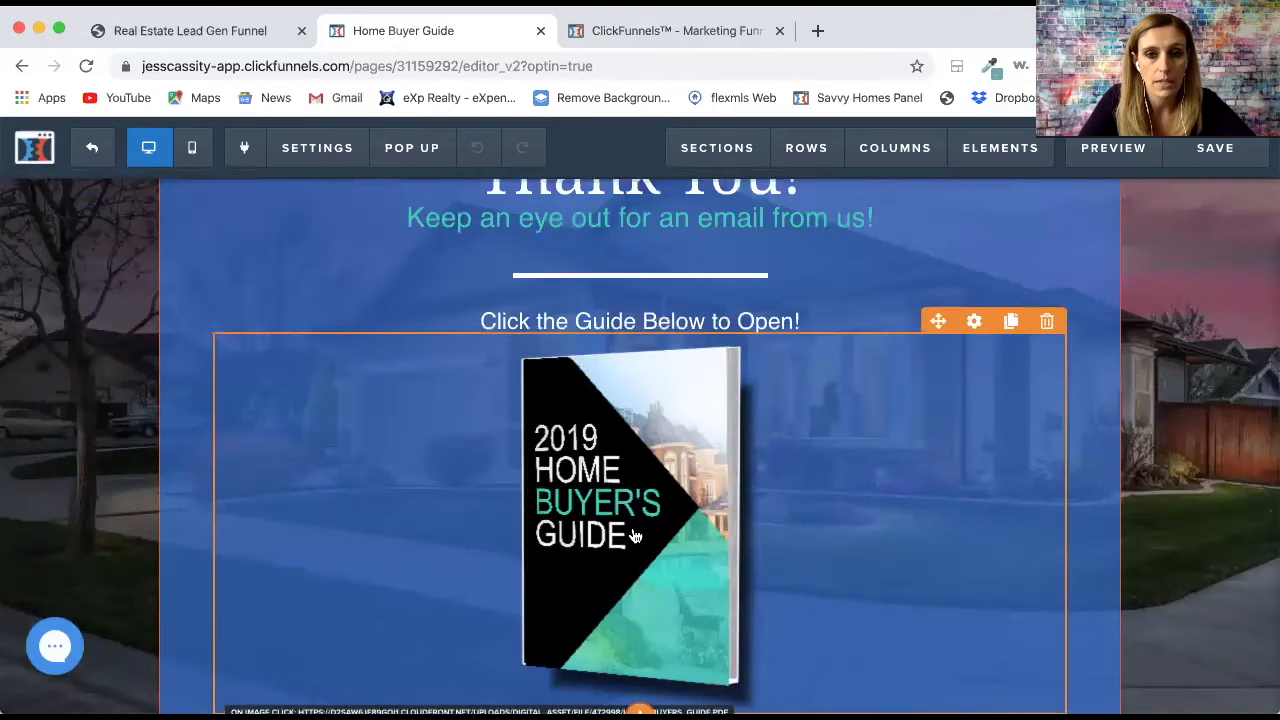
- Select the guide image's full PDF link URL, then go to the Home Seller Quiz tab
{"action": "left_click", "coordinate": [634, 537]}
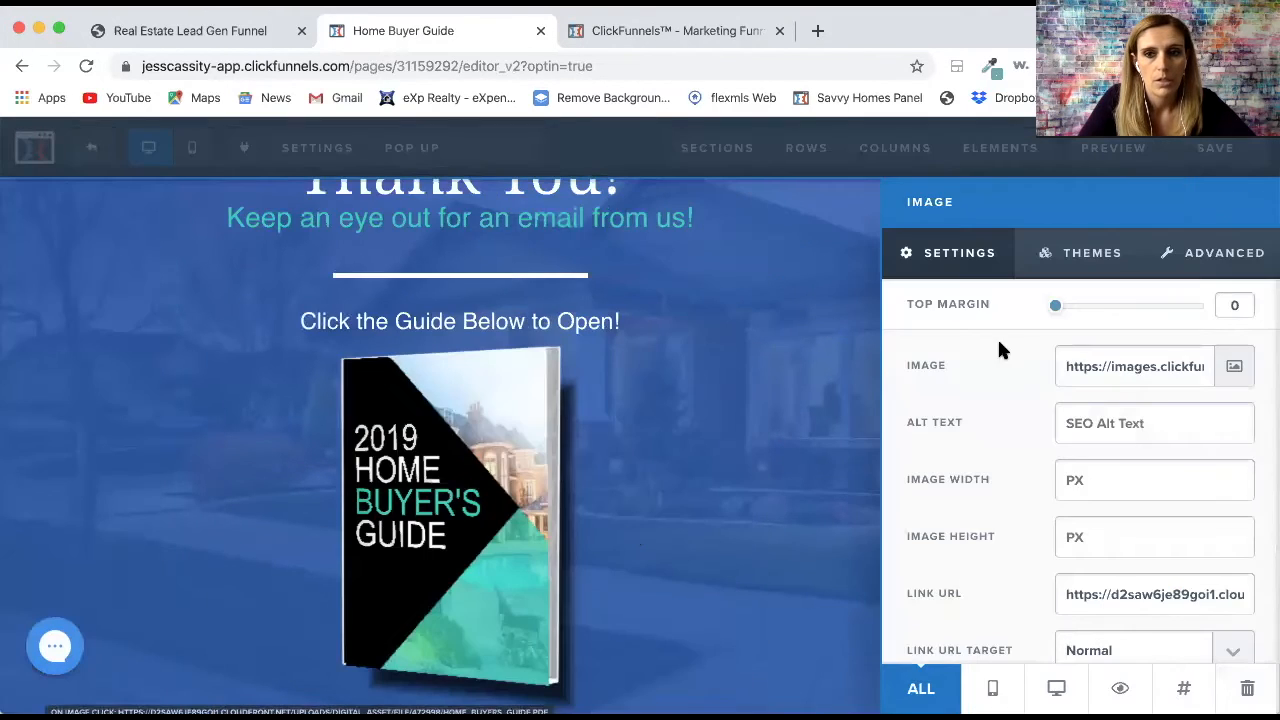
{"action": "scroll", "coordinate": [1174, 550], "scroll_direction": "down", "scroll_amount": 1}
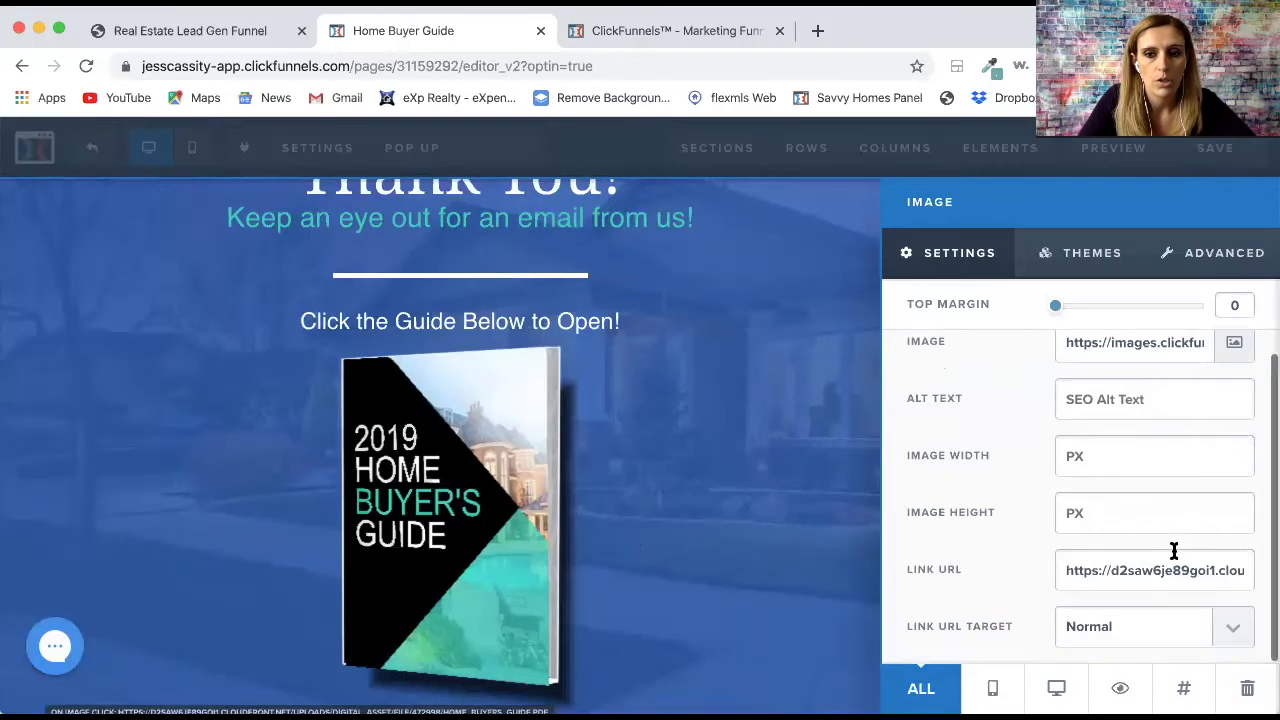
{"action": "triple_click", "coordinate": [1182, 570]}
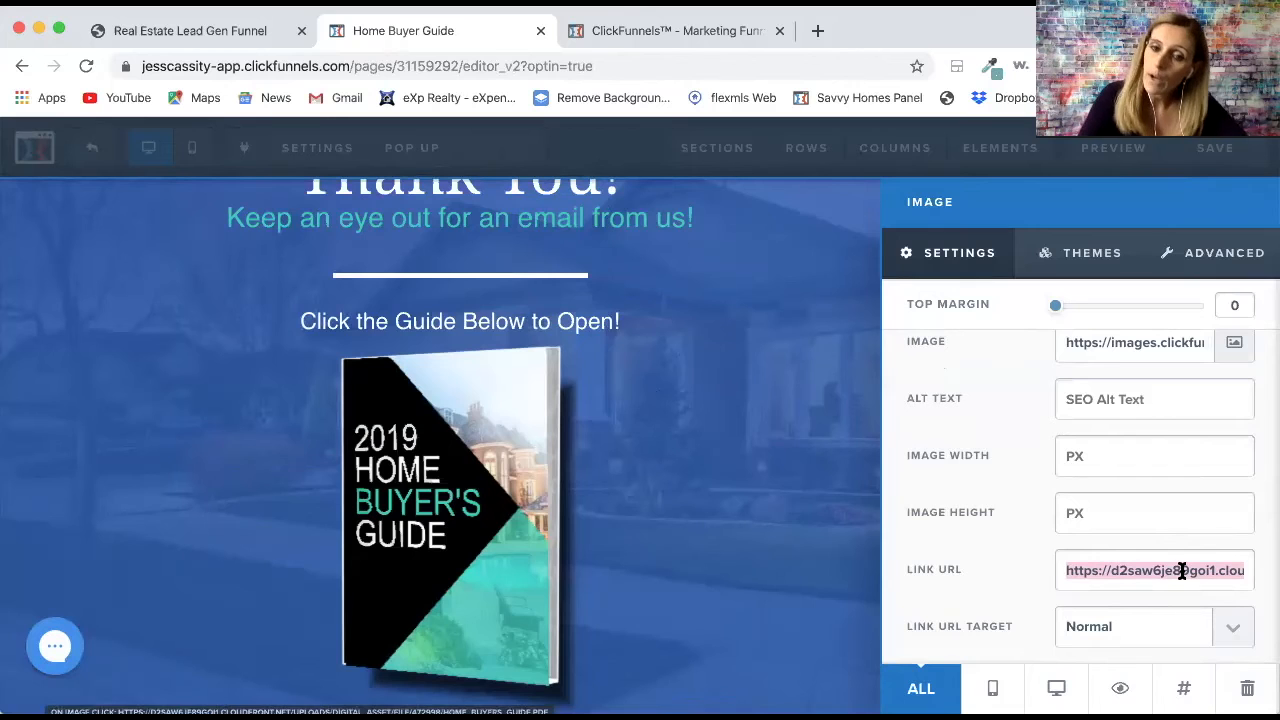
{"action": "left_click", "coordinate": [671, 25]}
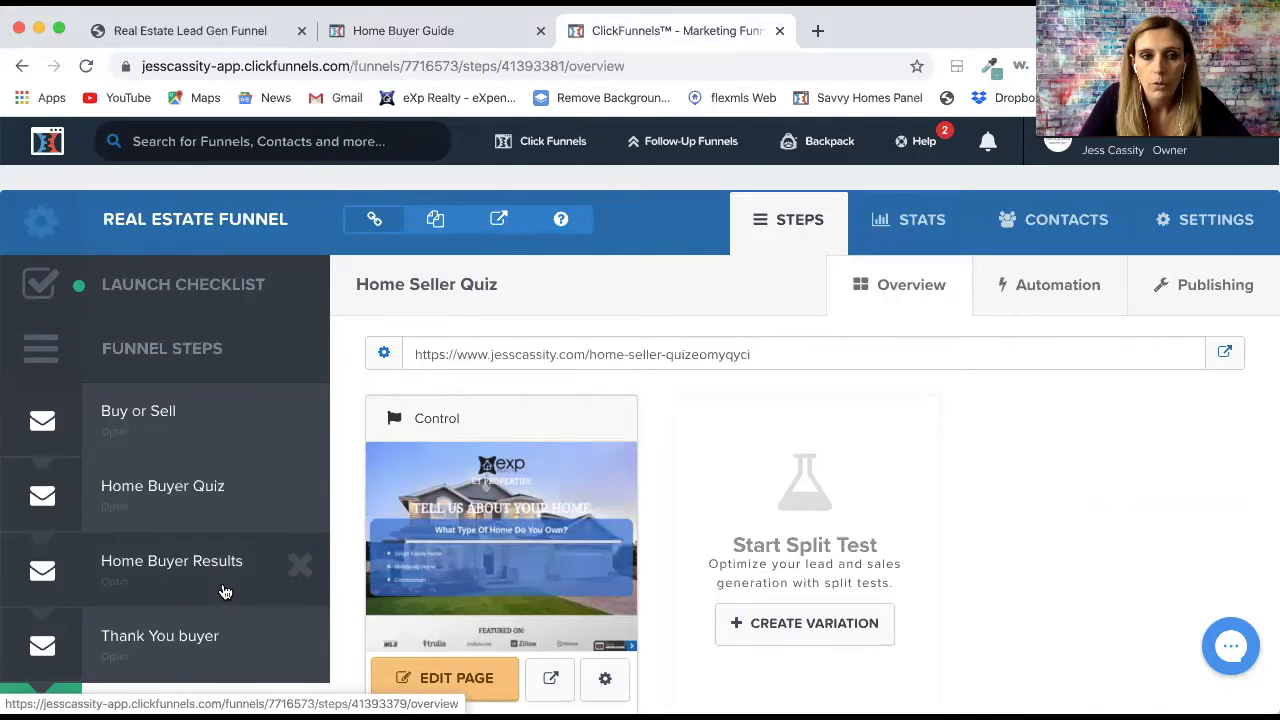
- Glance back at the Home Buyer Guide editor, then return to the Home Seller Quiz overview
{"action": "scroll", "coordinate": [225, 592], "scroll_direction": "down", "scroll_amount": 3}
{"action": "scroll", "coordinate": [224, 588], "scroll_direction": "down", "scroll_amount": 2}
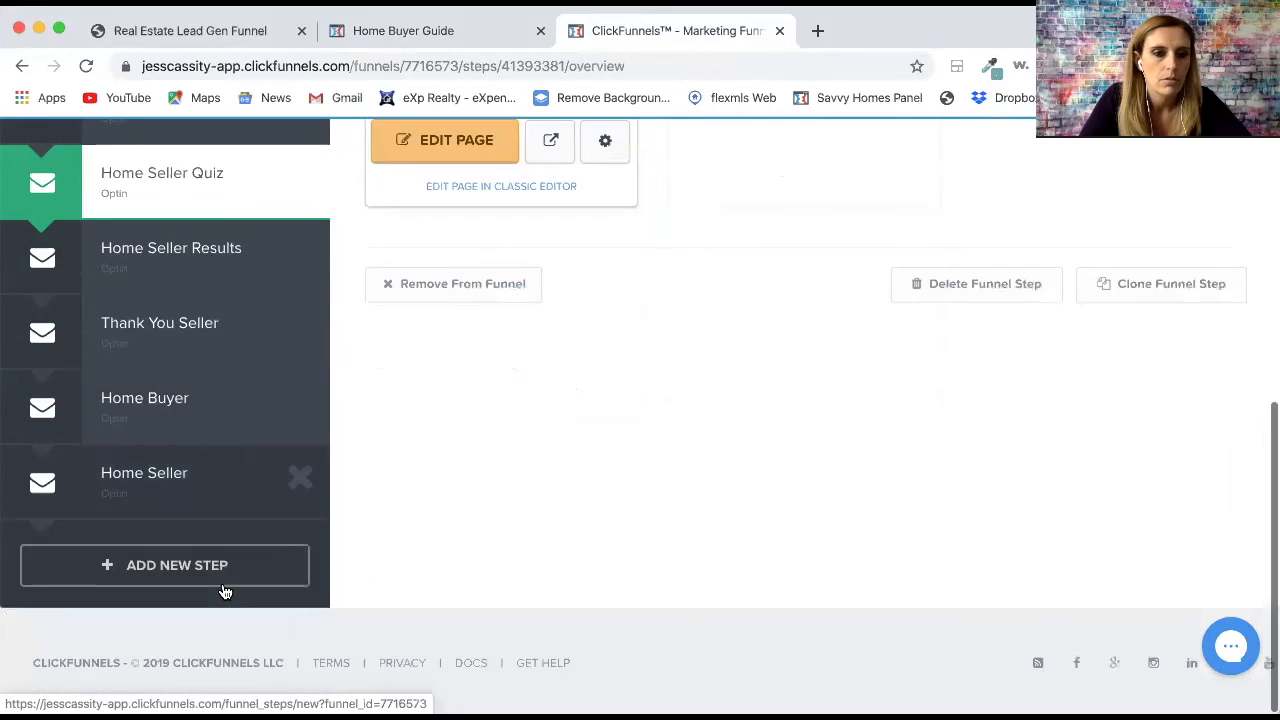
{"action": "scroll", "coordinate": [224, 591], "scroll_direction": "up", "scroll_amount": 5}
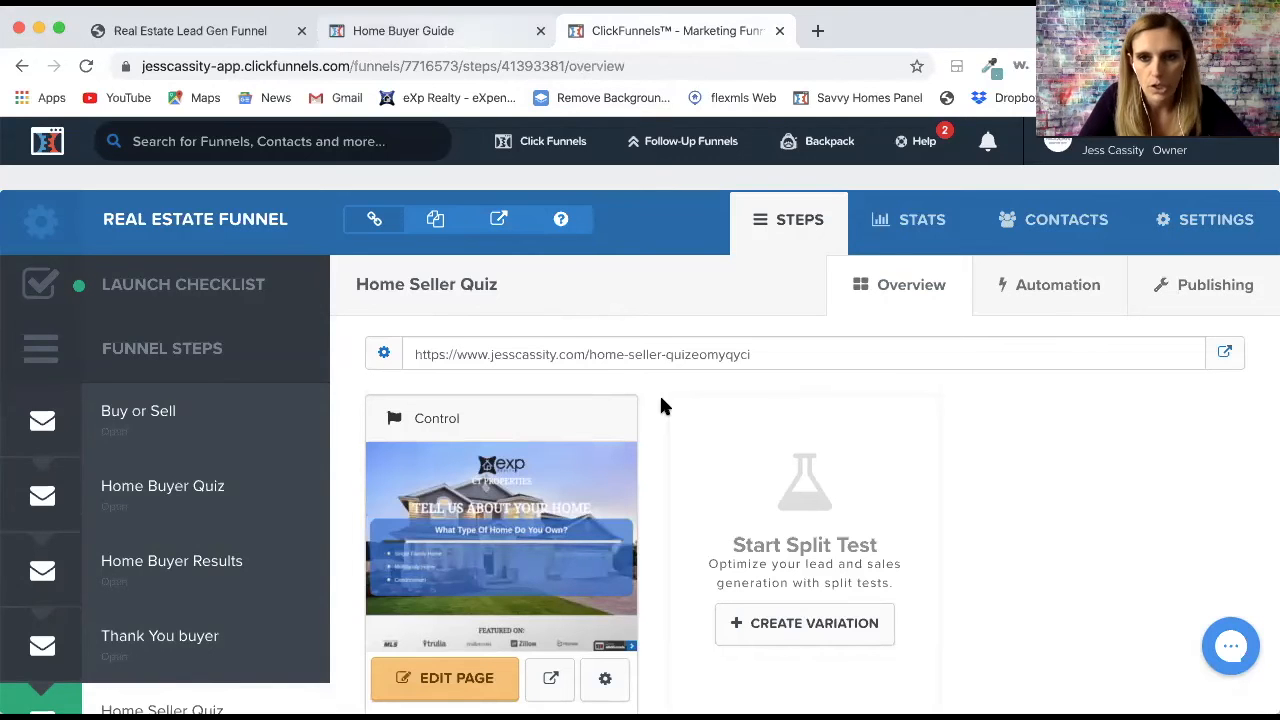
{"action": "left_click", "coordinate": [479, 30]}
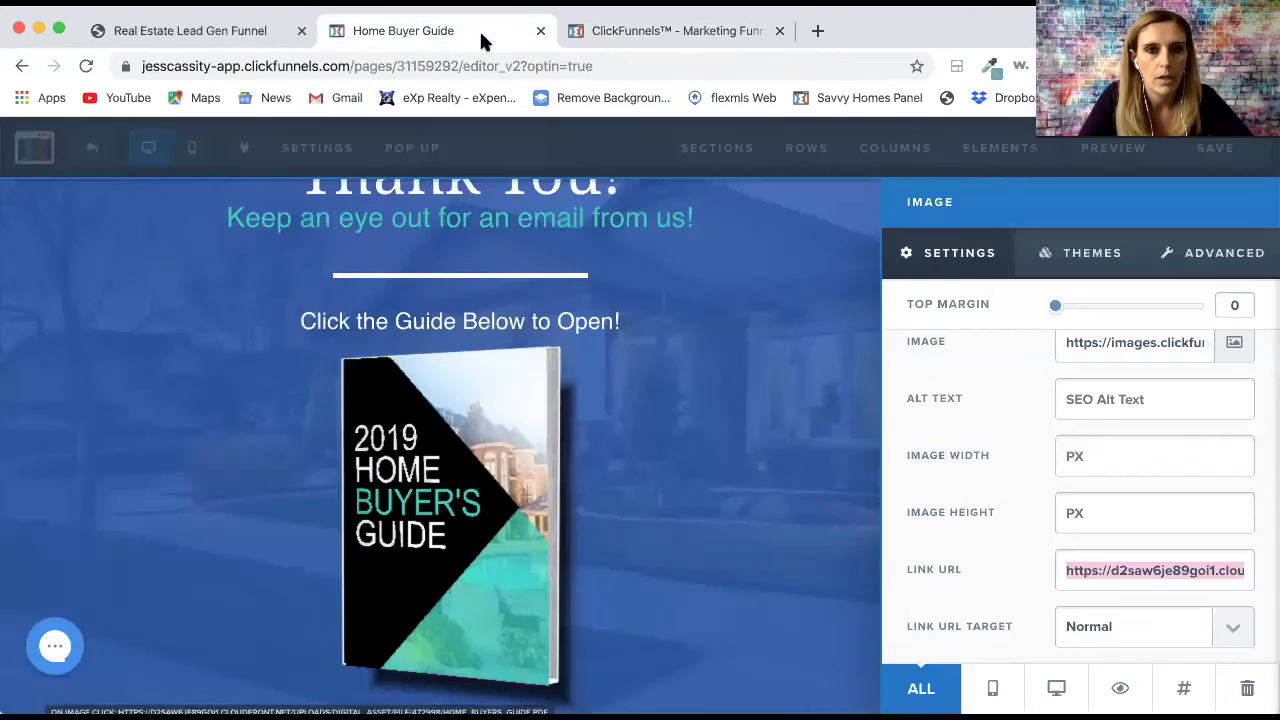
{"action": "left_click", "coordinate": [610, 31]}
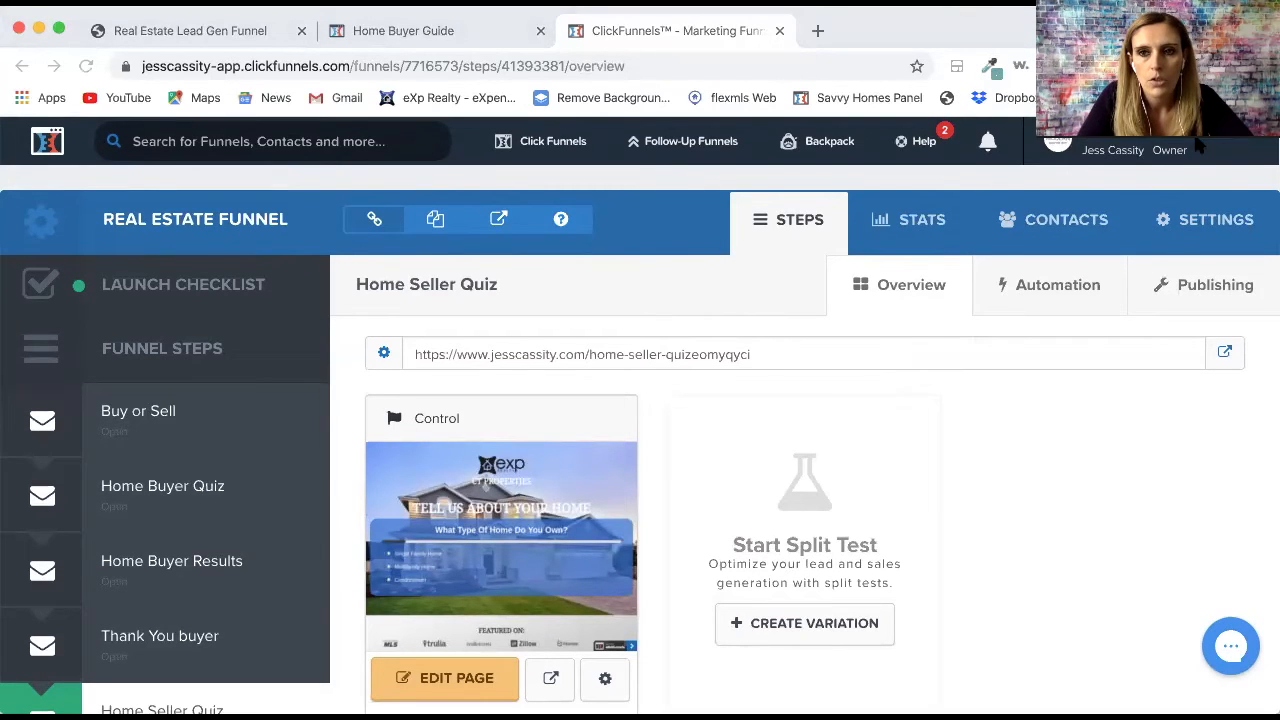
- Review the files in Account Settings' Digital Assets, then return to the Home Buyer Guide editor
{"action": "left_click", "coordinate": [1151, 151]}
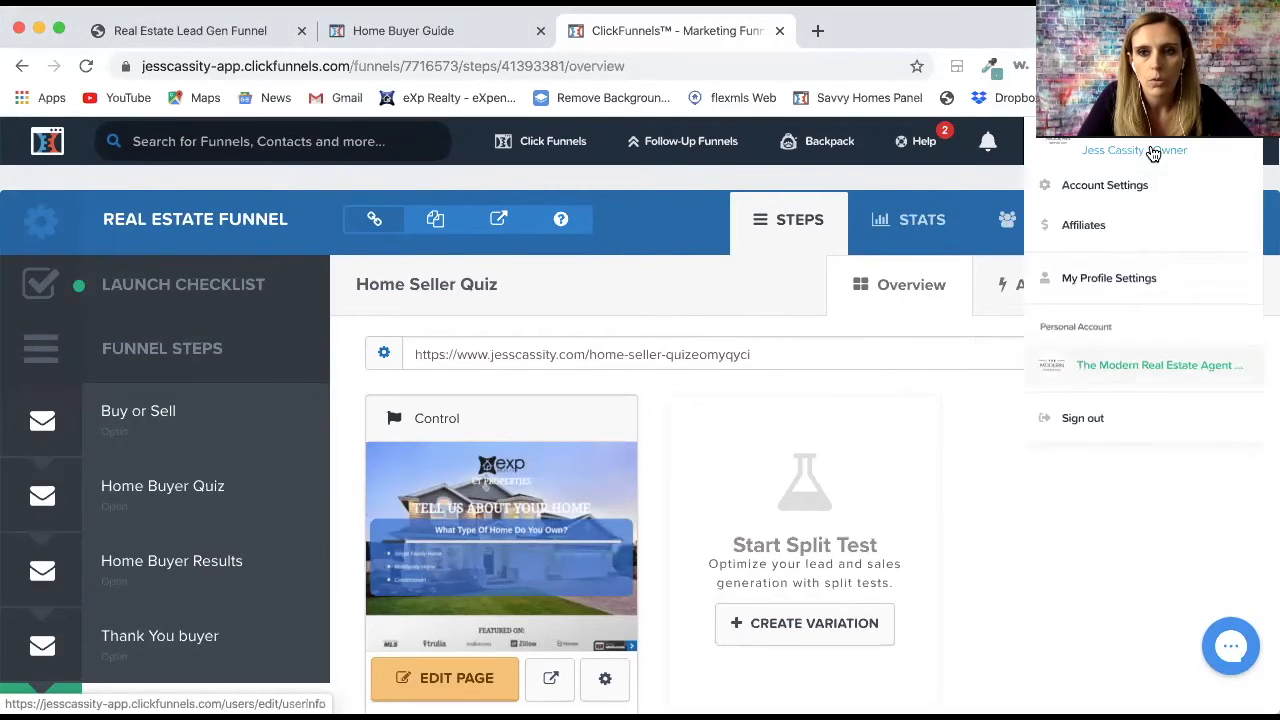
{"action": "left_click", "coordinate": [1097, 190]}
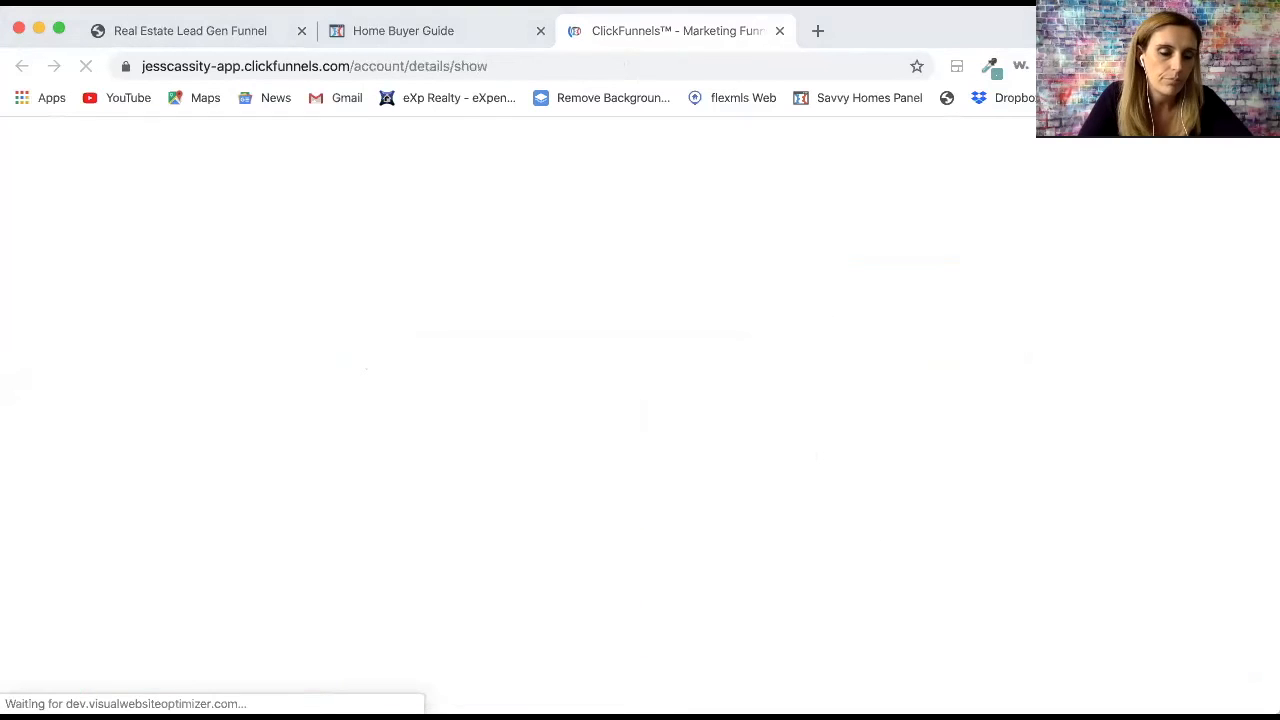
{"action": "scroll", "coordinate": [147, 582], "scroll_direction": "down", "scroll_amount": 2}
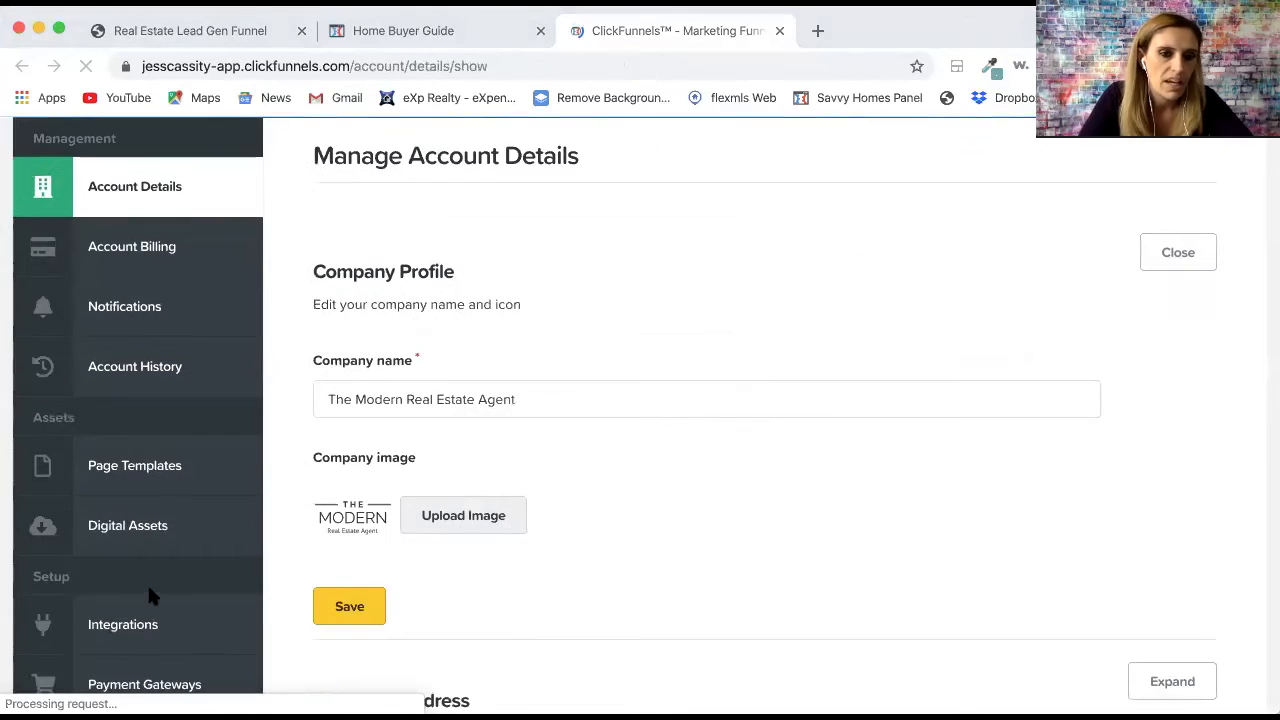
{"action": "left_click", "coordinate": [128, 518]}
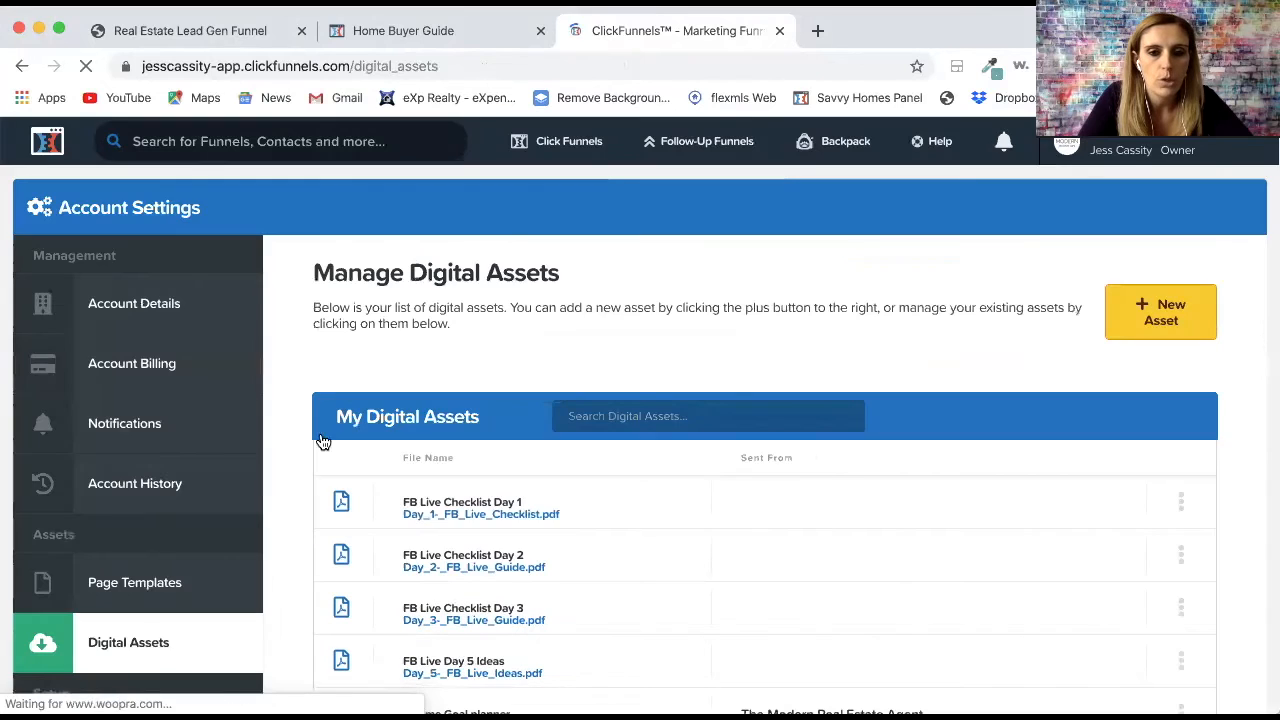
{"action": "scroll", "coordinate": [580, 578], "scroll_direction": "down", "scroll_amount": 5}
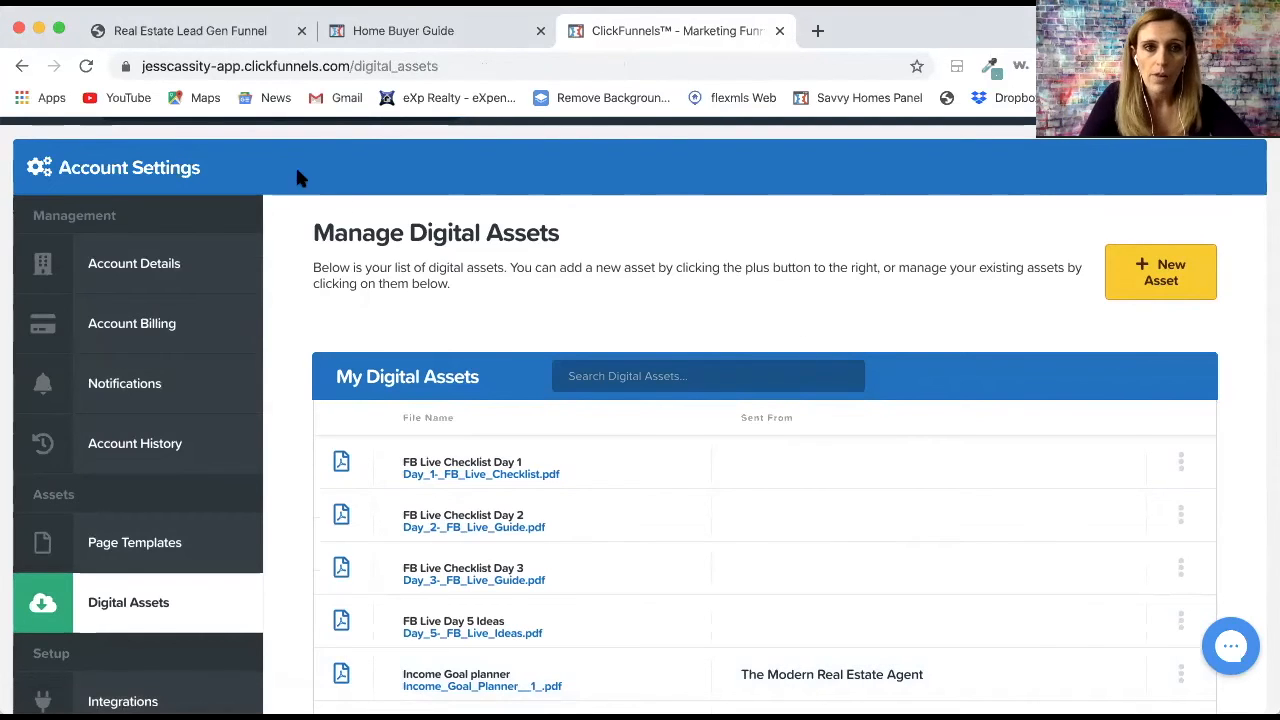
{"action": "left_click", "coordinate": [420, 30]}
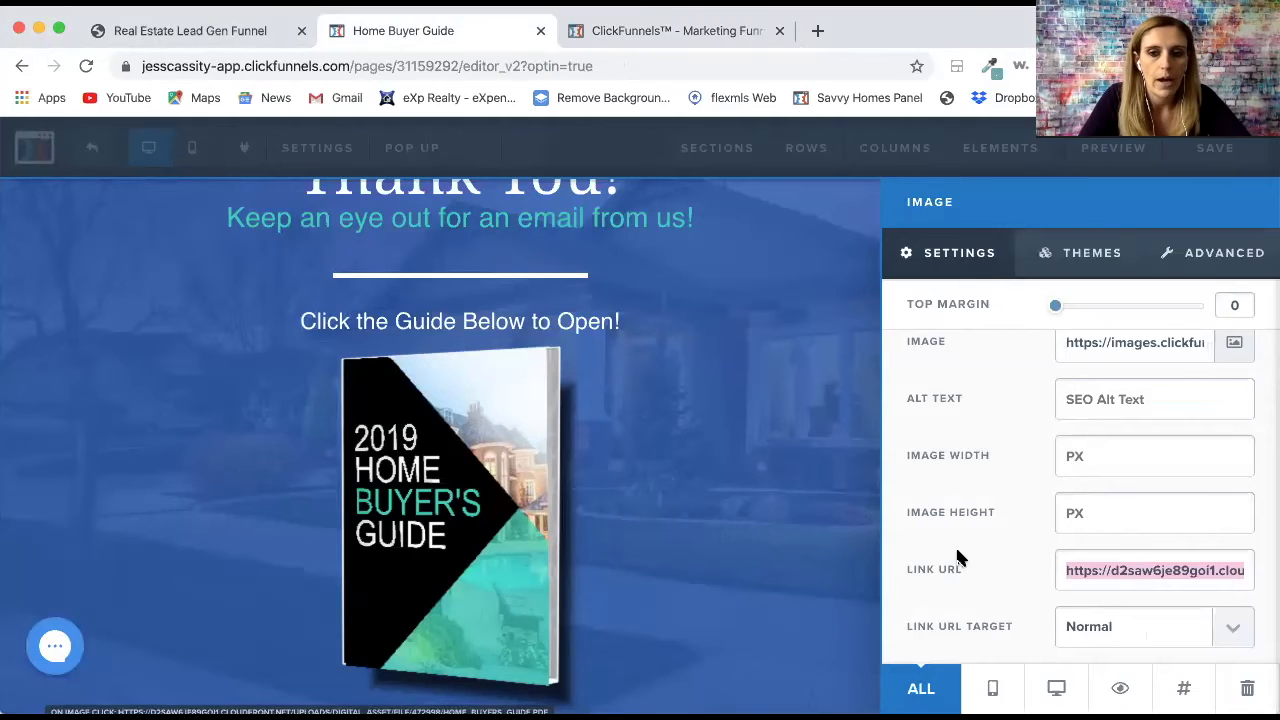
- Close the image settings, scroll the Home Buyer Guide page to its footer, then exit
{"action": "left_click", "coordinate": [795, 577]}
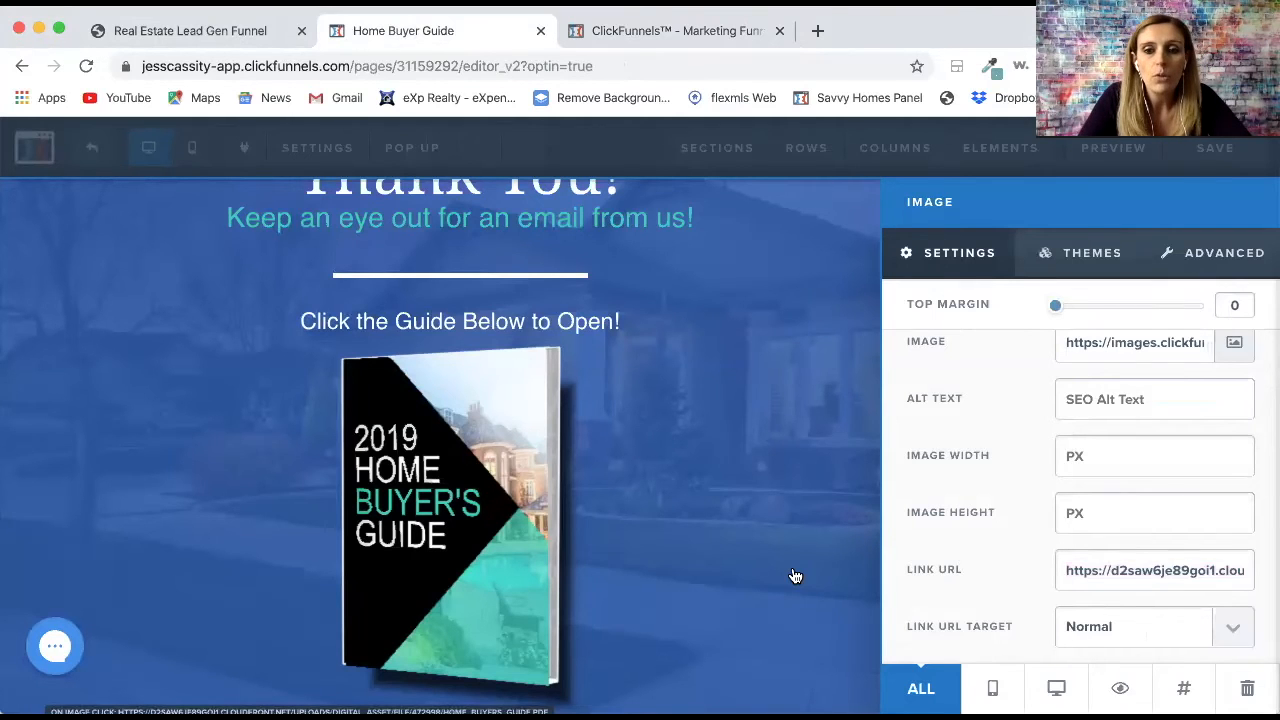
{"action": "scroll", "coordinate": [795, 576], "scroll_direction": "down", "scroll_amount": 3}
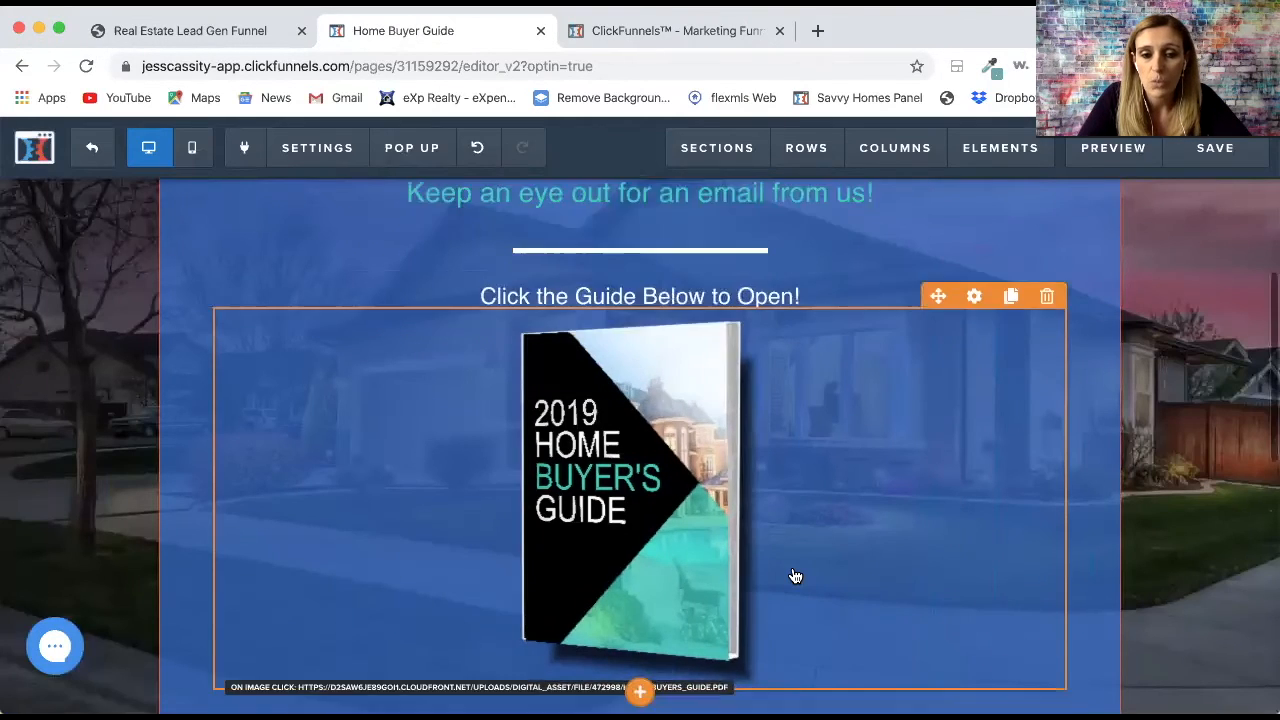
{"action": "scroll", "coordinate": [795, 576], "scroll_direction": "up", "scroll_amount": 4}
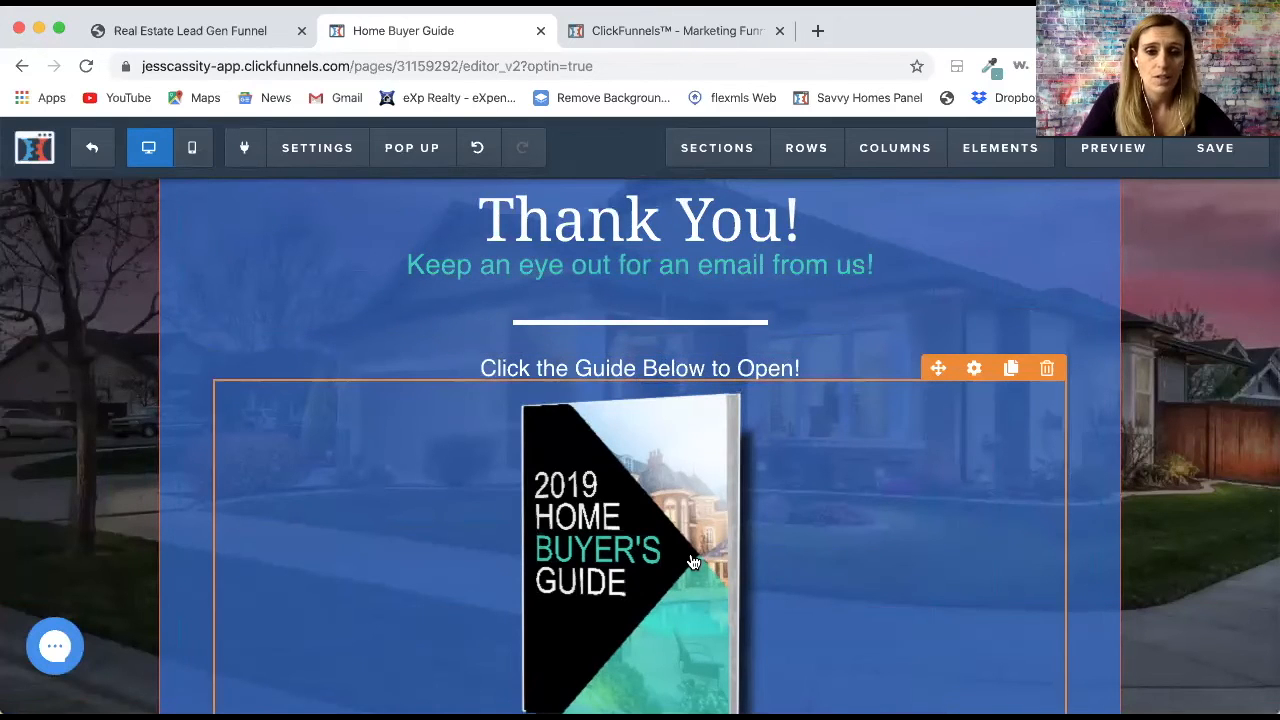
{"action": "scroll", "coordinate": [692, 562], "scroll_direction": "down", "scroll_amount": 15}
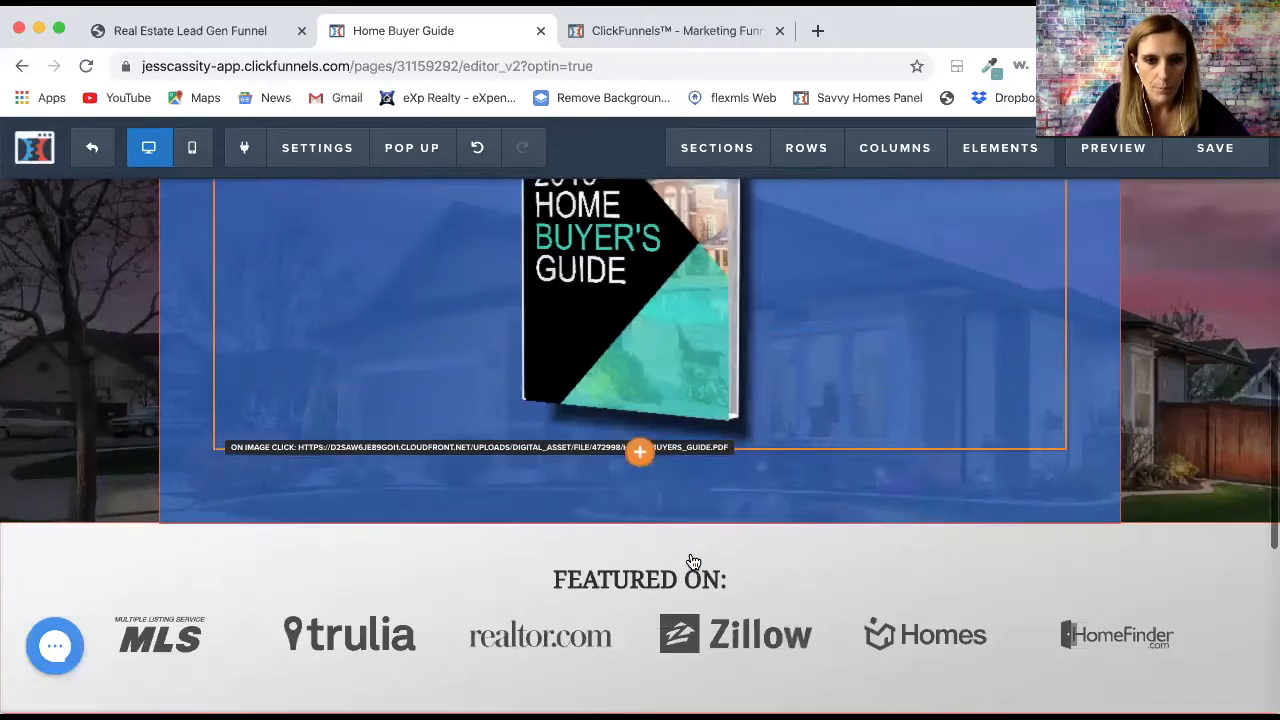
{"action": "scroll", "coordinate": [692, 562], "scroll_direction": "down", "scroll_amount": 2}
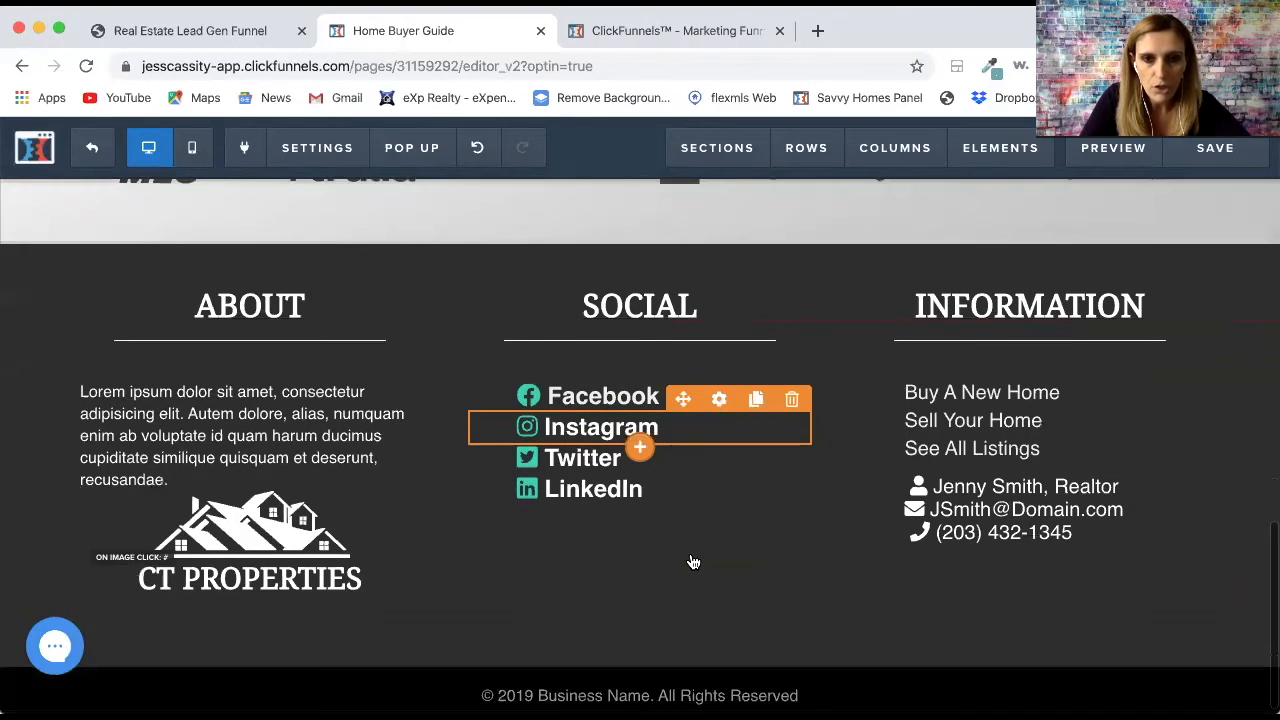
{"action": "scroll", "coordinate": [642, 491], "scroll_direction": "down", "scroll_amount": 1}
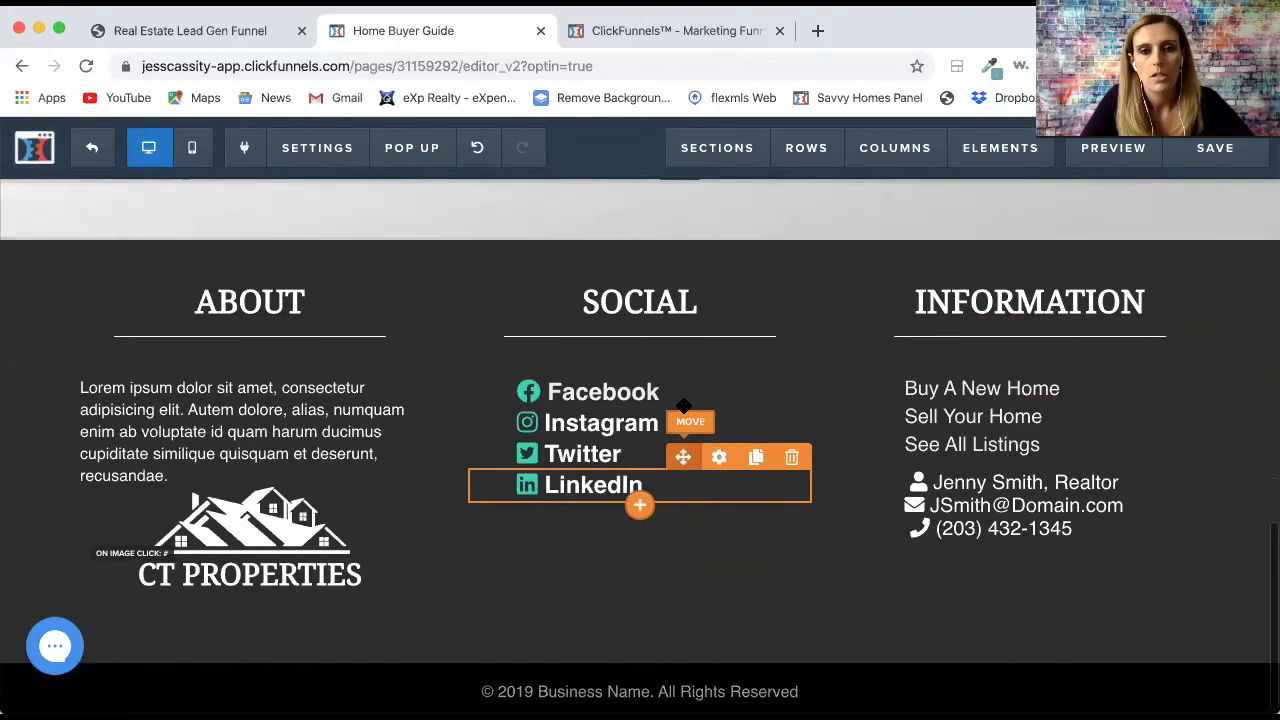
{"action": "scroll", "coordinate": [684, 406], "scroll_direction": "up", "scroll_amount": 18}
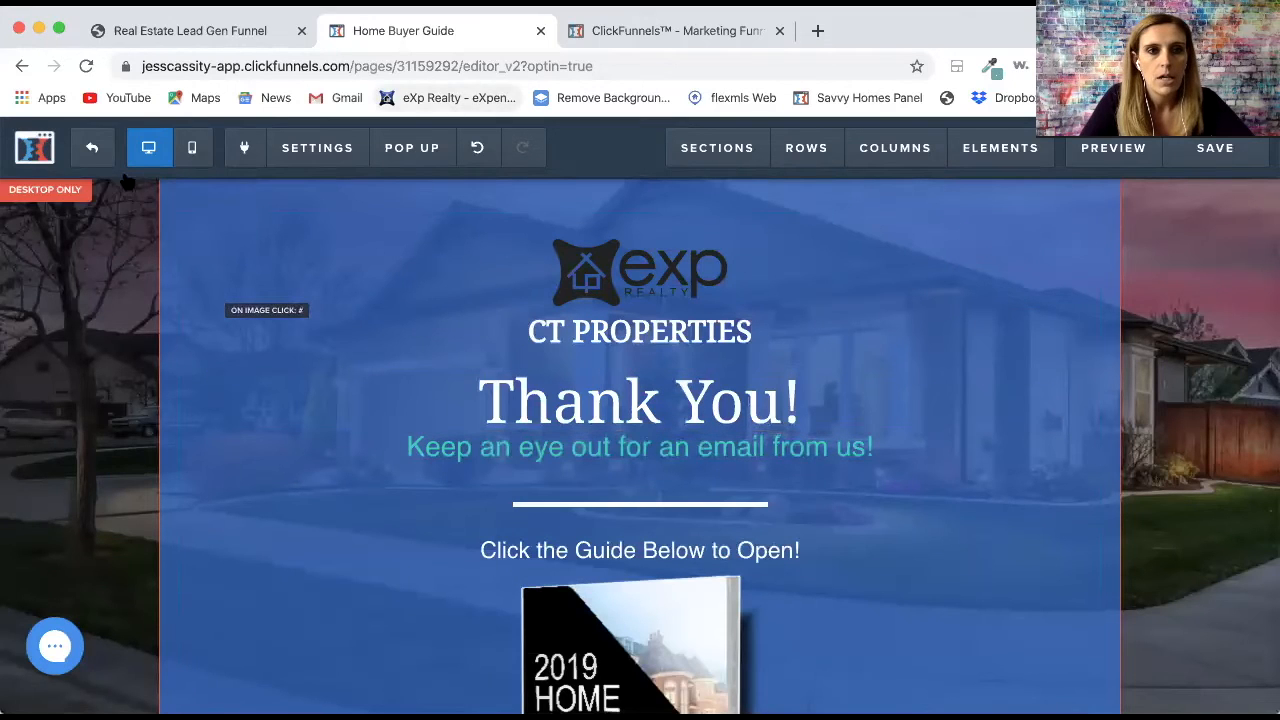
{"action": "left_click", "coordinate": [92, 149]}
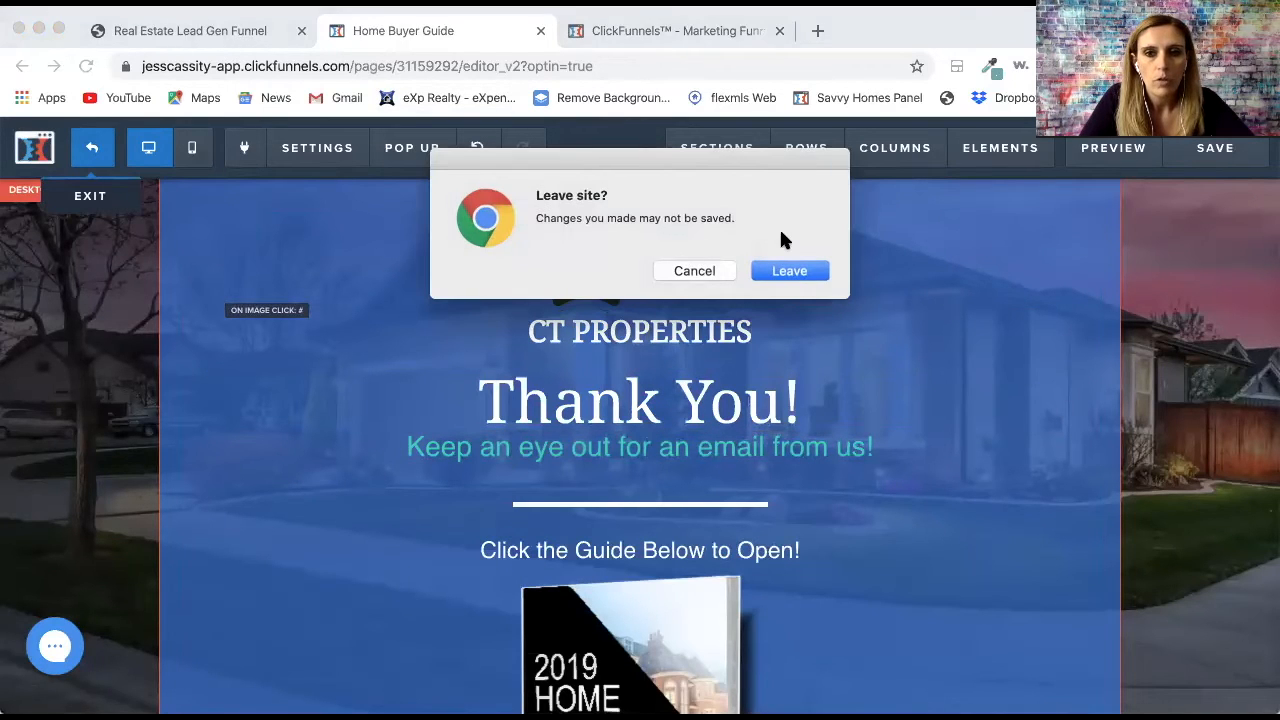
- Leave the editor without saving and view the Home Seller Quiz step overview
{"action": "left_click", "coordinate": [792, 271]}
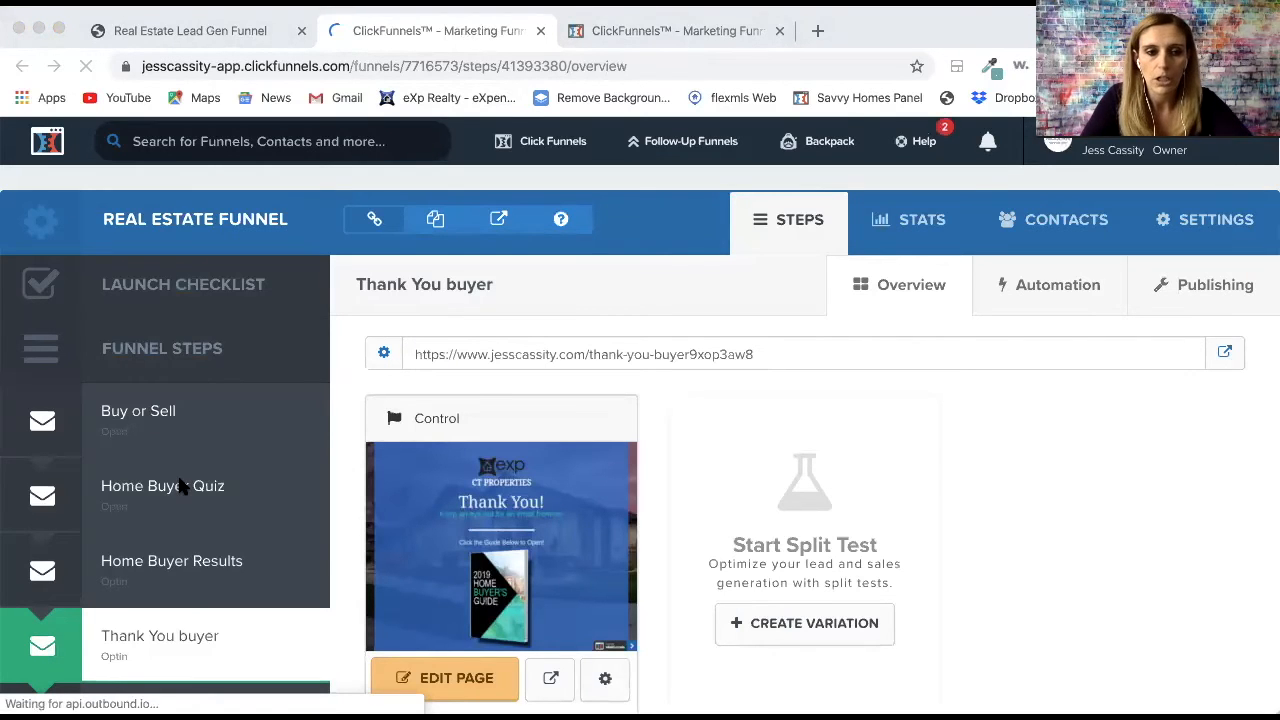
{"action": "scroll", "coordinate": [203, 560], "scroll_direction": "down", "scroll_amount": 5}
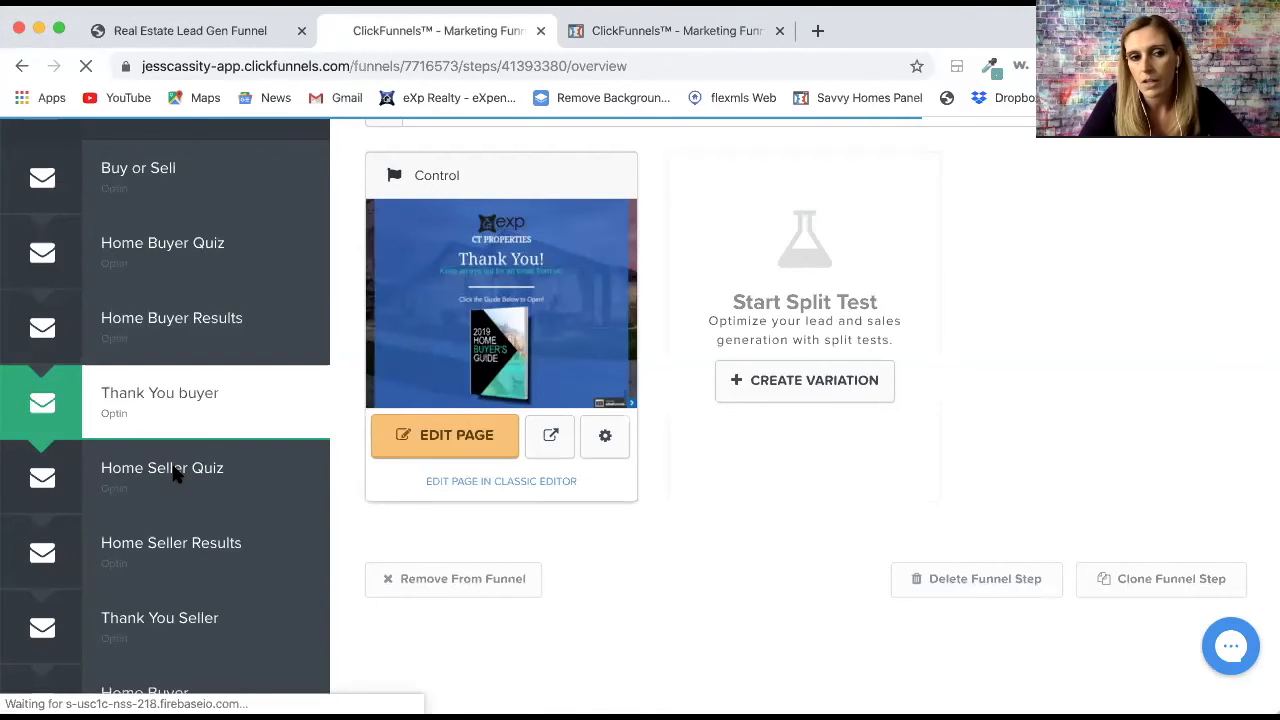
{"action": "left_click", "coordinate": [175, 474]}
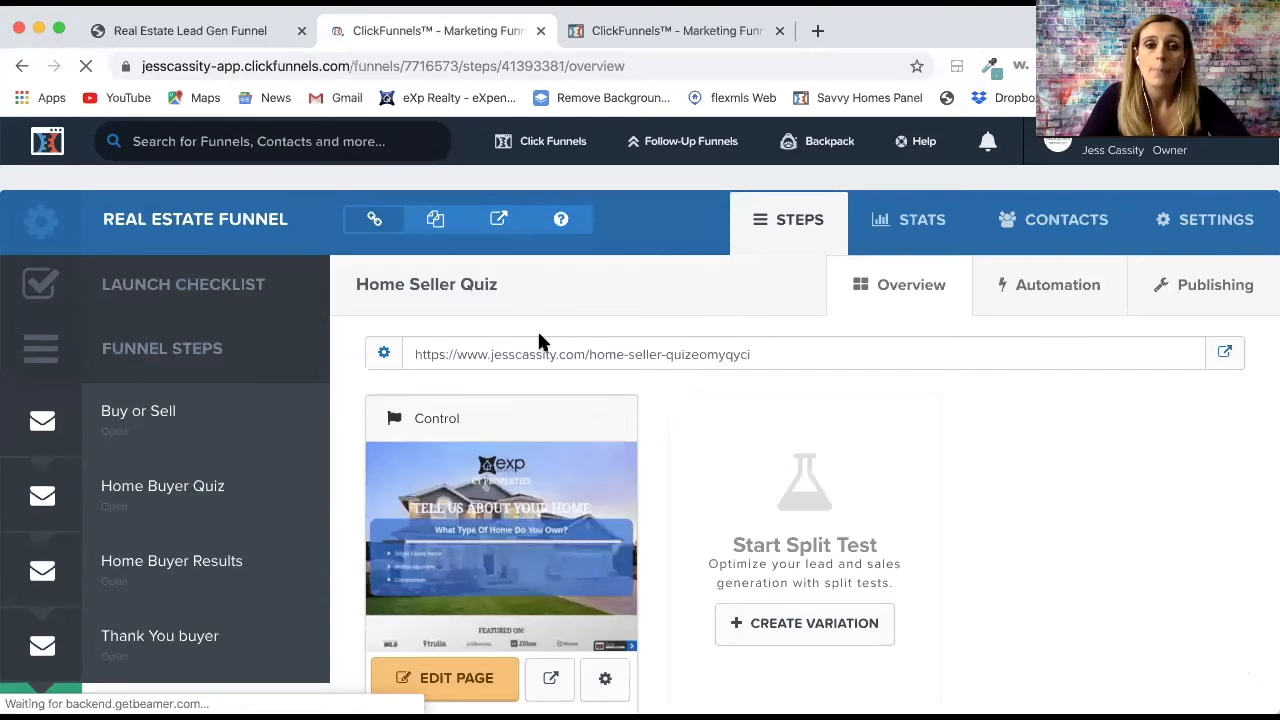
{"action": "scroll", "coordinate": [511, 565], "scroll_direction": "down", "scroll_amount": 3}
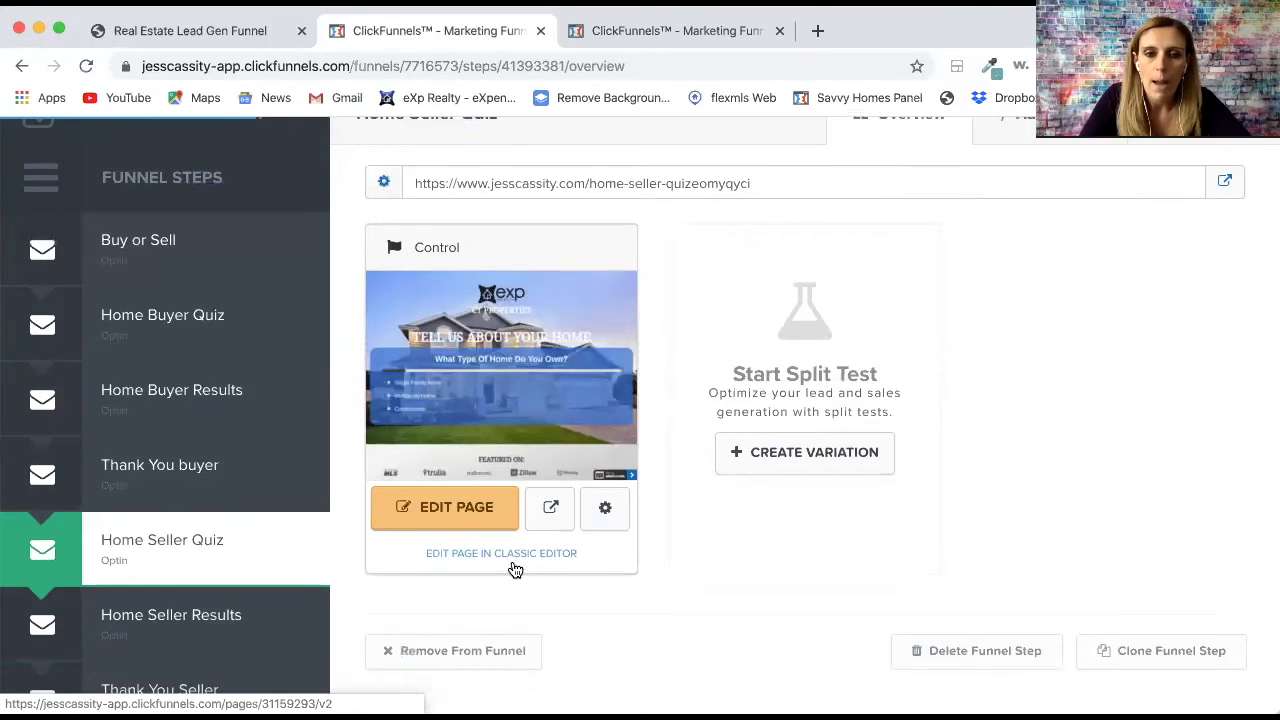
{"action": "scroll", "coordinate": [515, 569], "scroll_direction": "up", "scroll_amount": 1}
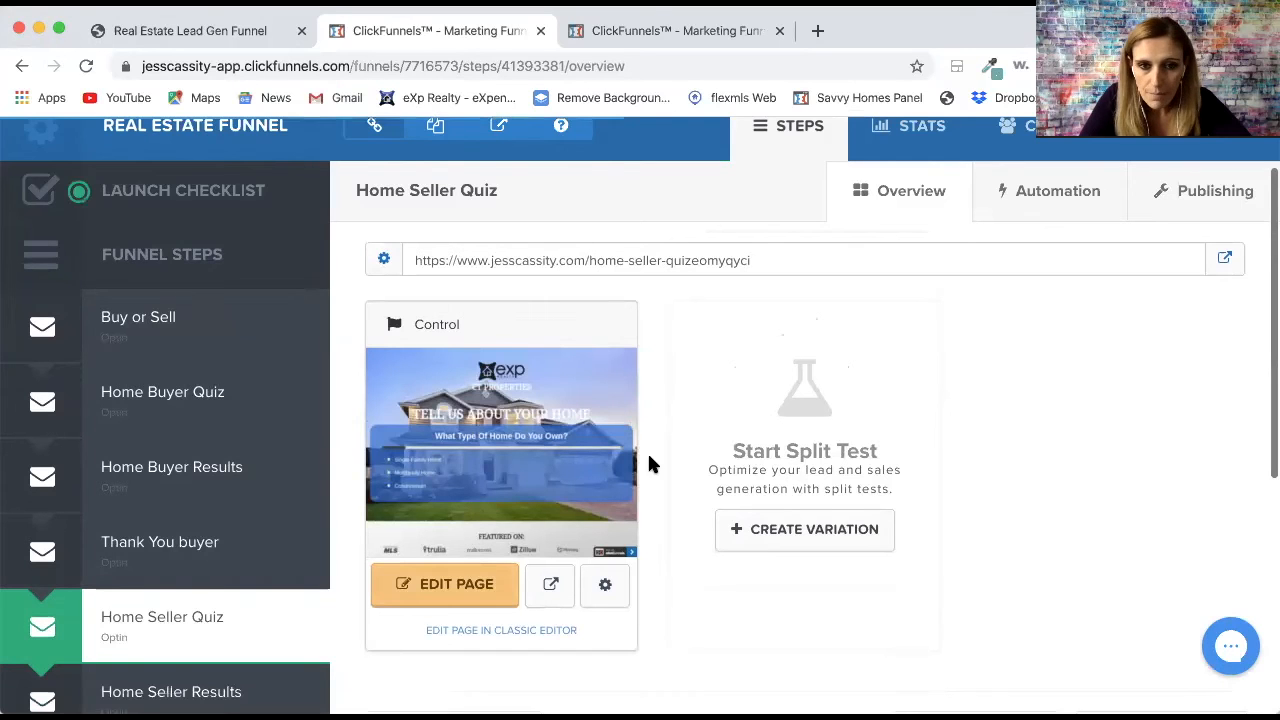
{"action": "scroll", "coordinate": [177, 528], "scroll_direction": "down", "scroll_amount": 5}
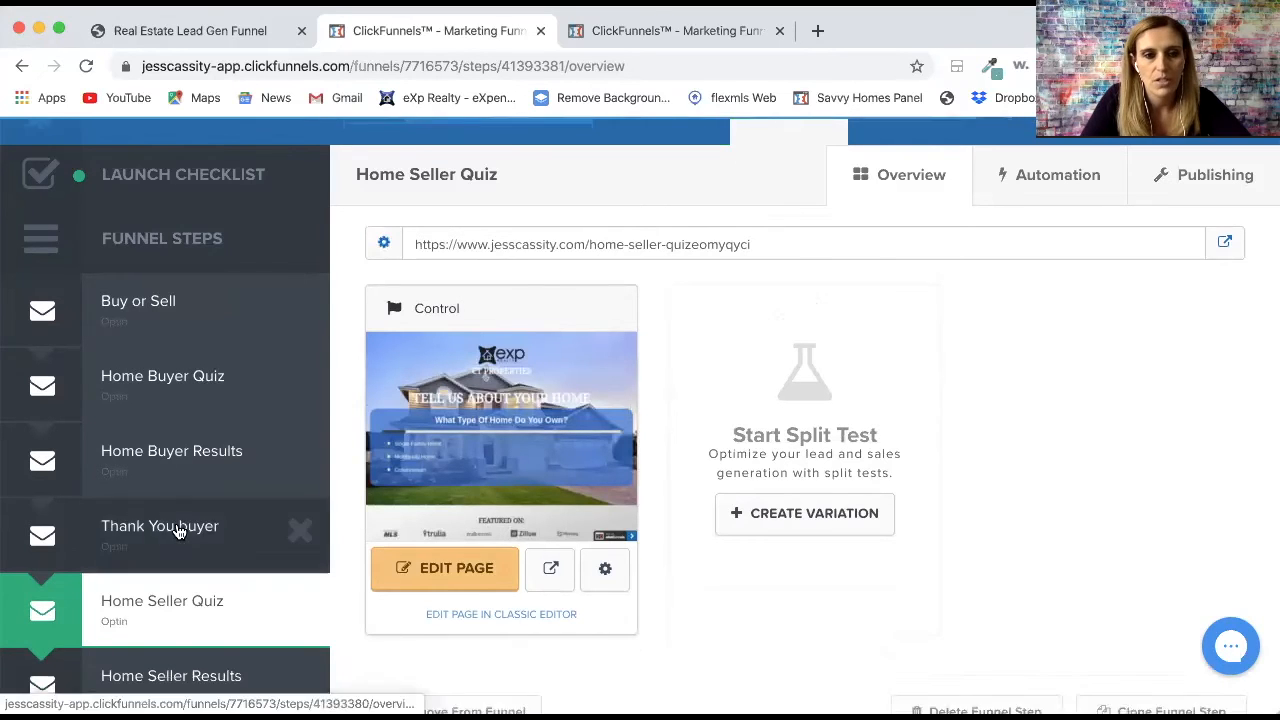
{"action": "scroll", "coordinate": [177, 530], "scroll_direction": "down", "scroll_amount": 3}
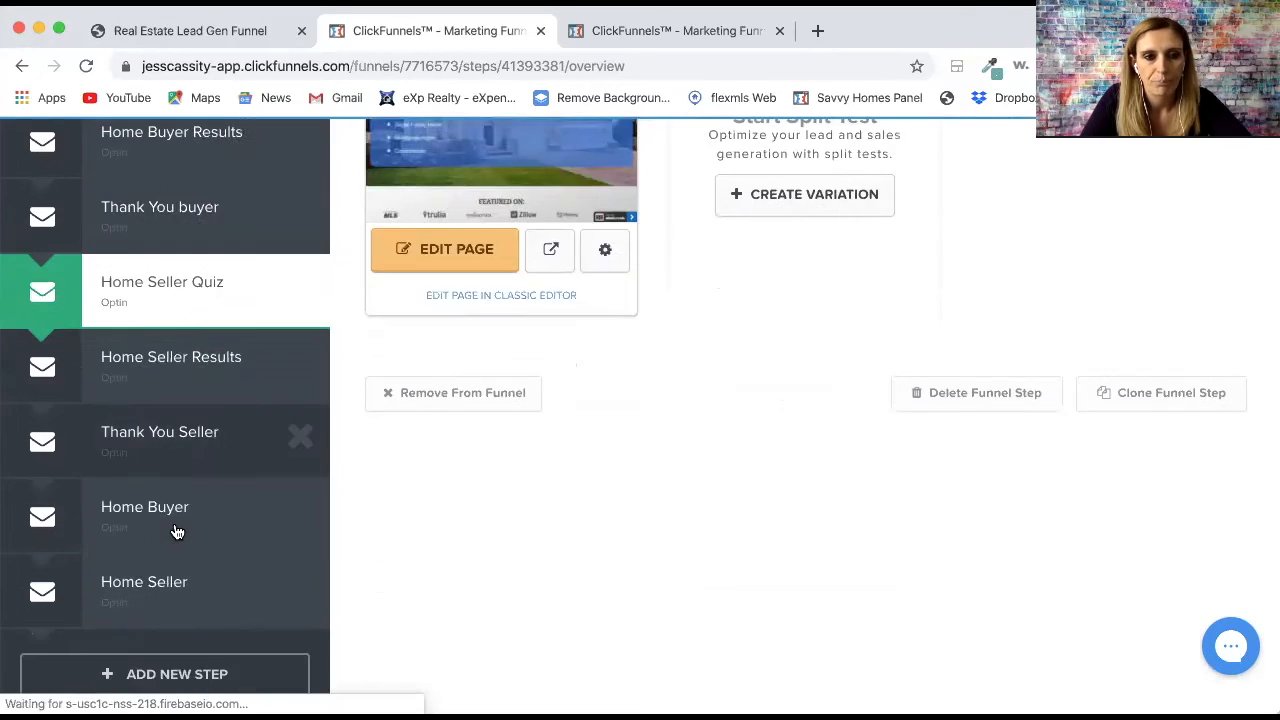
- Browse the Thank You Seller step, then review the Home Buyer Quiz step overview
{"action": "left_click", "coordinate": [191, 348]}
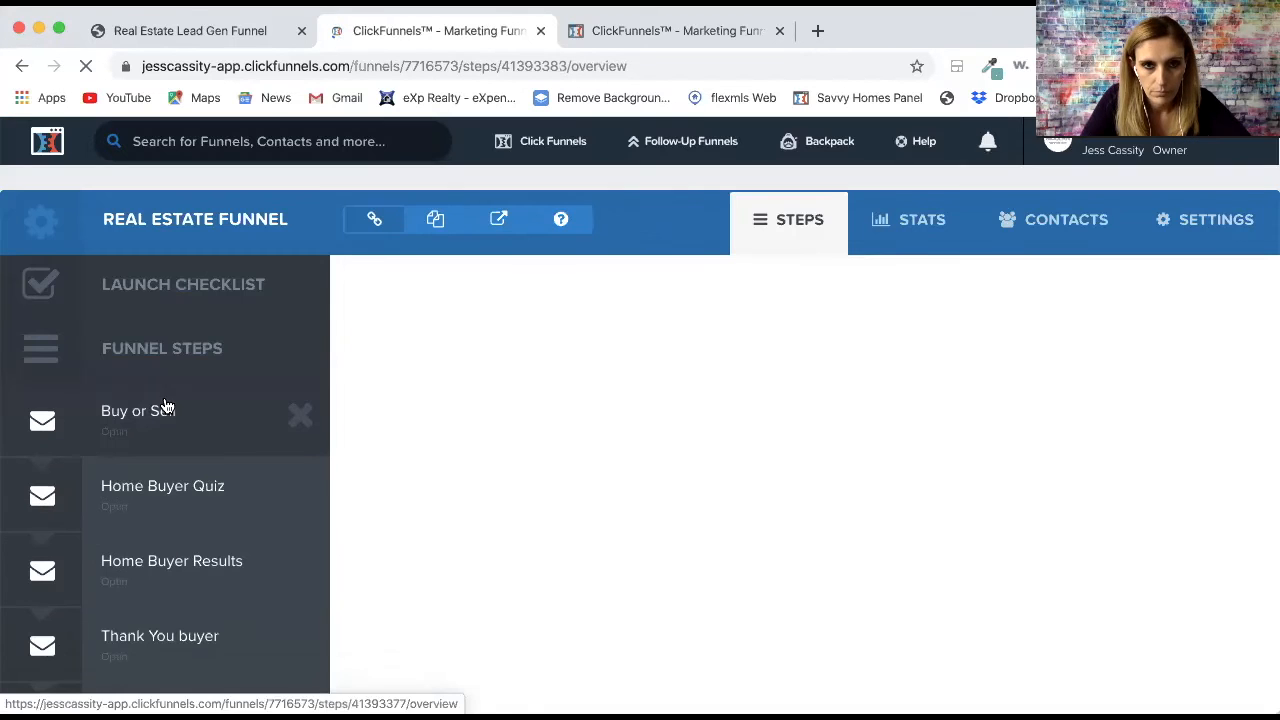
{"action": "scroll", "coordinate": [165, 530], "scroll_direction": "down", "scroll_amount": 5}
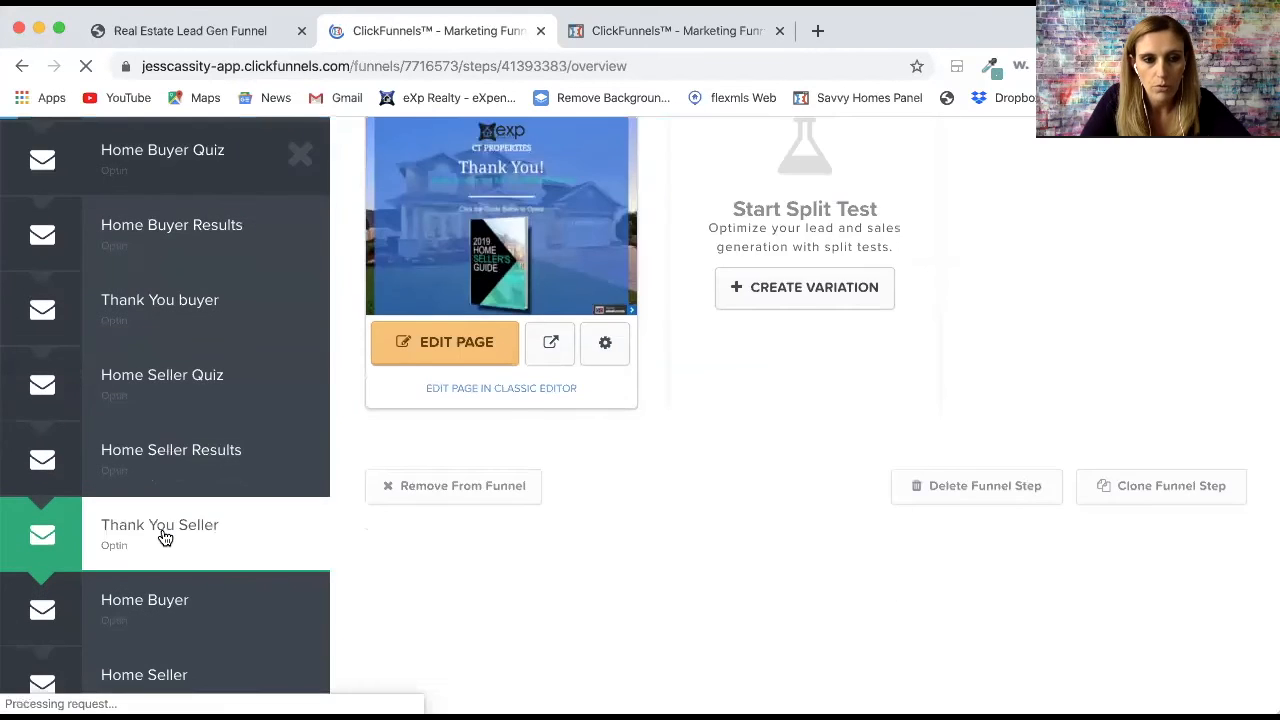
{"action": "left_click", "coordinate": [165, 538]}
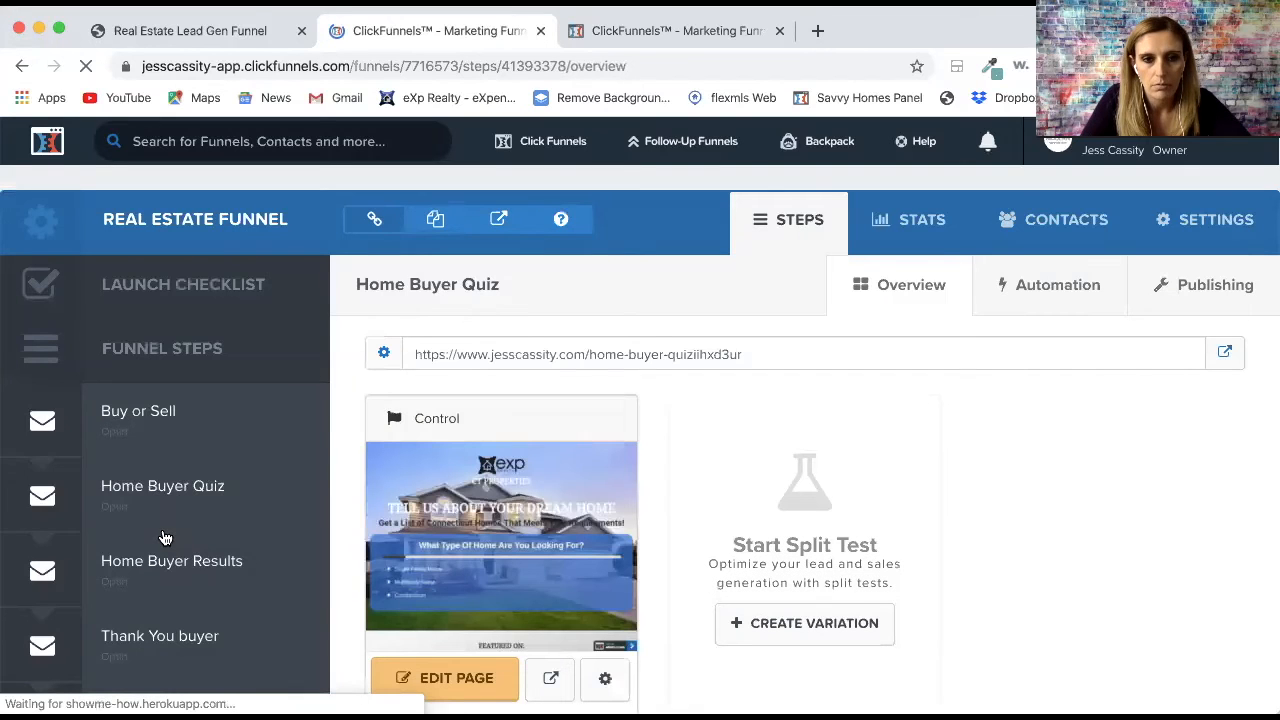
{"action": "scroll", "coordinate": [254, 600], "scroll_direction": "down", "scroll_amount": 5}
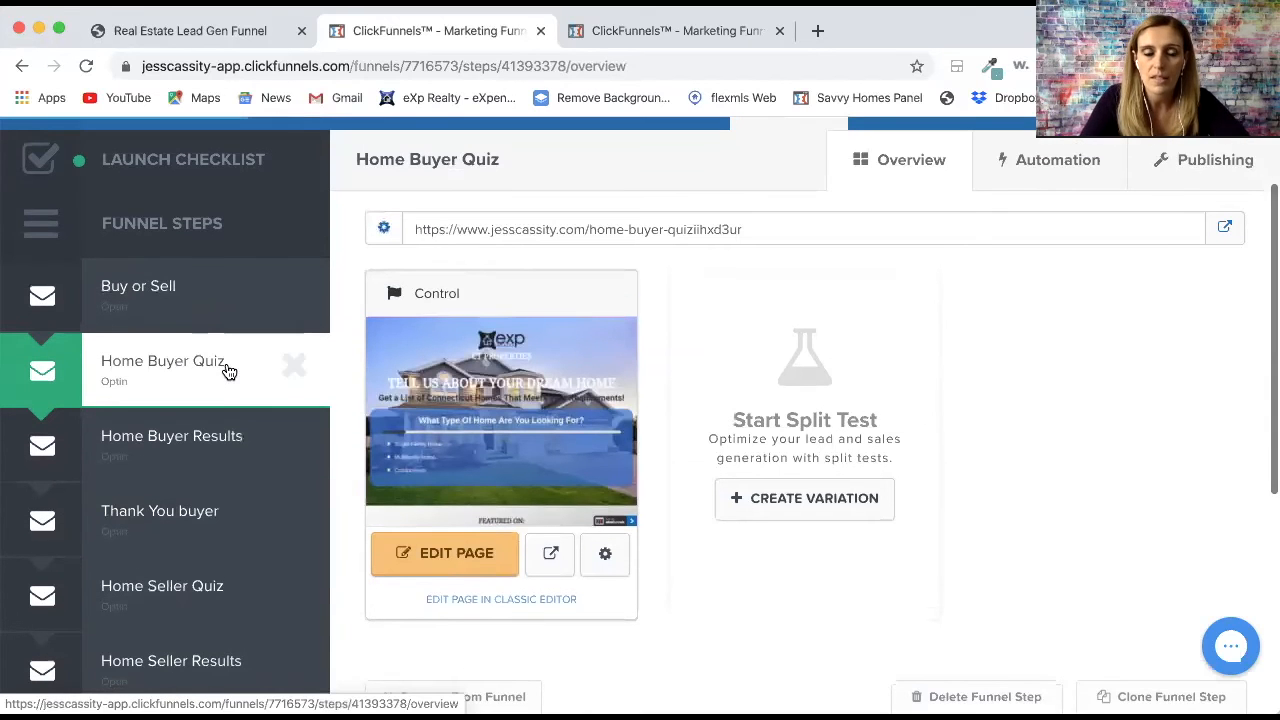
{"action": "scroll", "coordinate": [229, 365], "scroll_direction": "down", "scroll_amount": 5}
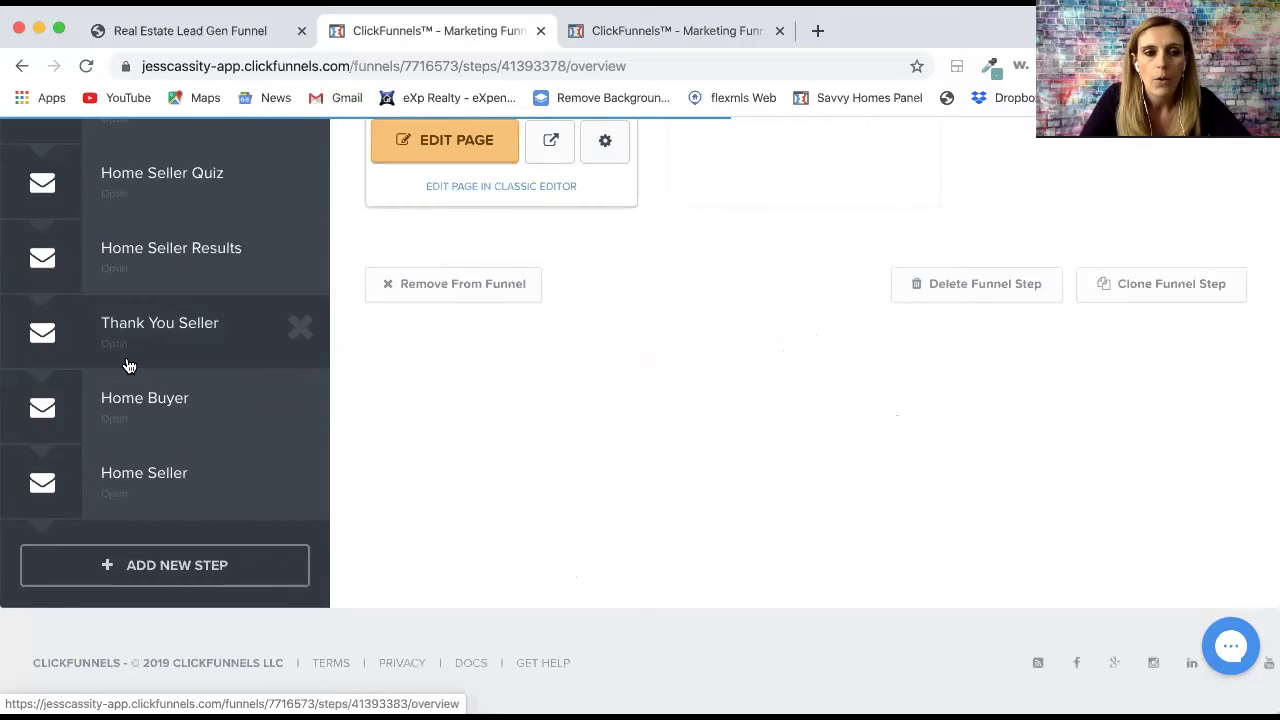
{"action": "scroll", "coordinate": [140, 418], "scroll_direction": "up", "scroll_amount": 6}
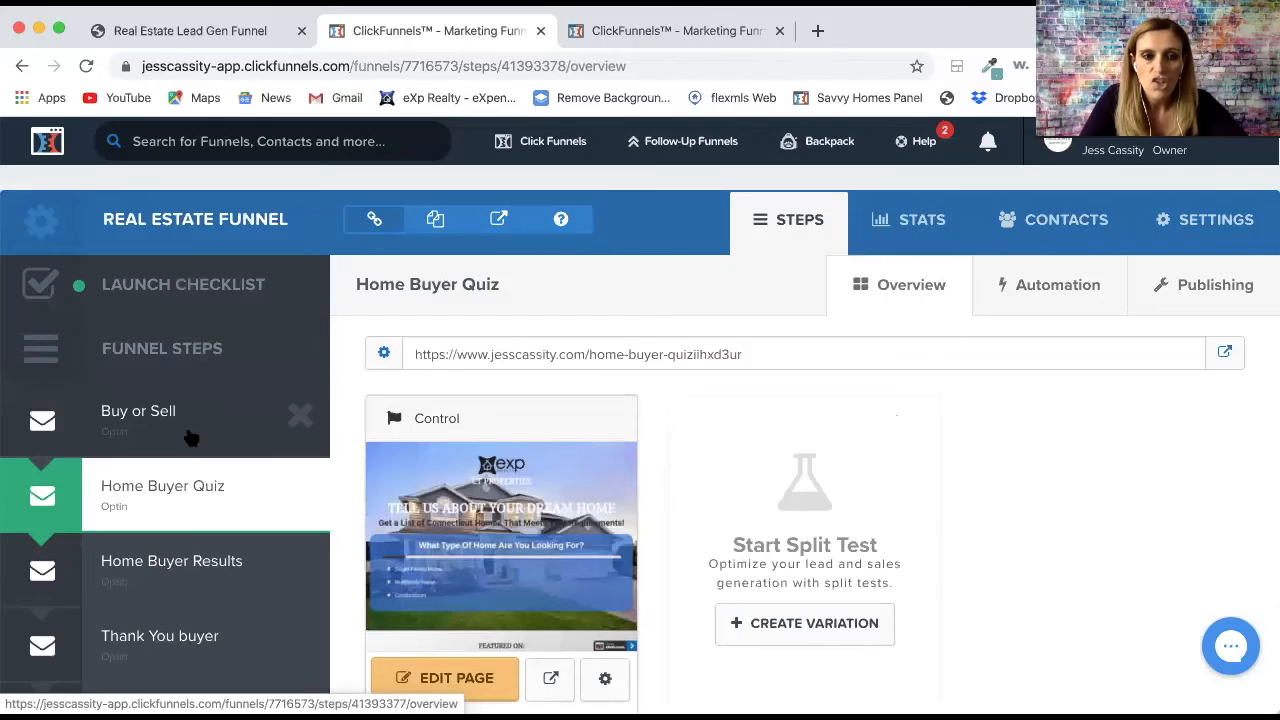
{"action": "scroll", "coordinate": [171, 429], "scroll_direction": "down", "scroll_amount": 5}
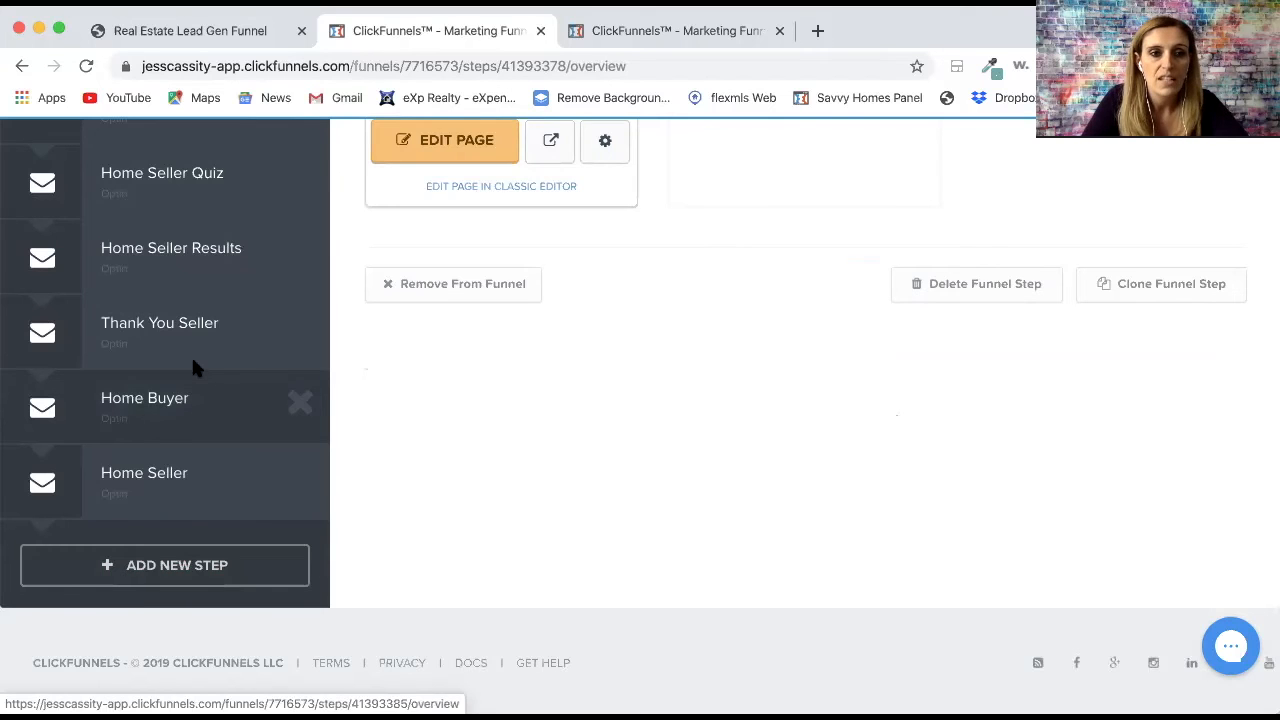
{"action": "scroll", "coordinate": [165, 420], "scroll_direction": "up", "scroll_amount": 5}
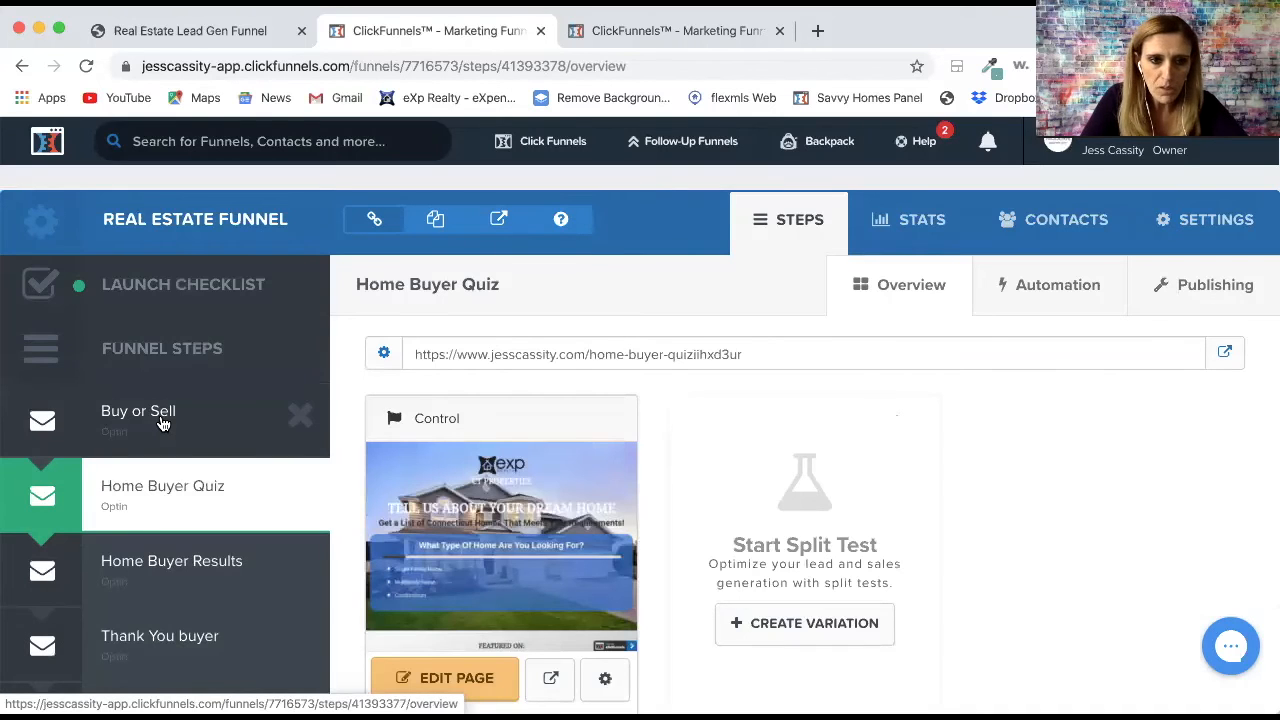
{"action": "scroll", "coordinate": [162, 424], "scroll_direction": "down", "scroll_amount": 5}
{"action": "left_click", "coordinate": [157, 411]}
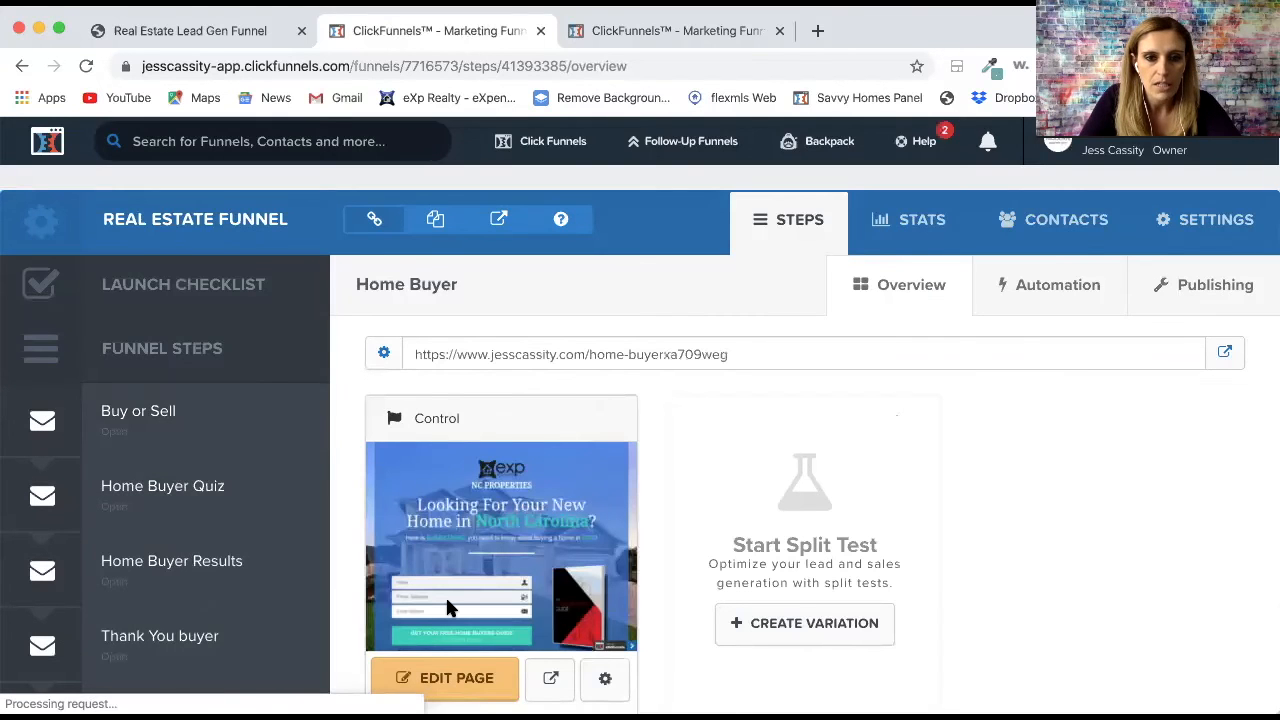
{"action": "scroll", "coordinate": [447, 606], "scroll_direction": "down", "scroll_amount": 3}
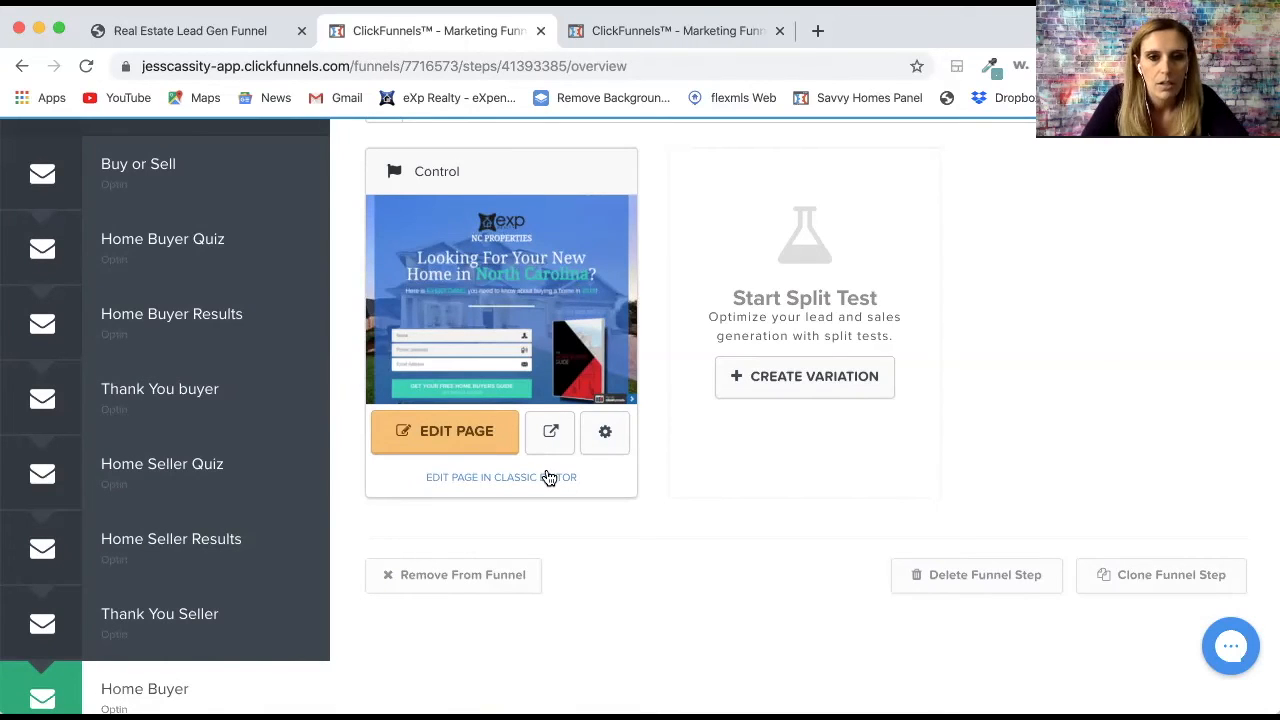
{"action": "scroll", "coordinate": [549, 474], "scroll_direction": "down", "scroll_amount": 3}
{"action": "scroll", "coordinate": [549, 478], "scroll_direction": "up", "scroll_amount": 3}
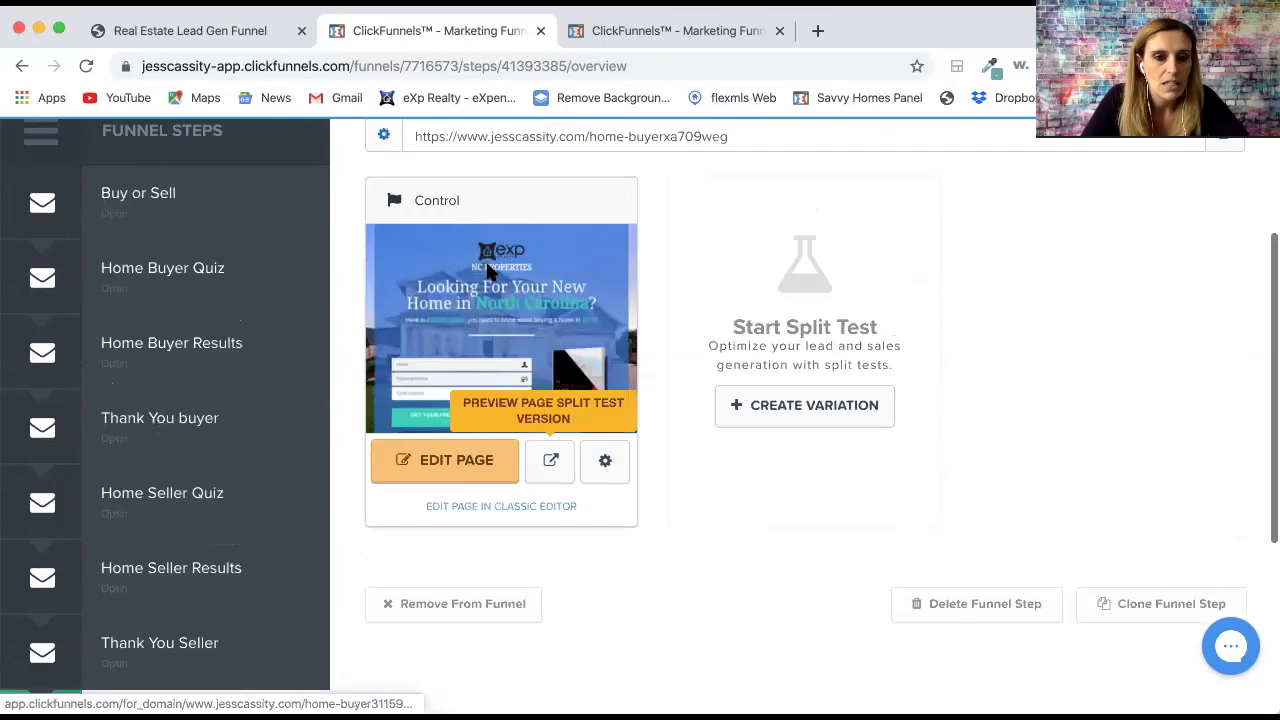
{"action": "scroll", "coordinate": [465, 500], "scroll_direction": "down", "scroll_amount": 3}
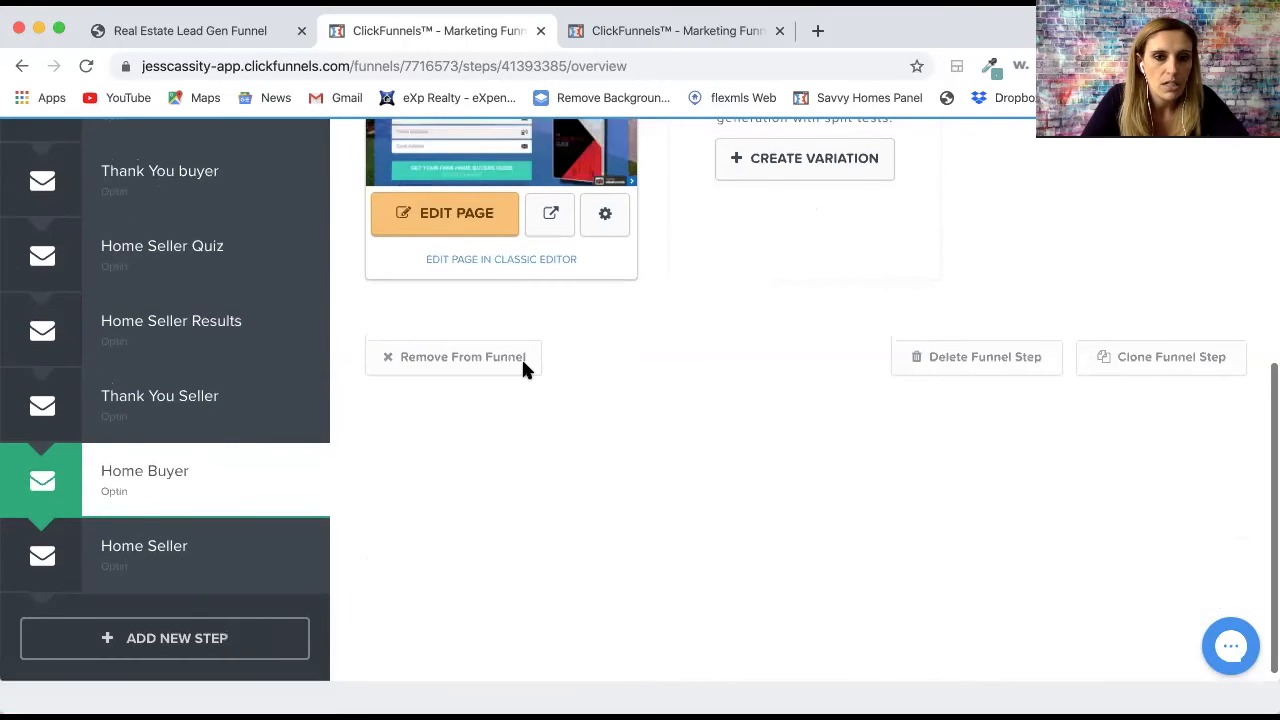
{"action": "scroll", "coordinate": [483, 436], "scroll_direction": "up", "scroll_amount": 3}
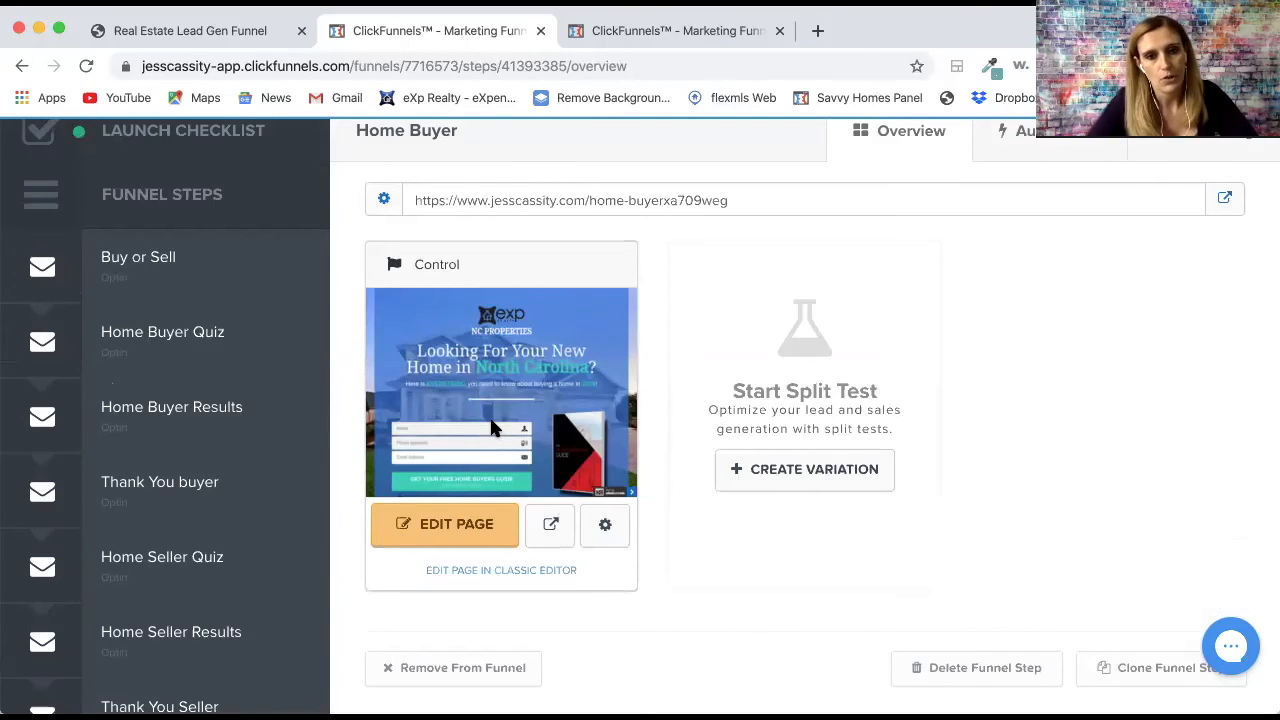
{"action": "scroll", "coordinate": [490, 428], "scroll_direction": "down", "scroll_amount": 1}
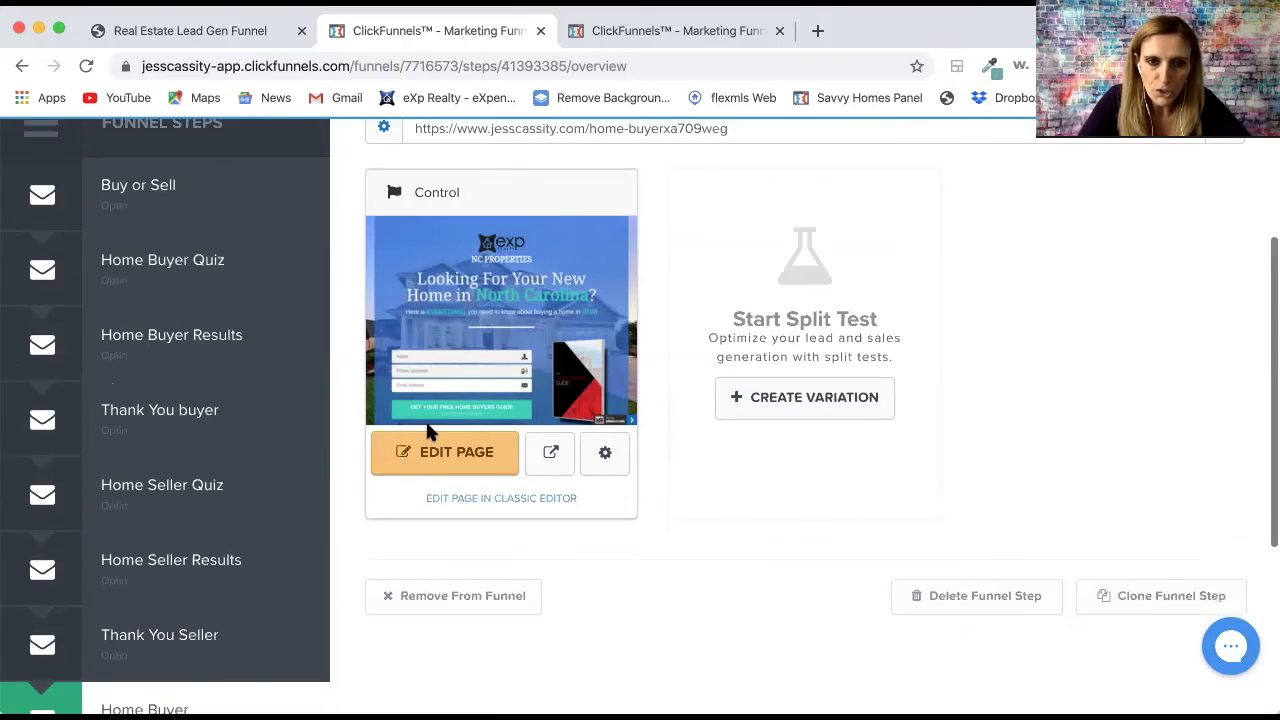
- Open the Home Buyer opt-in page and check its free guide submit button's settings
{"action": "left_click", "coordinate": [443, 454]}
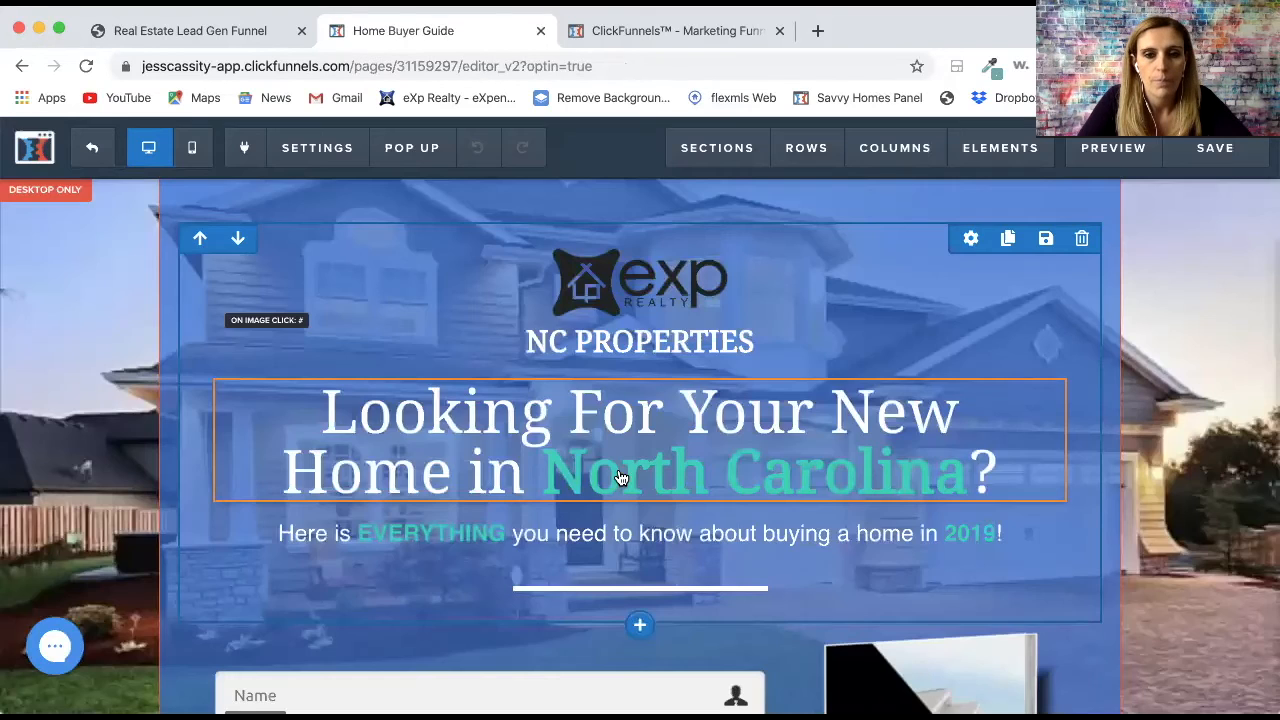
{"action": "scroll", "coordinate": [617, 477], "scroll_direction": "down", "scroll_amount": 2}
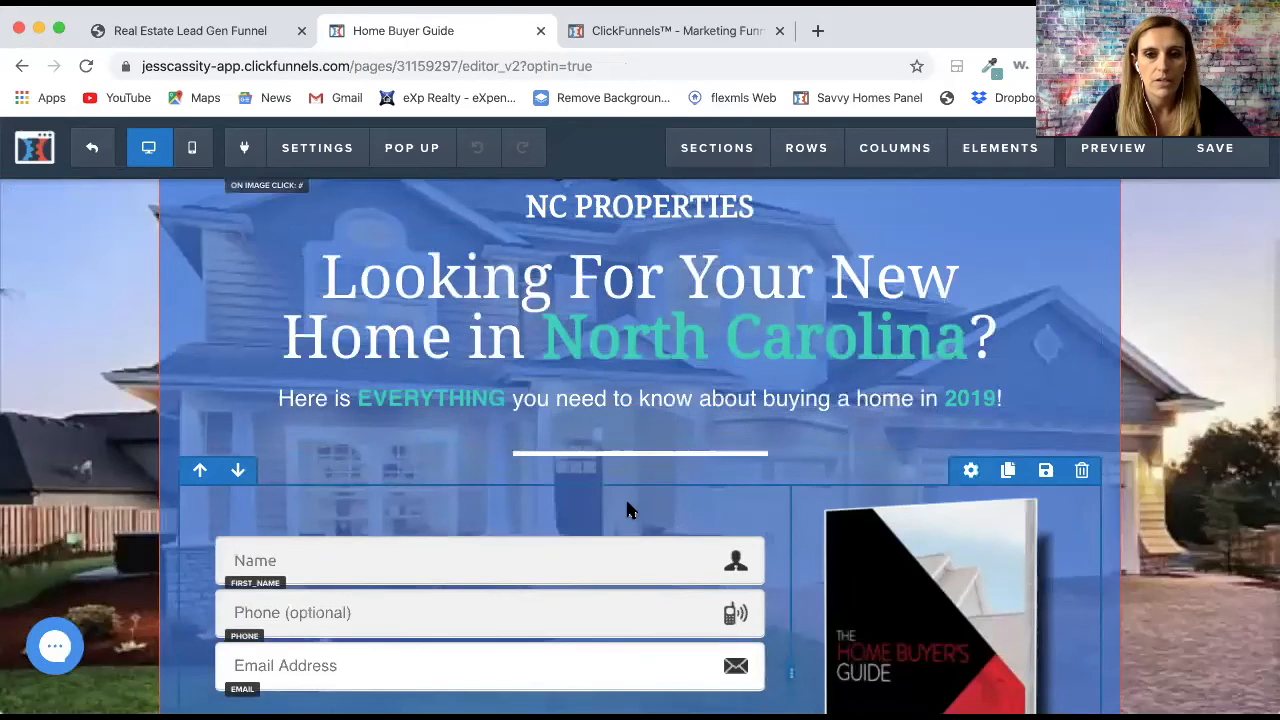
{"action": "scroll", "coordinate": [628, 510], "scroll_direction": "down", "scroll_amount": 3}
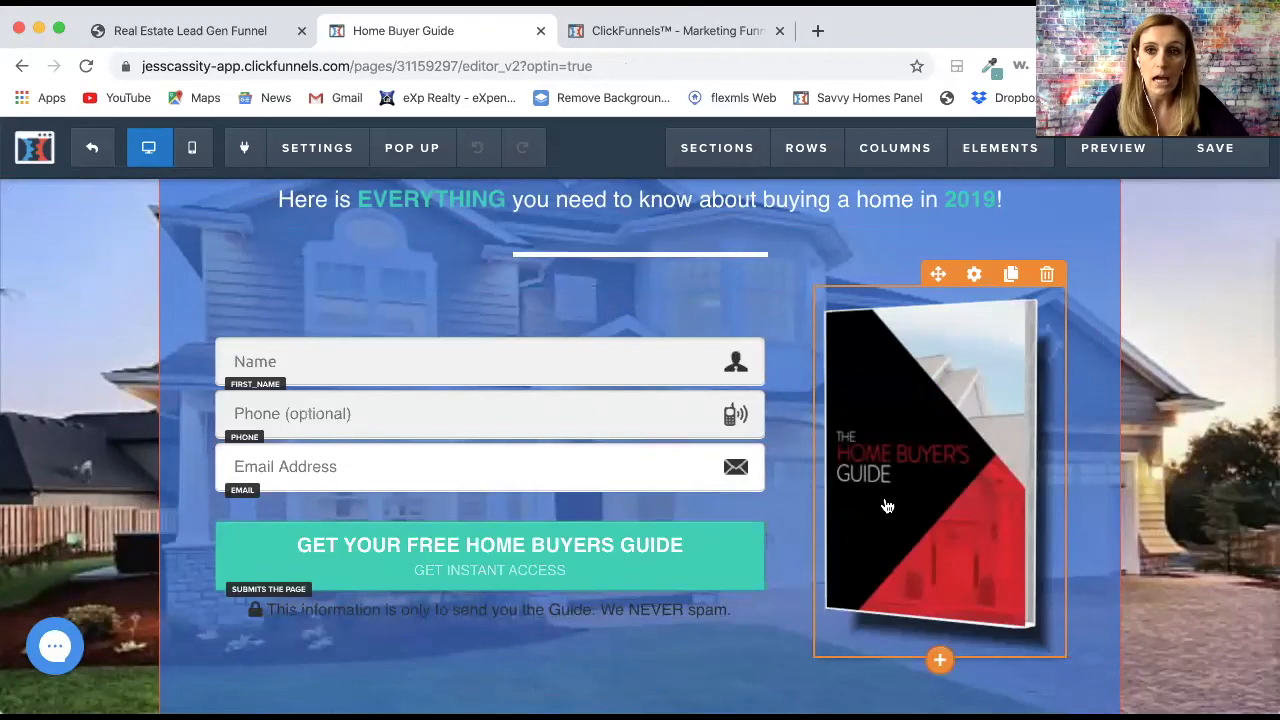
{"action": "left_click", "coordinate": [658, 557]}
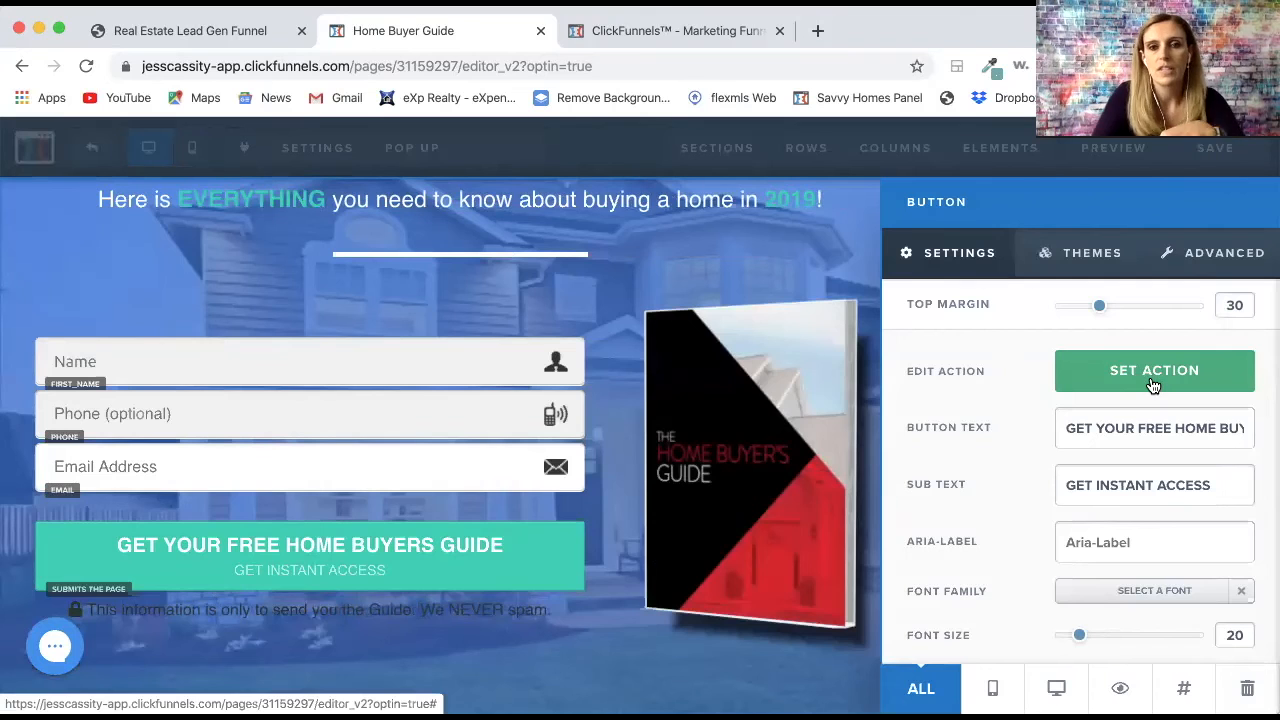
{"action": "scroll", "coordinate": [1055, 565], "scroll_direction": "down", "scroll_amount": 5}
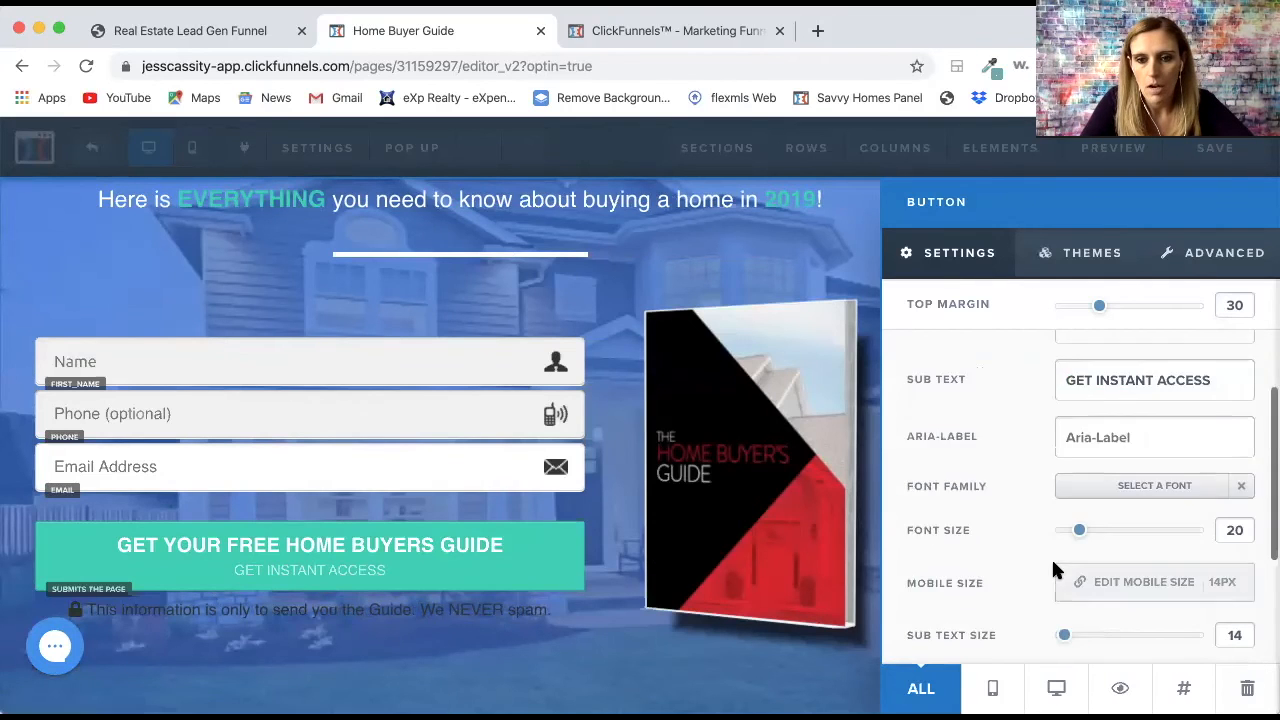
{"action": "left_click", "coordinate": [512, 648]}
- Scroll through the Home Buyer opt-in page and exit the editor
{"action": "scroll", "coordinate": [512, 648], "scroll_direction": "down", "scroll_amount": 3}
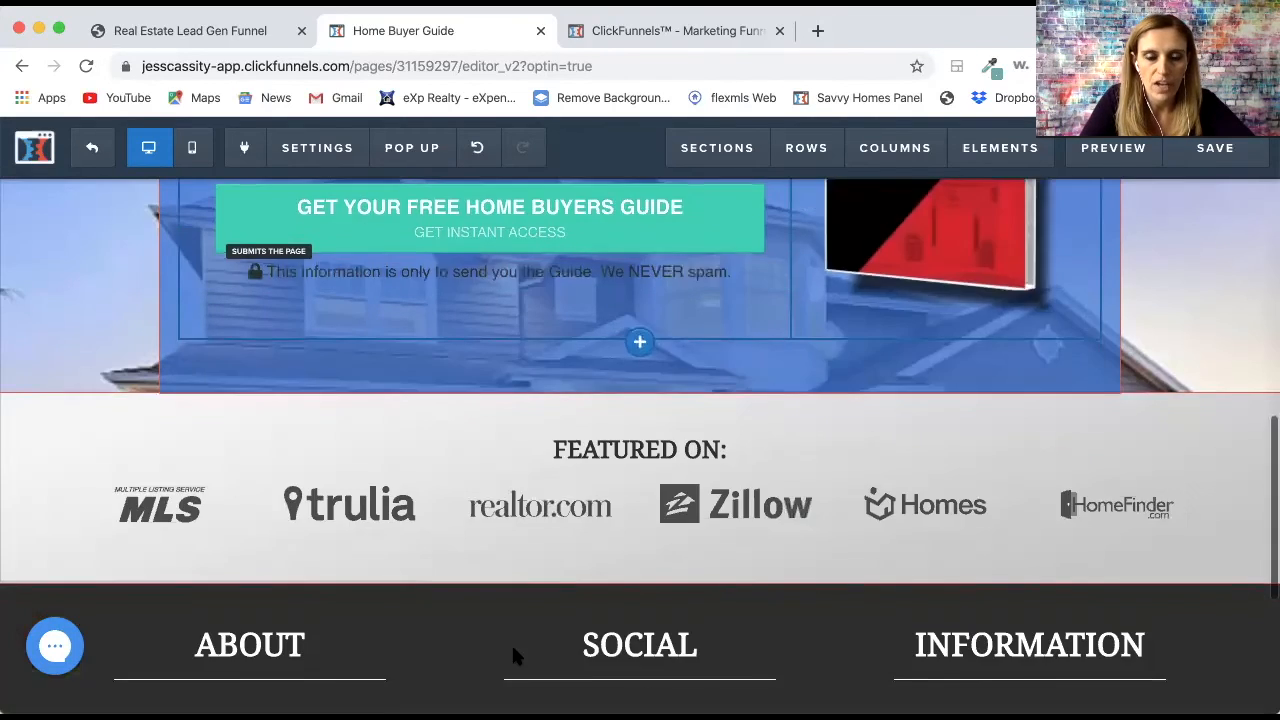
{"action": "scroll", "coordinate": [512, 648], "scroll_direction": "up", "scroll_amount": 2}
{"action": "scroll", "coordinate": [451, 573], "scroll_direction": "down", "scroll_amount": 4}
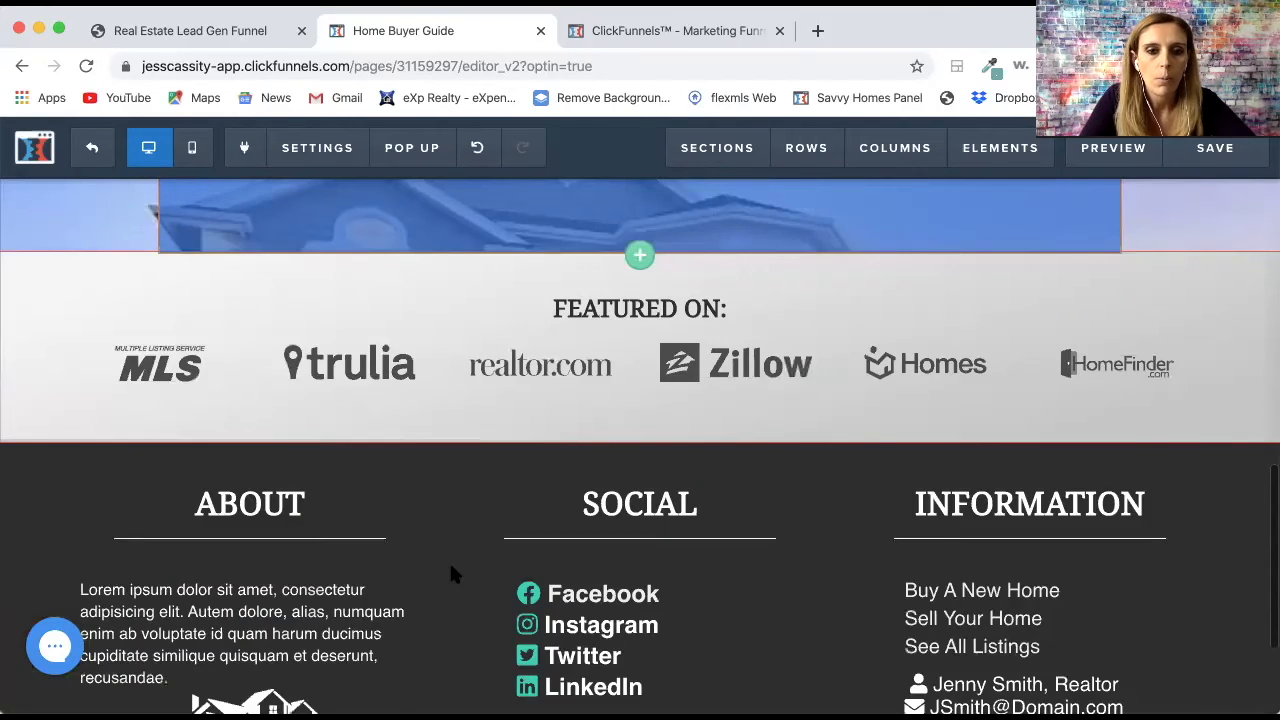
{"action": "scroll", "coordinate": [600, 420], "scroll_direction": "up", "scroll_amount": 8}
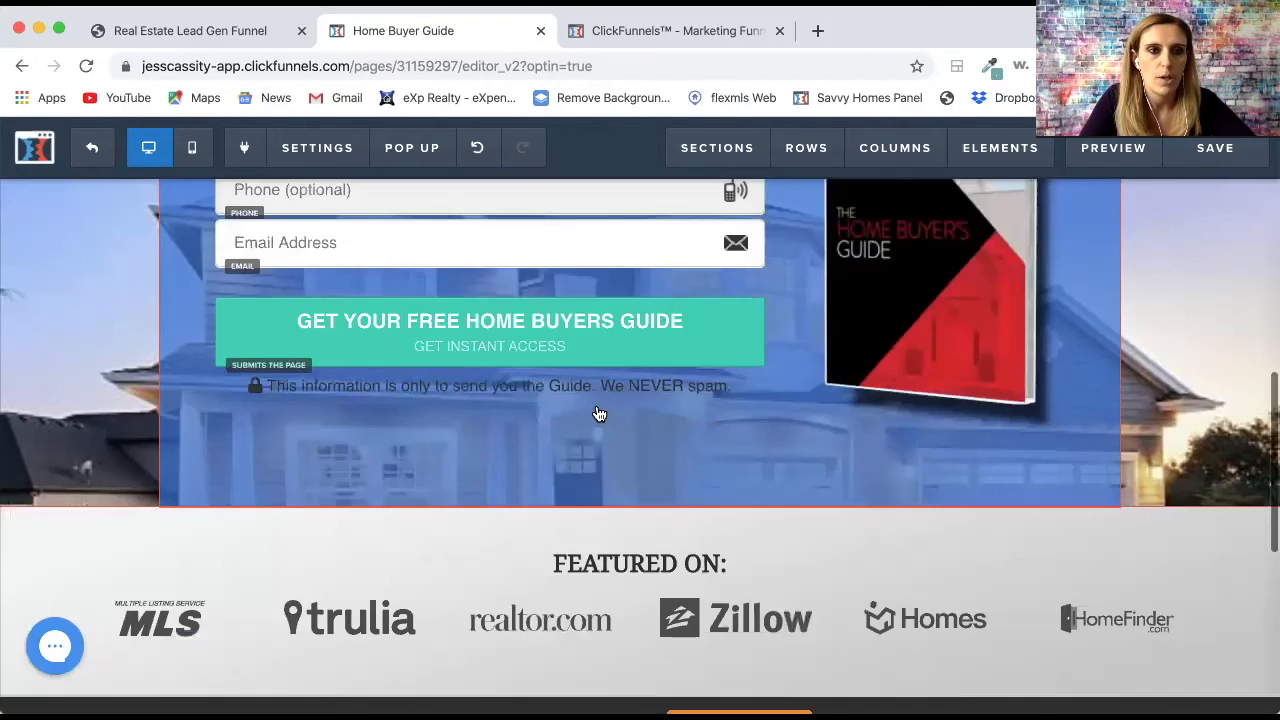
{"action": "left_click", "coordinate": [93, 150]}
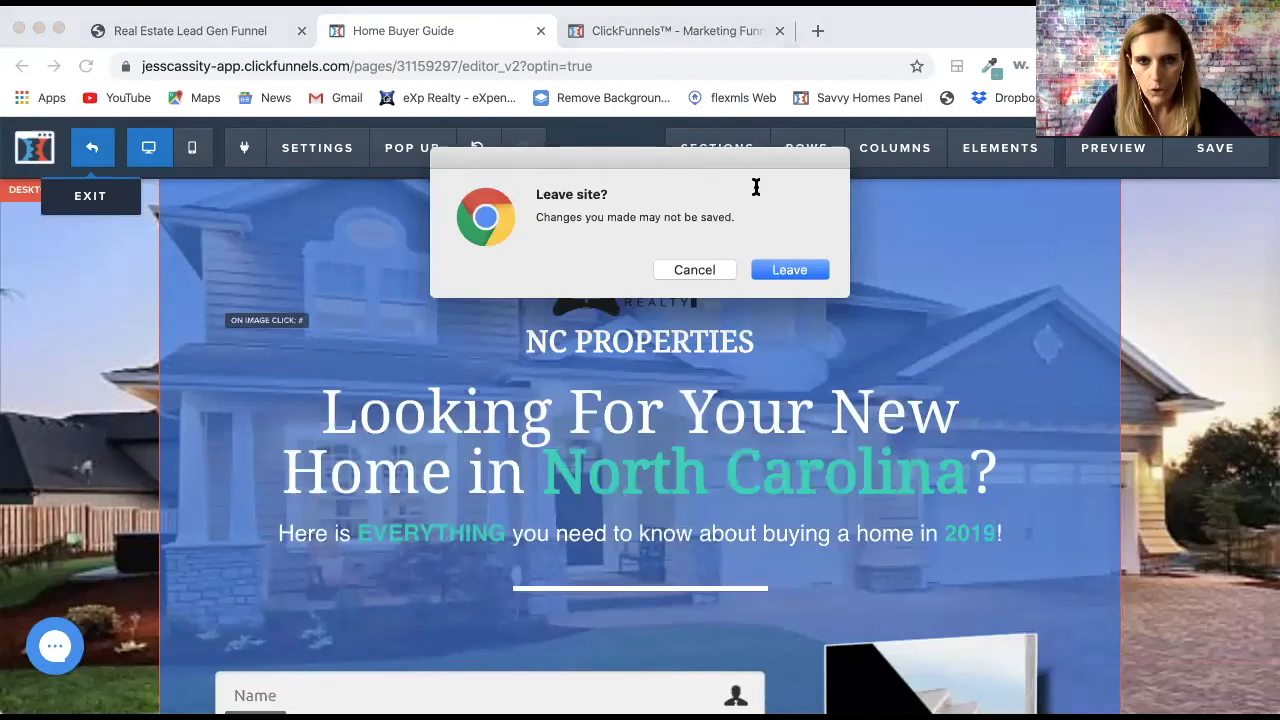
- Confirm leaving and switch to the Home Seller optin step overview
{"action": "left_click", "coordinate": [780, 270]}
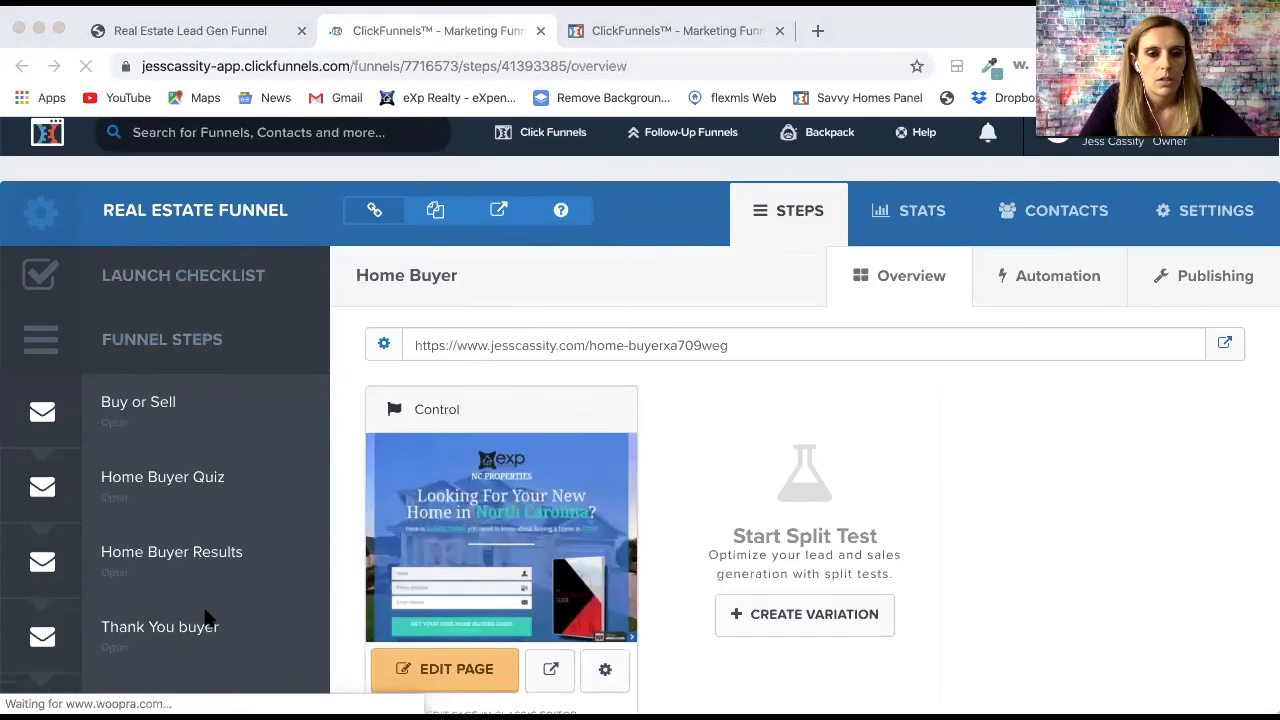
{"action": "scroll", "coordinate": [206, 617], "scroll_direction": "down", "scroll_amount": 5}
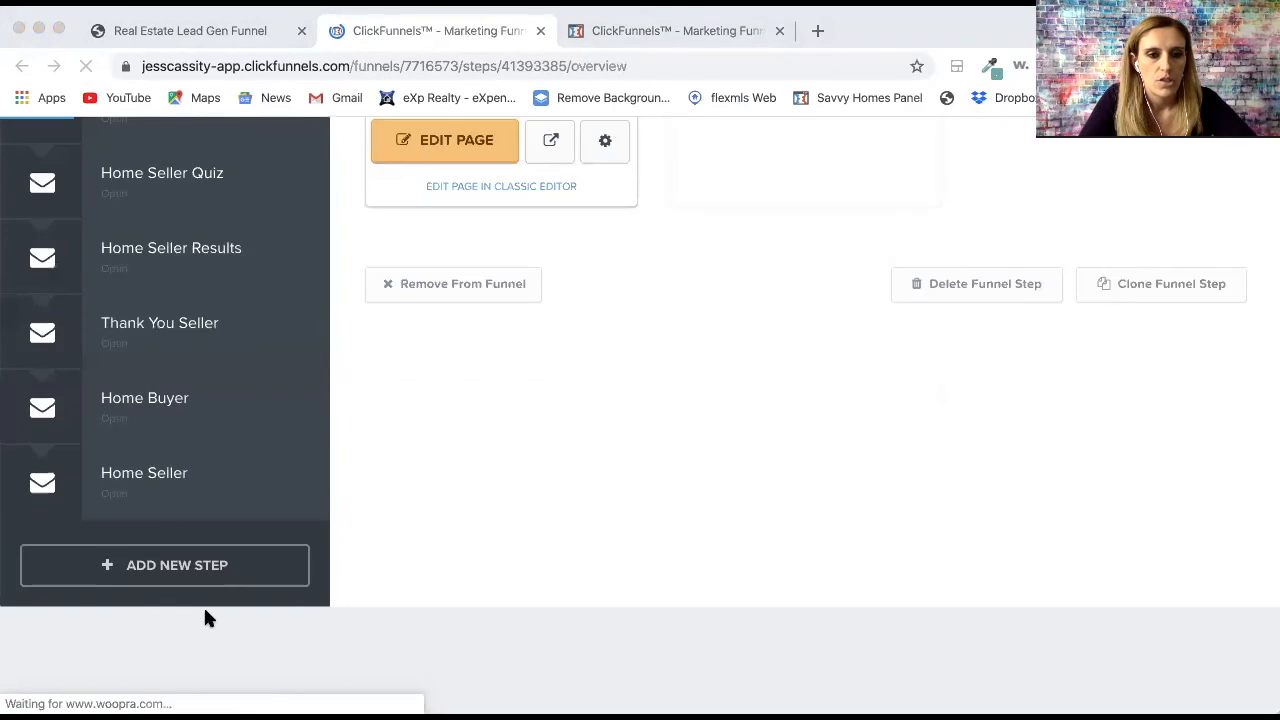
{"action": "left_click", "coordinate": [147, 482]}
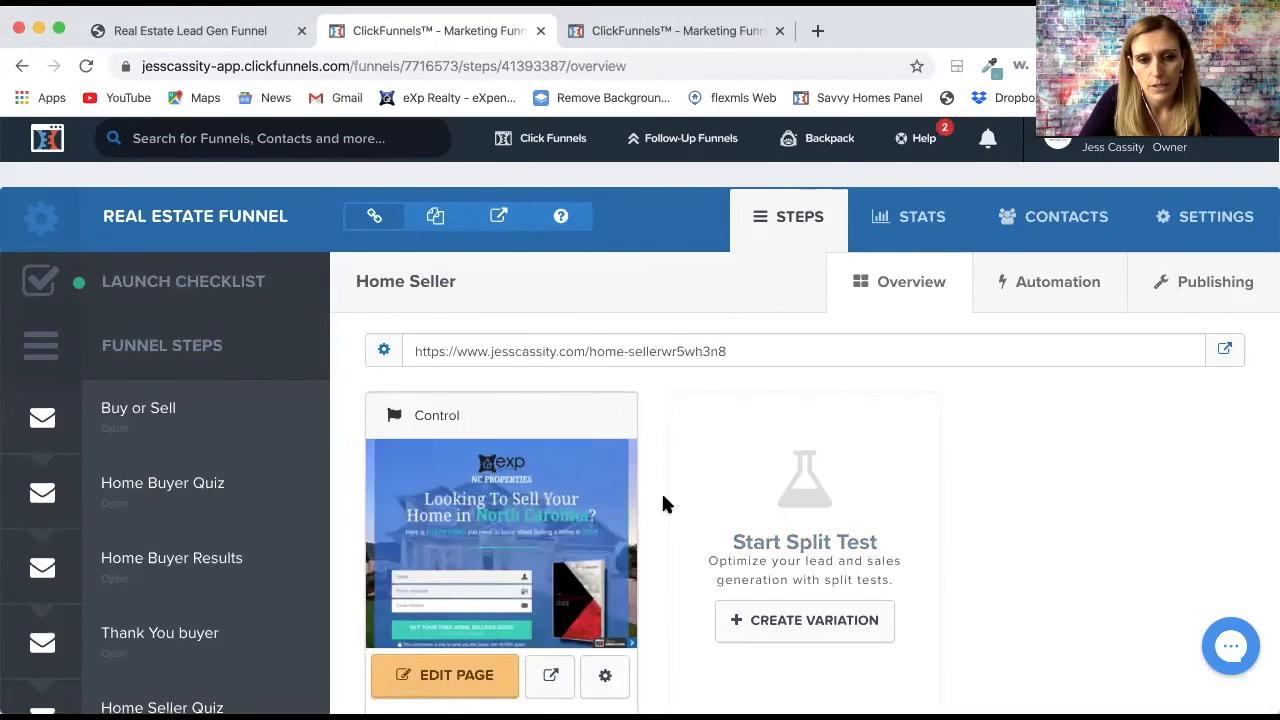
{"action": "scroll", "coordinate": [663, 503], "scroll_direction": "down", "scroll_amount": 2}
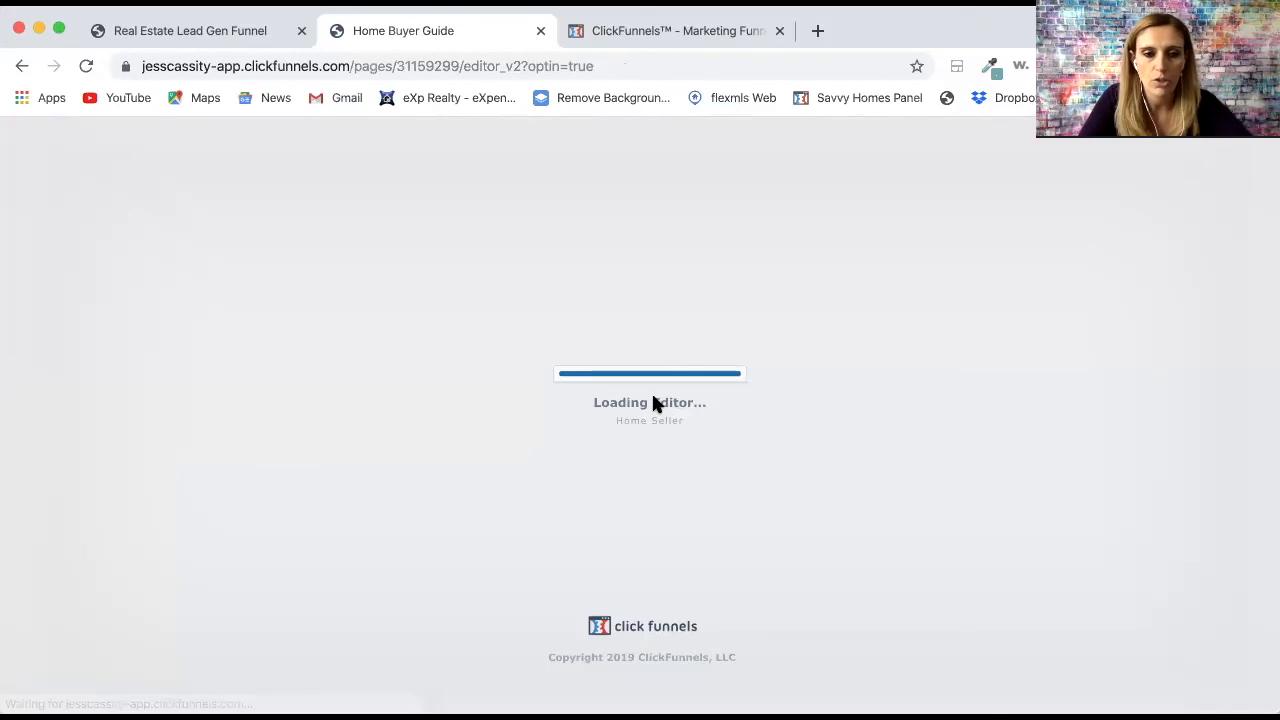
- Scroll the Home Seller opt-in page down to its footer and back, then exit
{"action": "scroll", "coordinate": [651, 401], "scroll_direction": "down", "scroll_amount": 3}
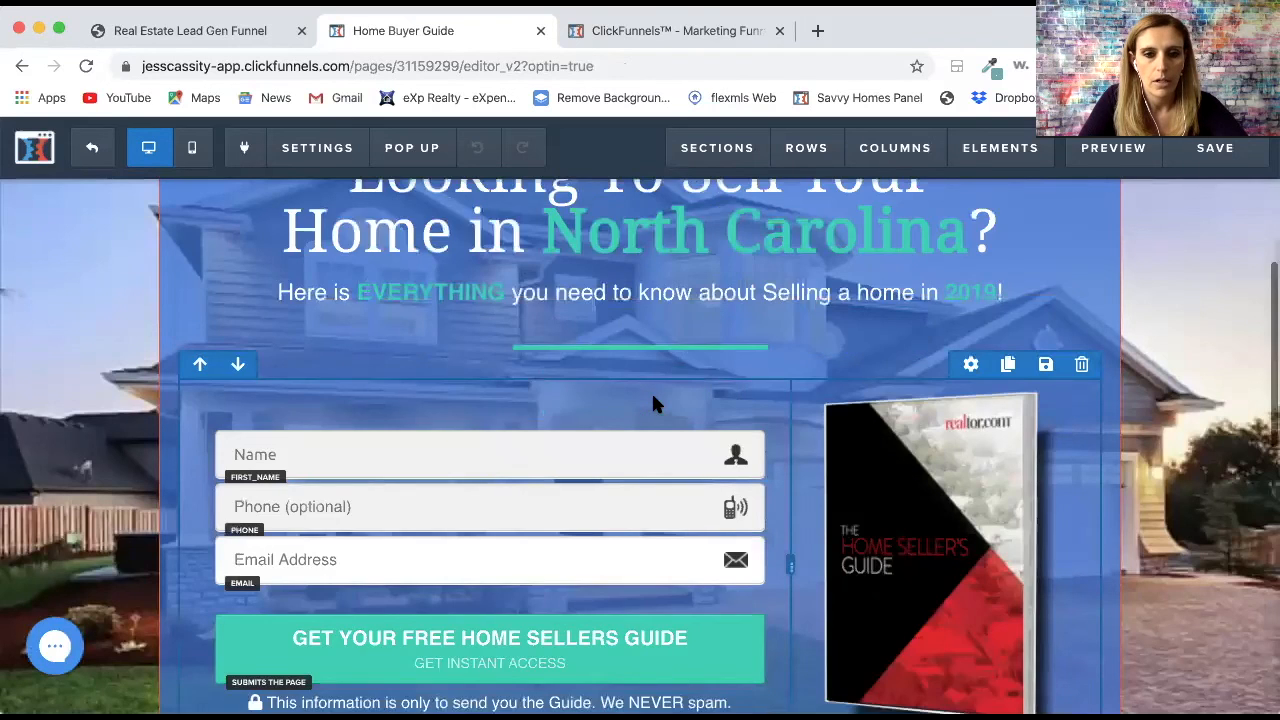
{"action": "scroll", "coordinate": [651, 404], "scroll_direction": "down", "scroll_amount": 1}
{"action": "scroll", "coordinate": [586, 423], "scroll_direction": "down", "scroll_amount": 1}
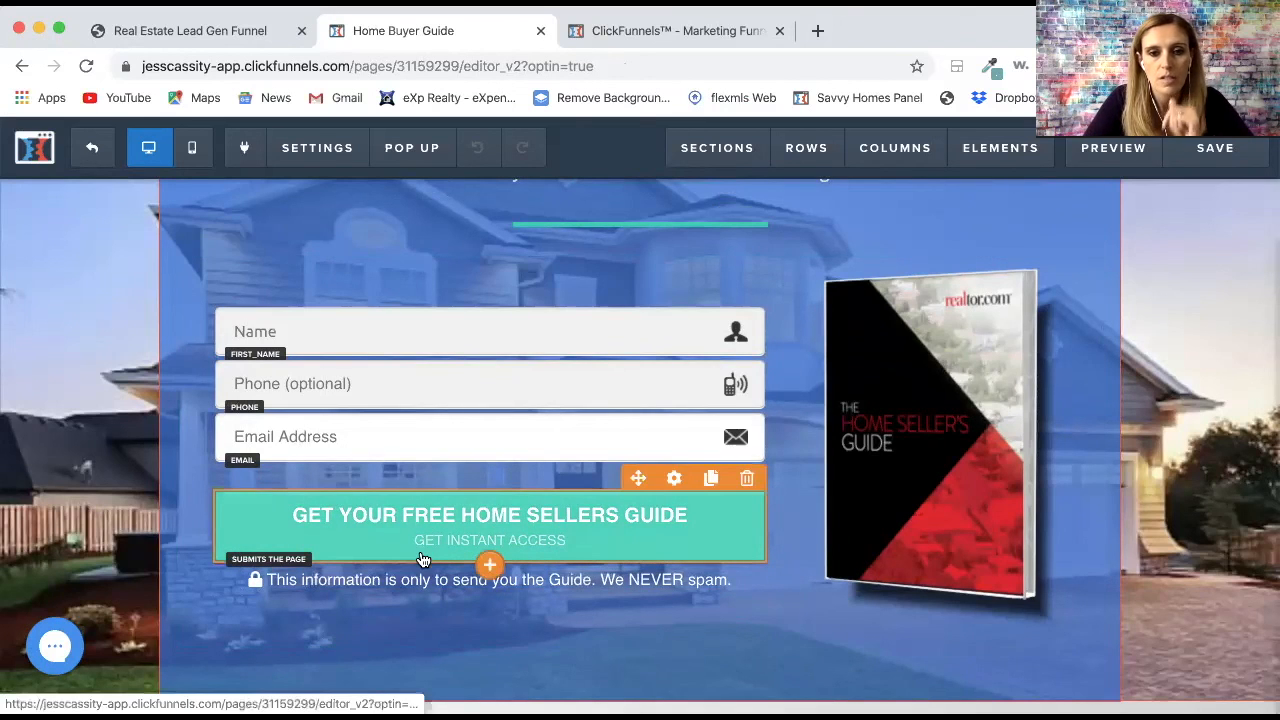
{"action": "scroll", "coordinate": [885, 276], "scroll_direction": "down", "scroll_amount": 4}
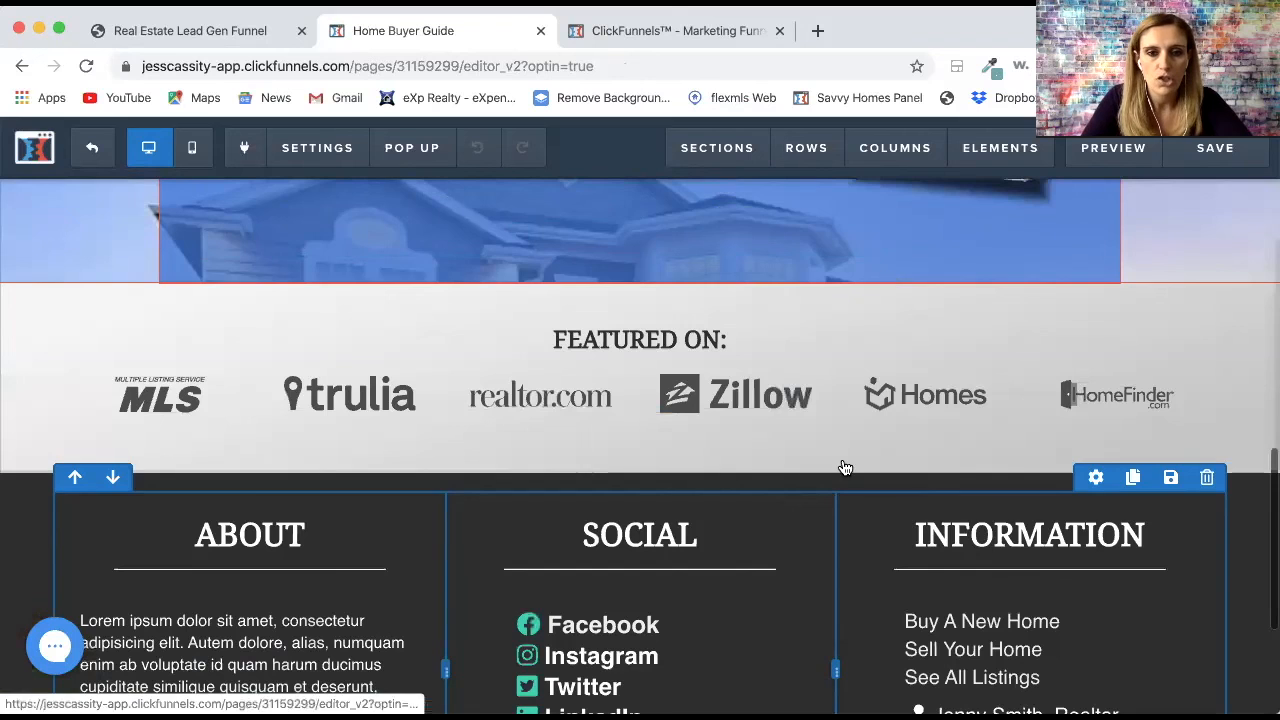
{"action": "scroll", "coordinate": [677, 545], "scroll_direction": "down", "scroll_amount": 2}
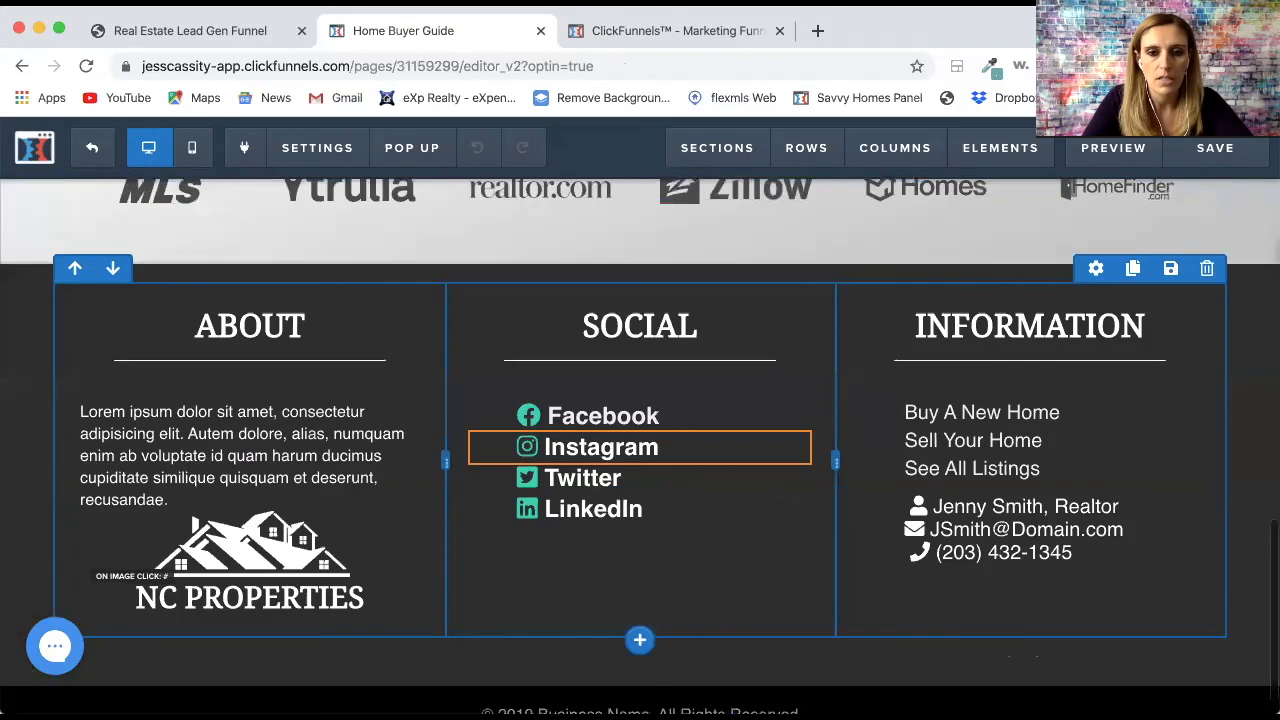
{"action": "scroll", "coordinate": [366, 389], "scroll_direction": "down", "scroll_amount": 1}
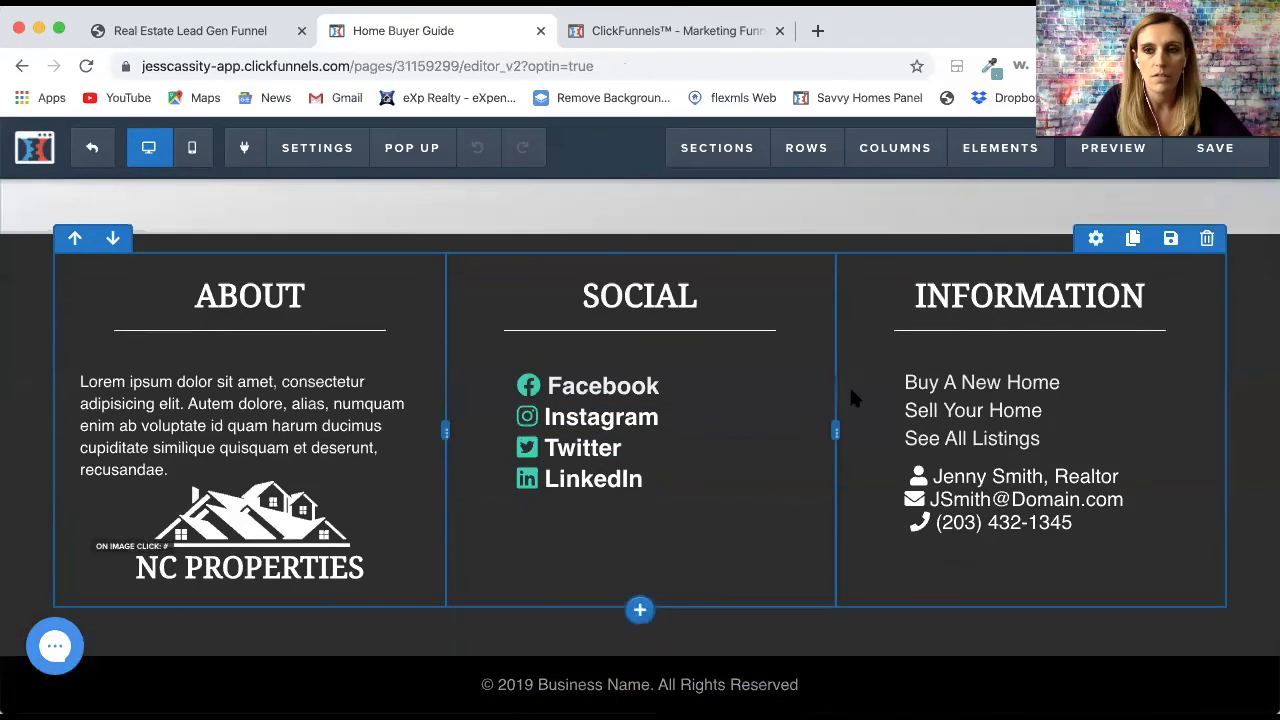
{"action": "scroll", "coordinate": [853, 398], "scroll_direction": "up", "scroll_amount": 20}
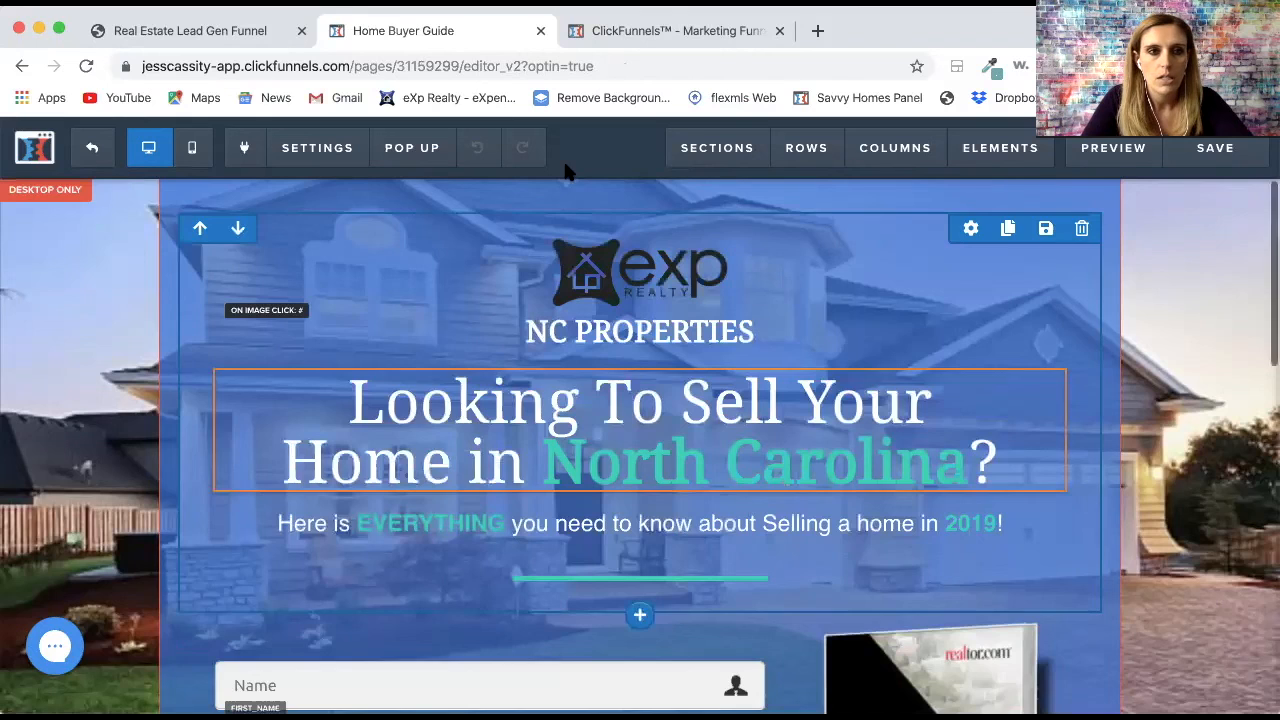
{"action": "left_click", "coordinate": [90, 152]}
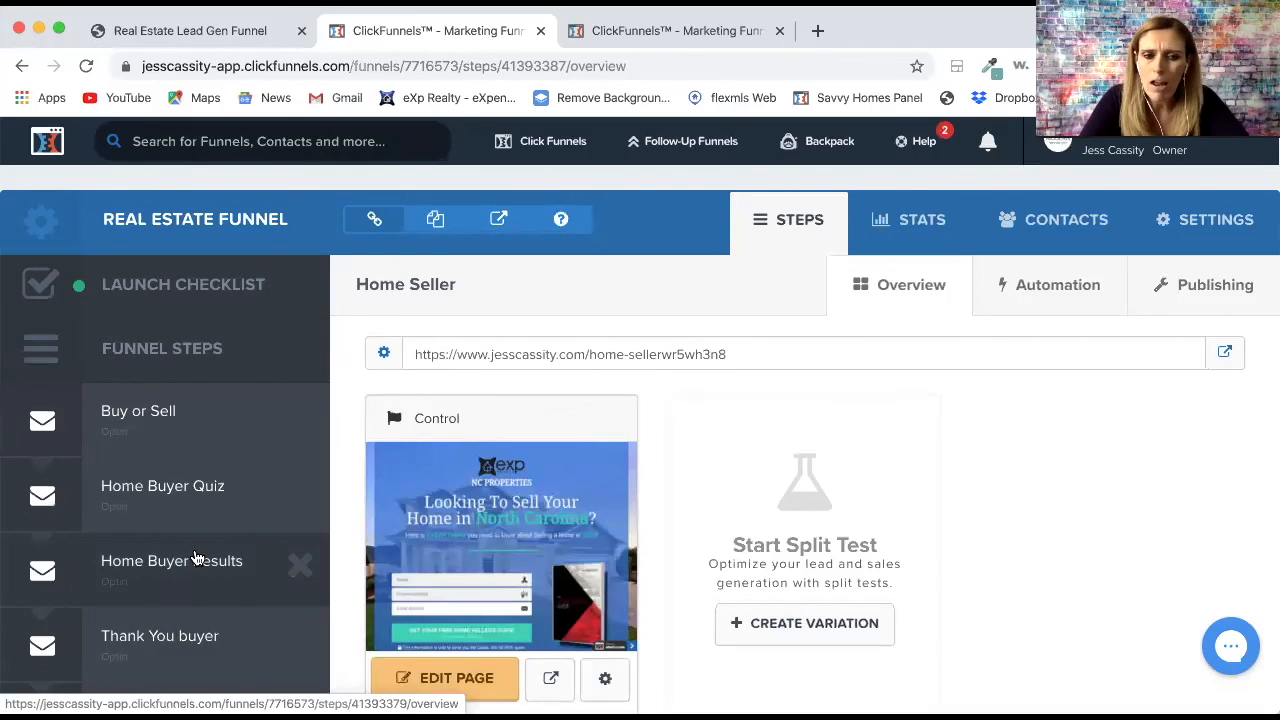
- Scroll through the Home Seller step overview
{"action": "scroll", "coordinate": [197, 557], "scroll_direction": "down", "scroll_amount": 1}
{"action": "scroll", "coordinate": [197, 557], "scroll_direction": "down", "scroll_amount": 5}
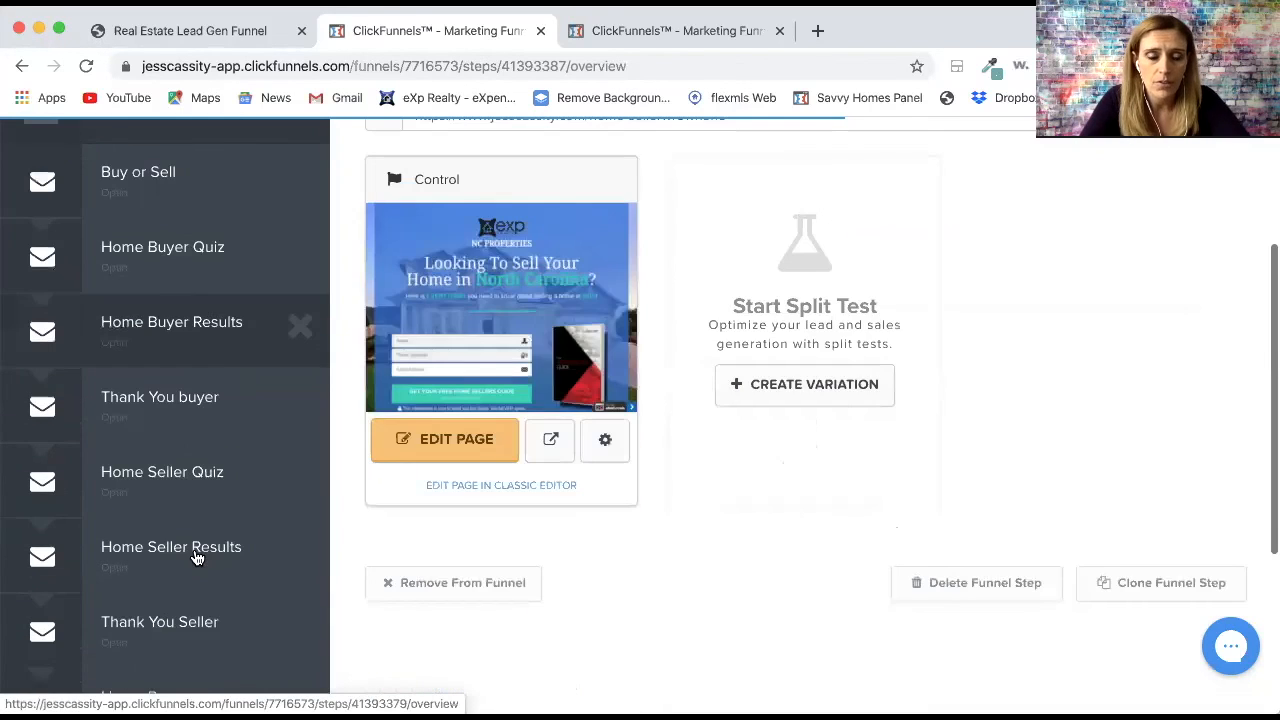
{"action": "scroll", "coordinate": [197, 557], "scroll_direction": "down", "scroll_amount": 5}
{"action": "scroll", "coordinate": [197, 557], "scroll_direction": "up", "scroll_amount": 10}
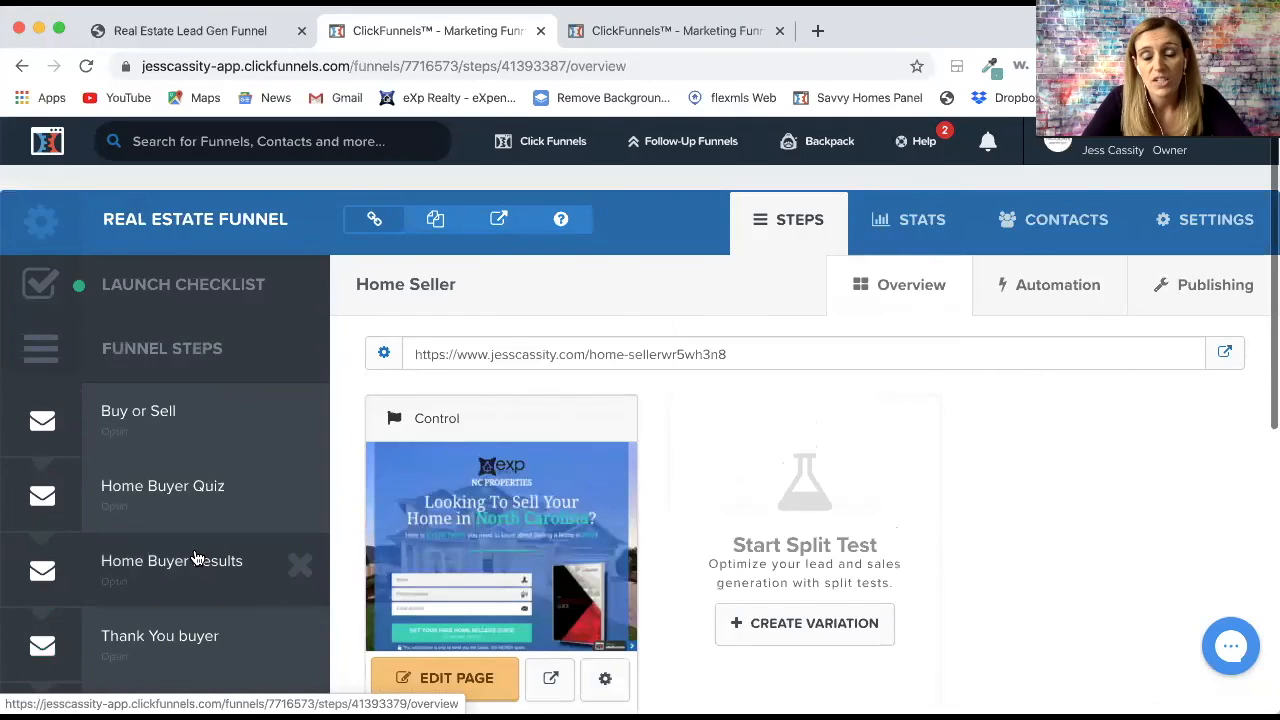